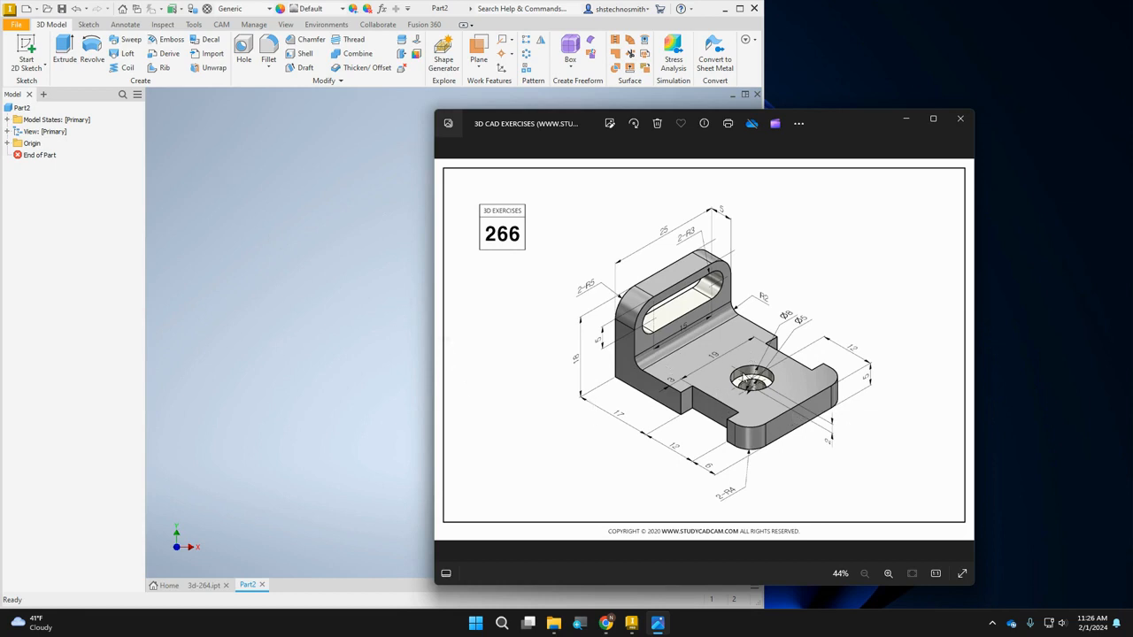
# Step: Start a 2D sketch on the XZ plane and rotate the top view until the X axis runs horizontally
pyautogui.click(263, 310)
pyautogui.click(27, 46)
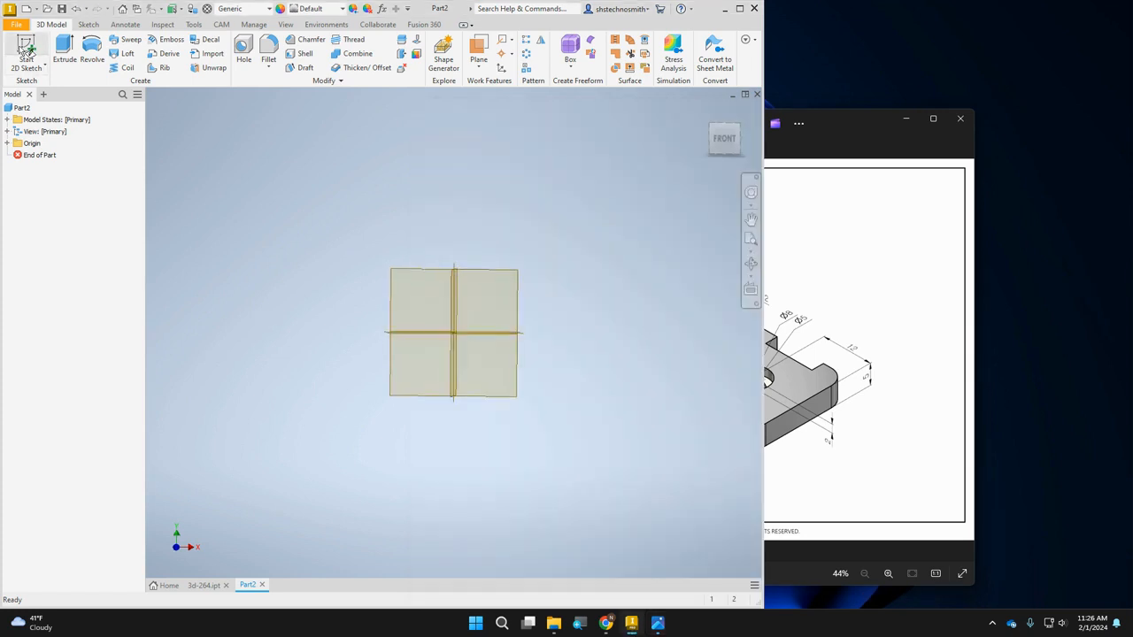
pyautogui.click(299, 313)
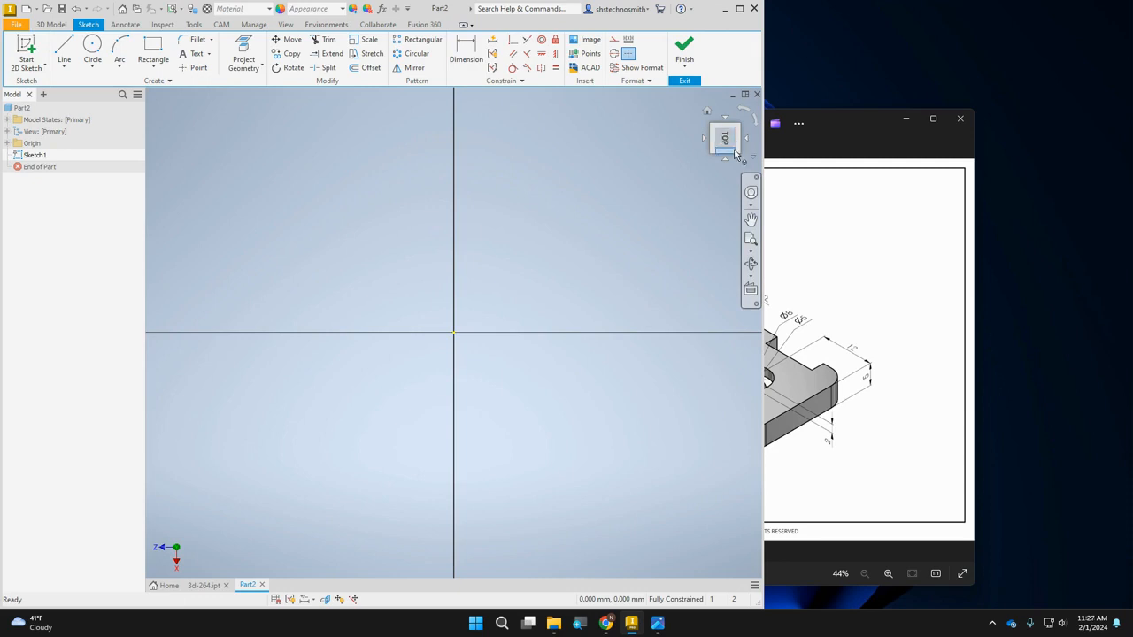
pyautogui.click(540, 54)
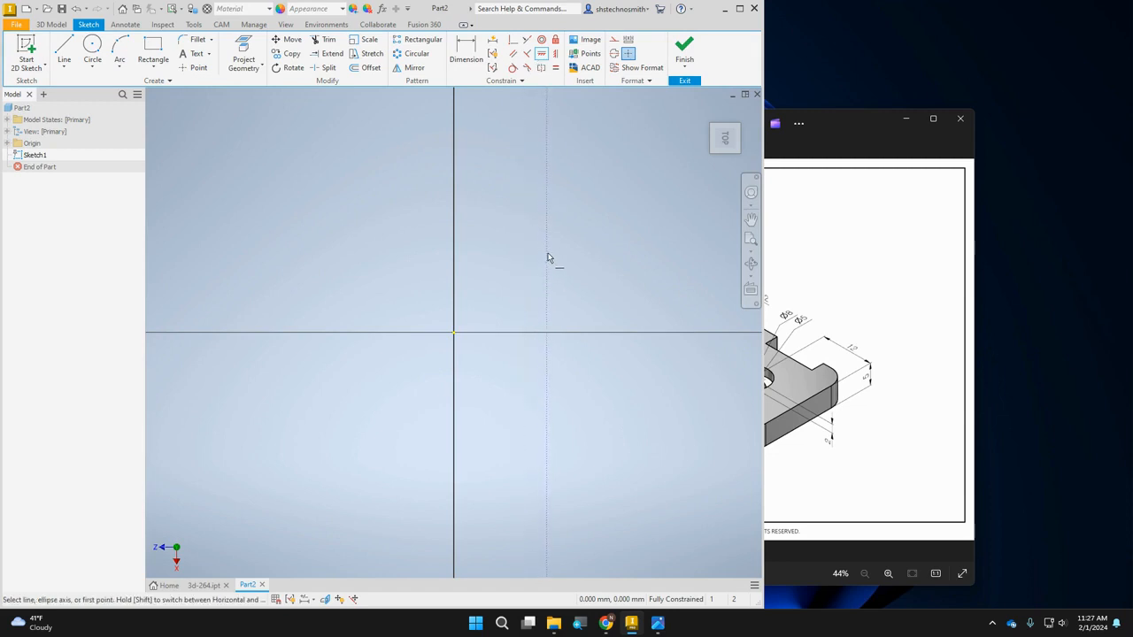
pyautogui.click(555, 53)
pyautogui.click(747, 109)
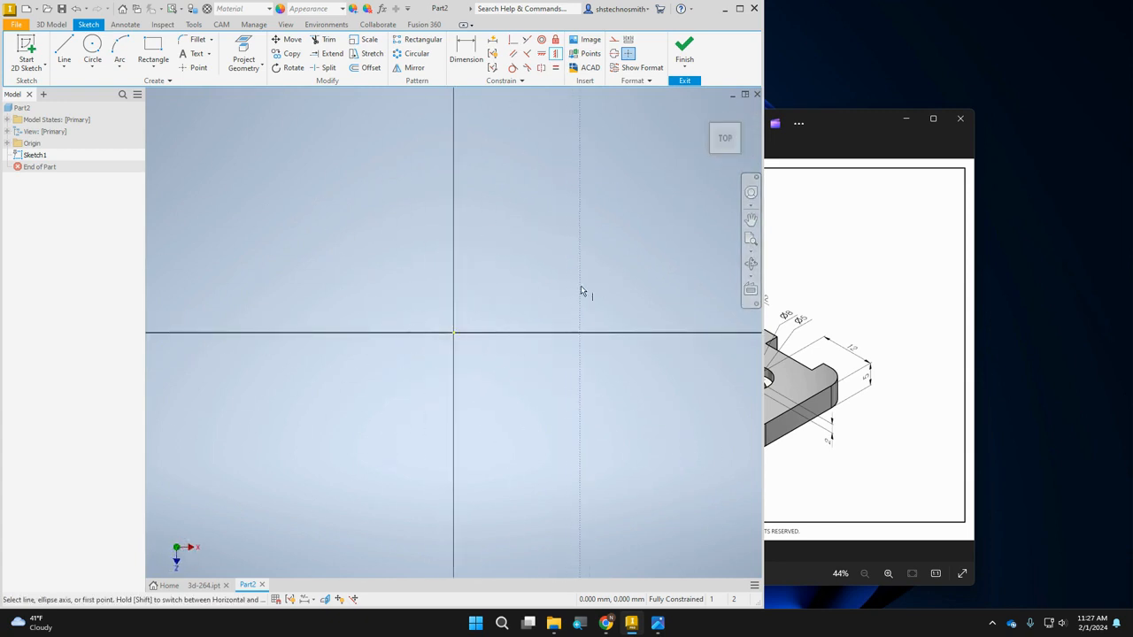
pyautogui.press('shift')
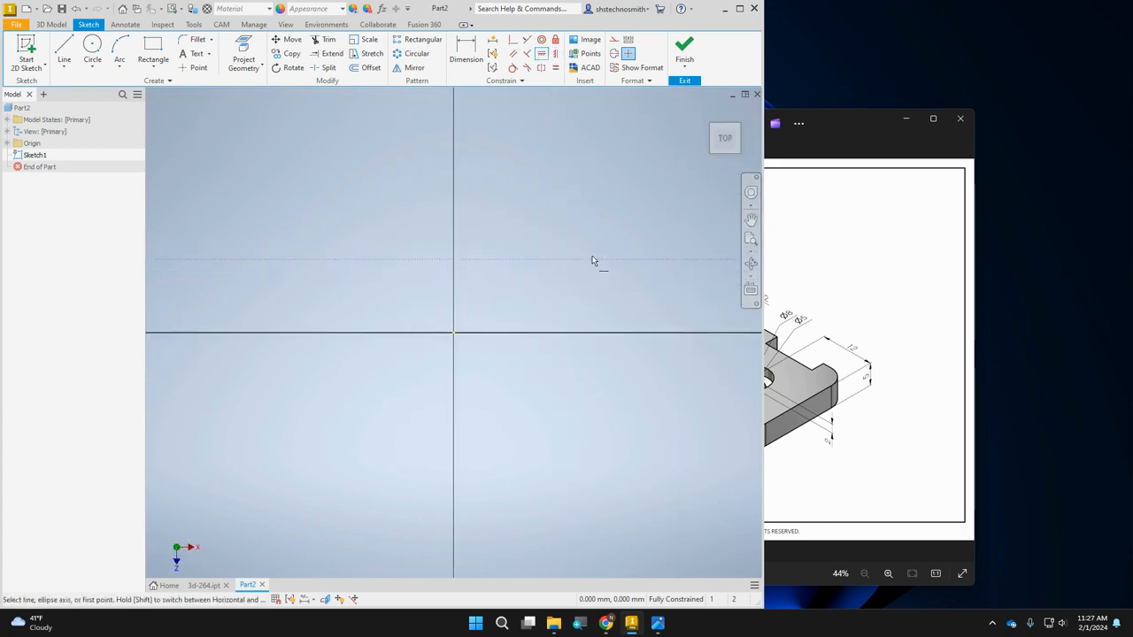
# Step: Bring the exercise 266 reference drawing to the front and examine the base plate's shape and dimensions
pyautogui.click(828, 120)
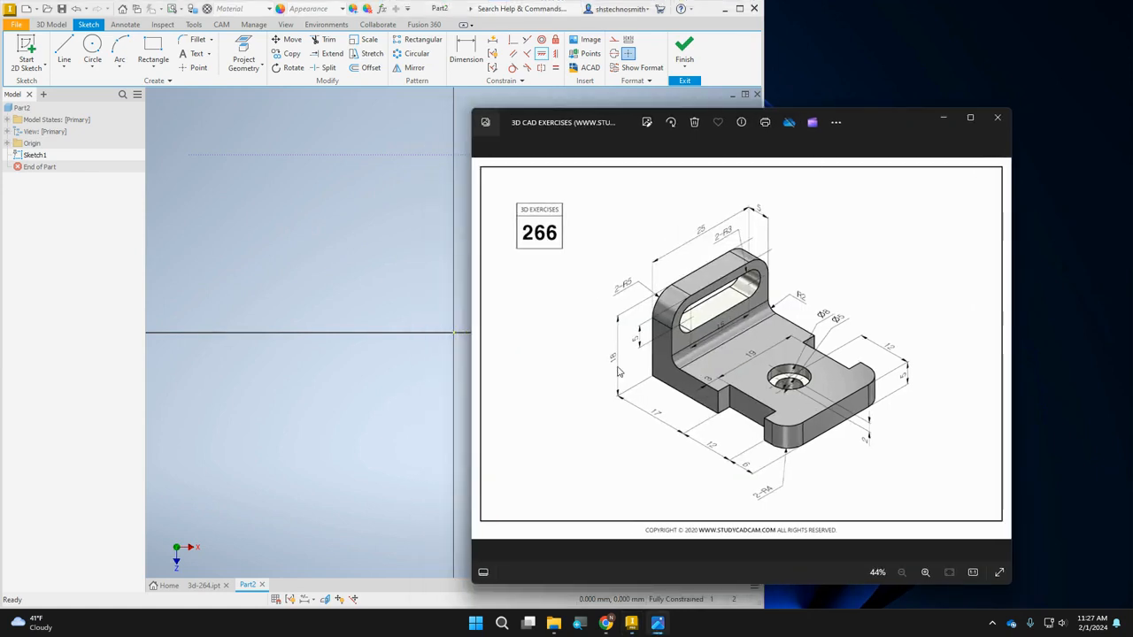
pyautogui.moveTo(839, 133)
pyautogui.mouseDown()
pyautogui.moveTo(891, 136)
pyautogui.moveTo(858, 92)
pyautogui.moveTo(879, 97)
pyautogui.mouseUp()
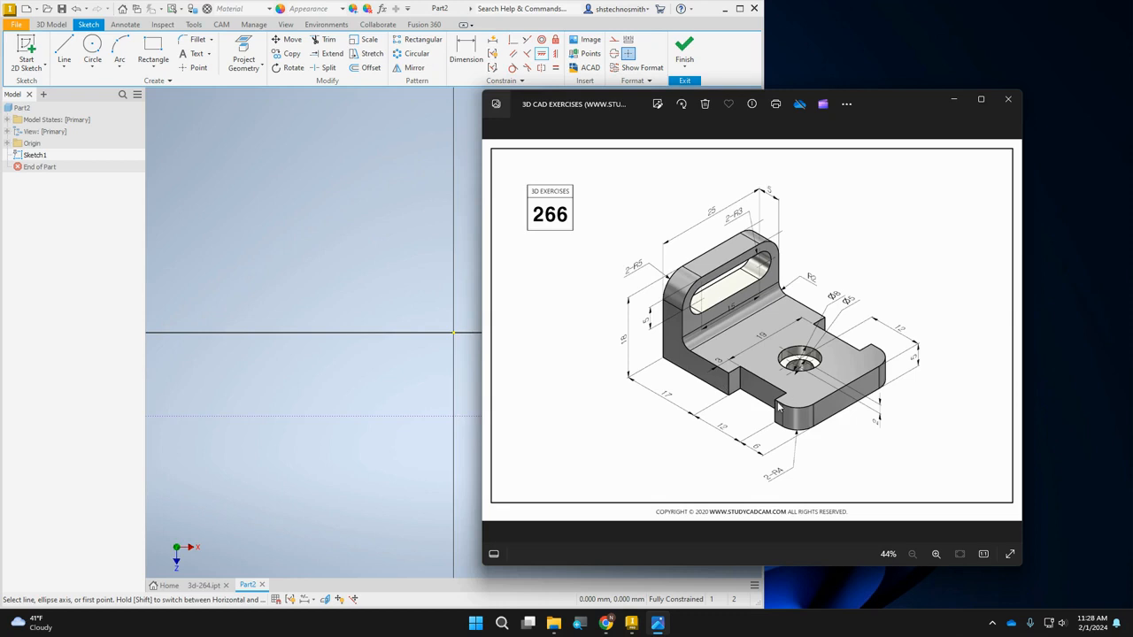
pyautogui.click(435, 329)
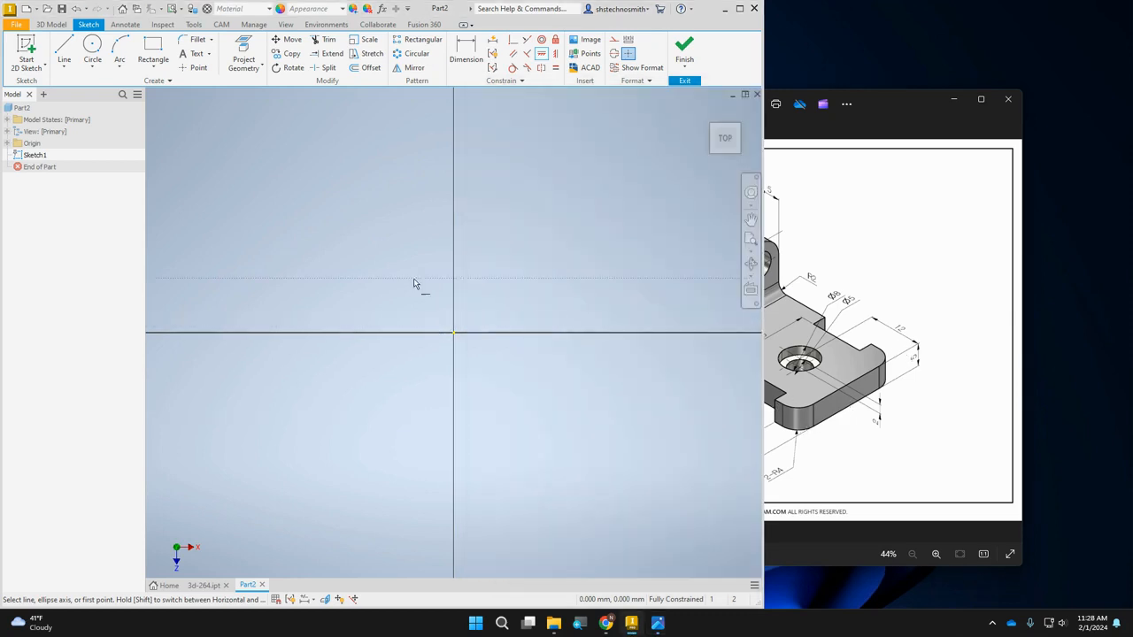
# Step: Sketch the plate's lower edge from the origin, about 192 mm long with one rectangular notch, and the vertical end edge about 118 mm high
pyautogui.click(63, 53)
pyautogui.click(323, 337)
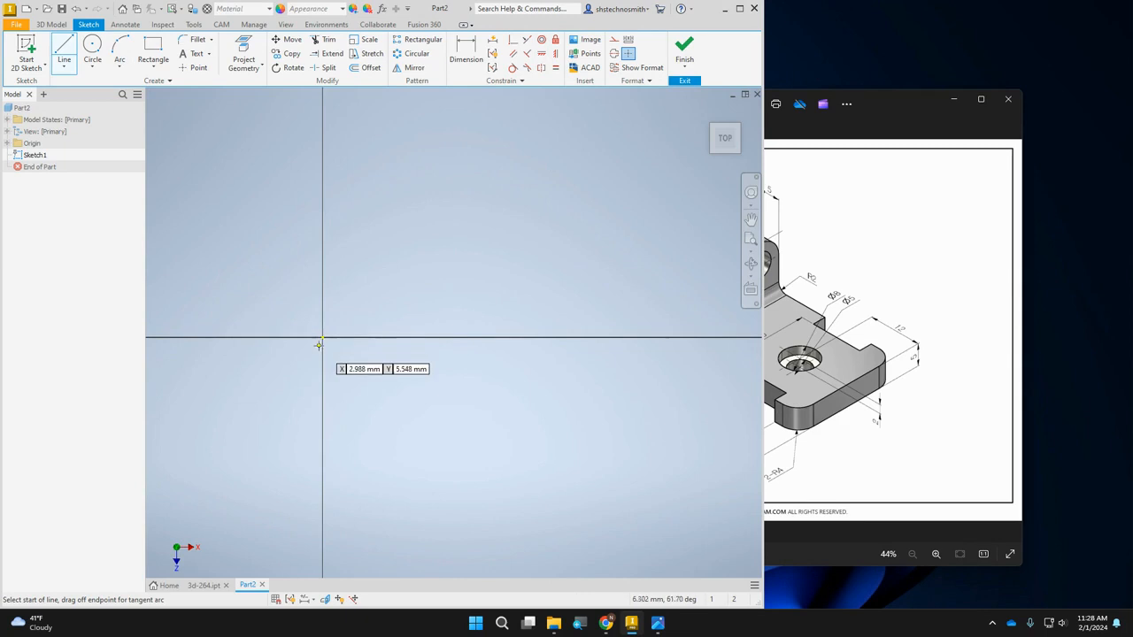
pyautogui.click(445, 337)
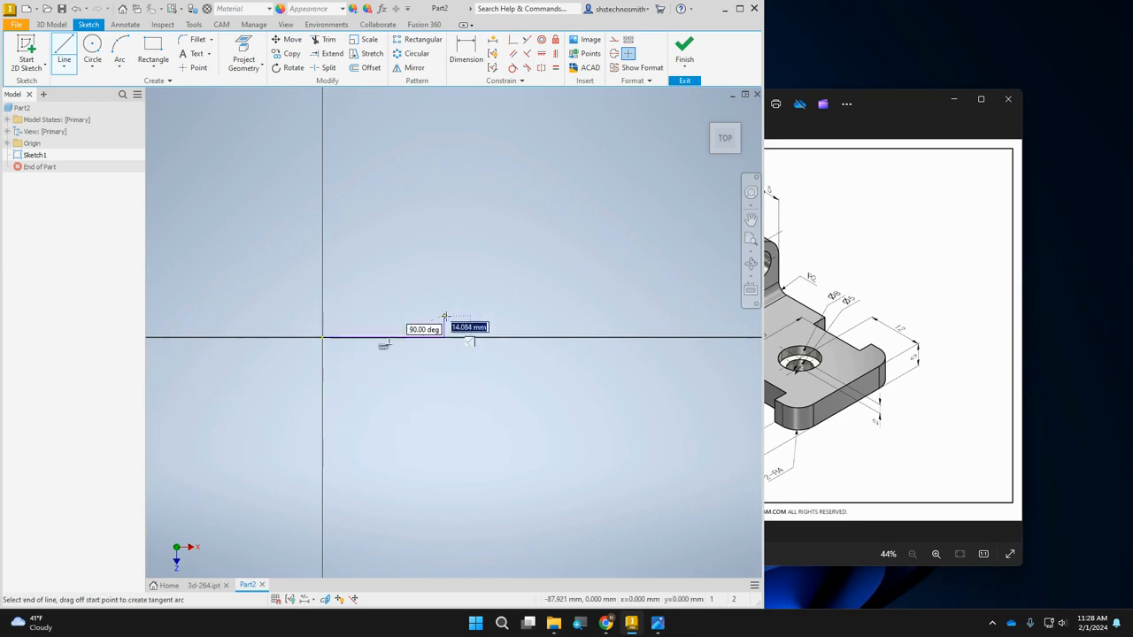
pyautogui.click(445, 299)
pyautogui.click(536, 299)
pyautogui.click(536, 337)
pyautogui.click(589, 336)
pyautogui.click(589, 175)
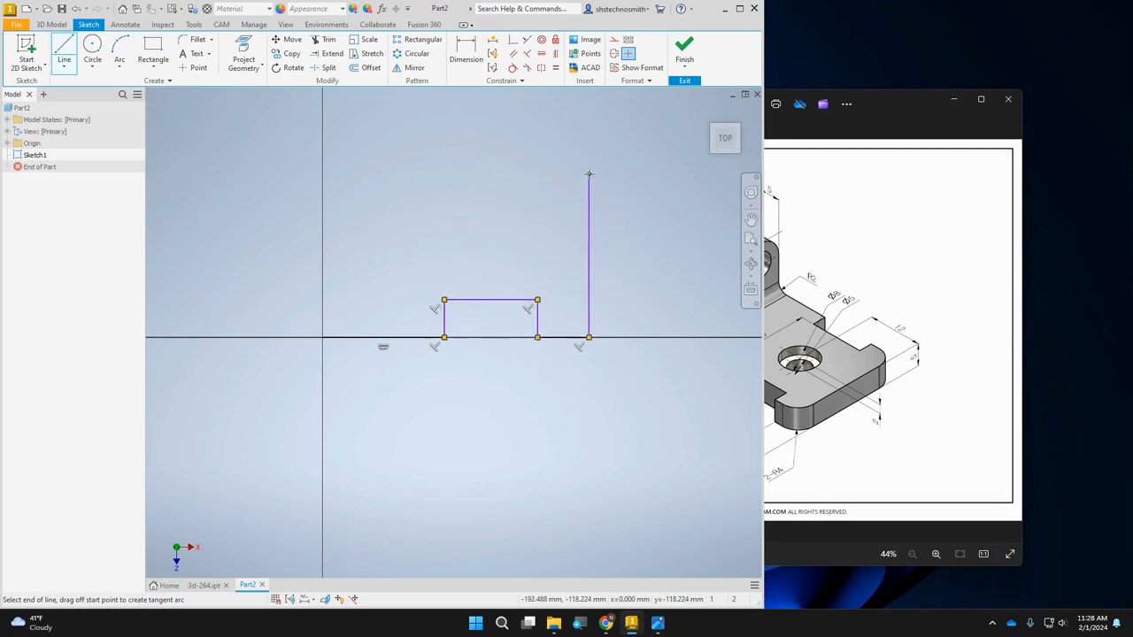
# Step: Sketch the plate's upper edge with a matching rectangular notch and close the outline with a vertical line down to the origin
pyautogui.click(537, 174)
pyautogui.click(537, 218)
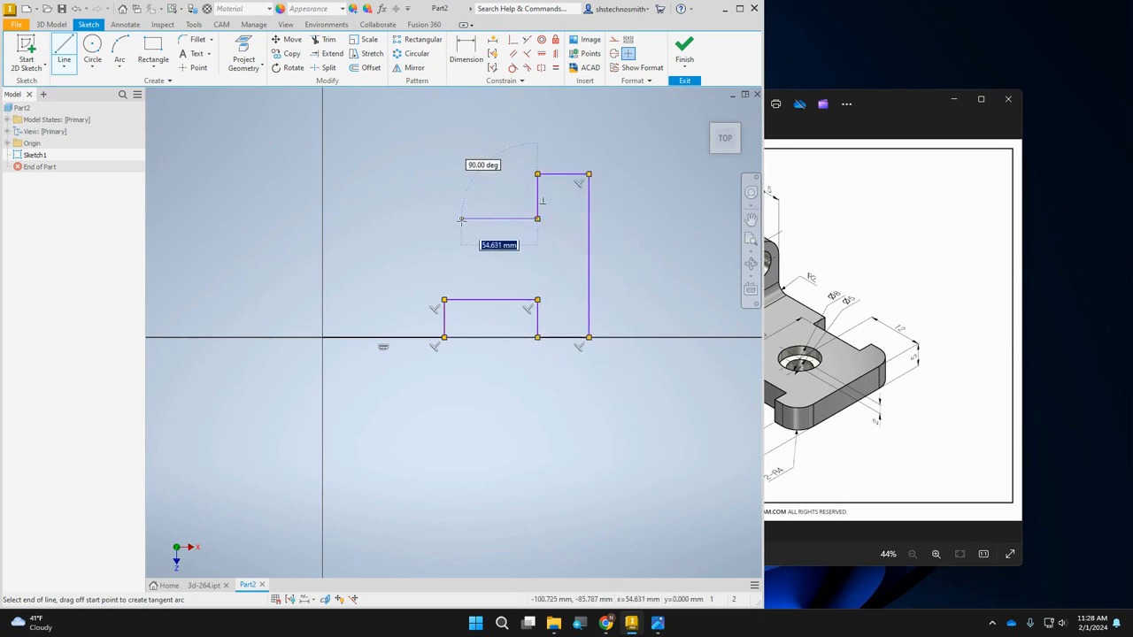
pyautogui.click(444, 219)
pyautogui.click(444, 174)
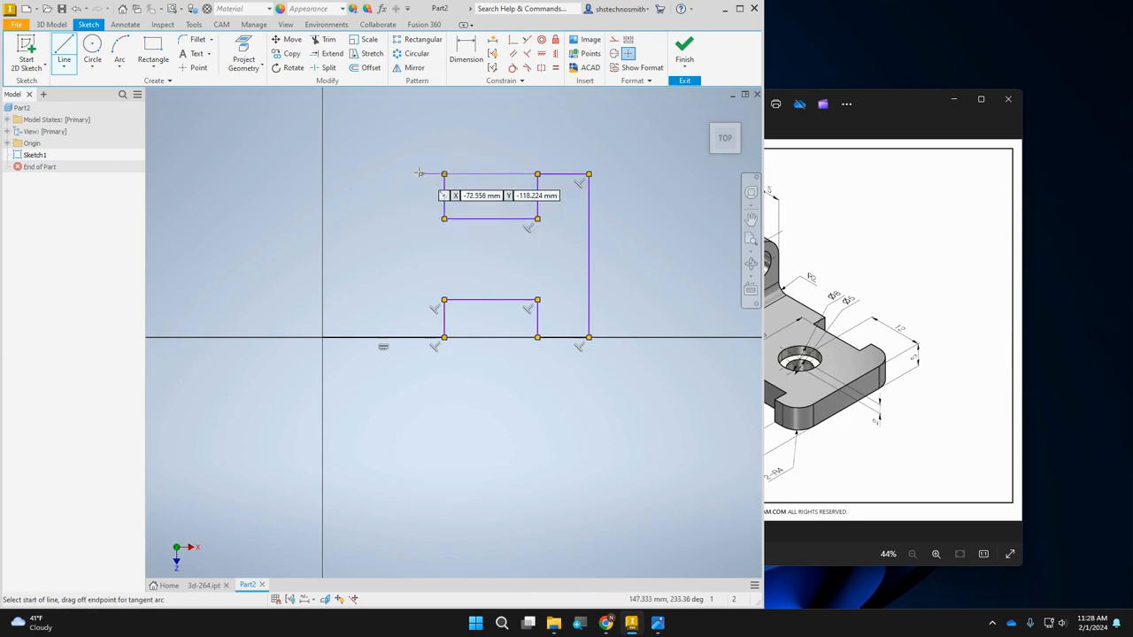
pyautogui.click(322, 173)
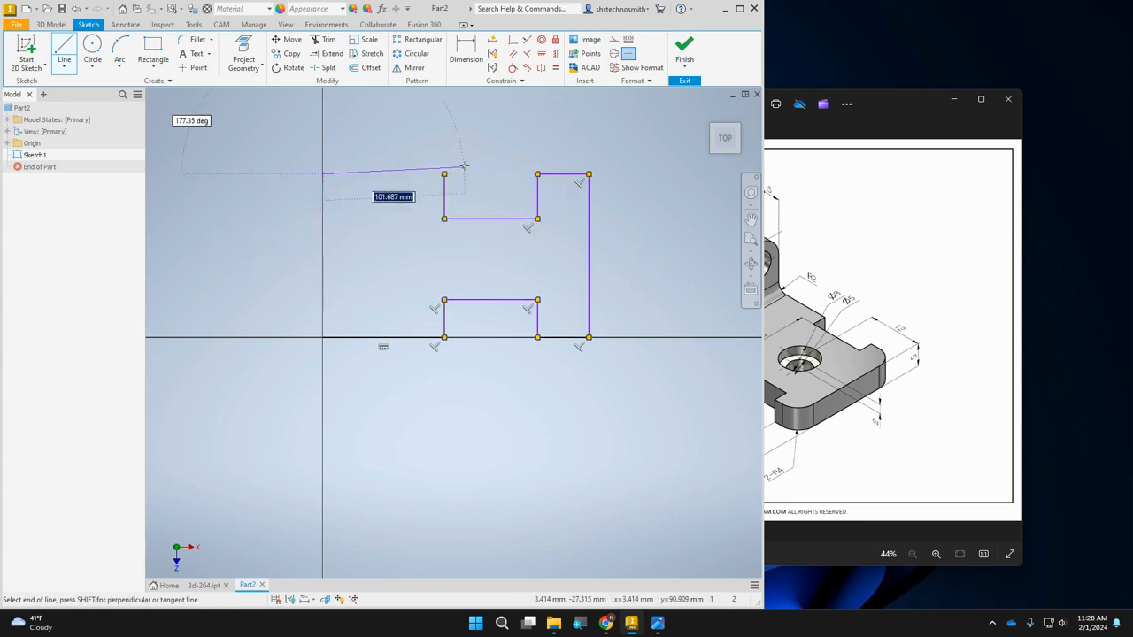
pyautogui.click(323, 174)
pyautogui.click(322, 337)
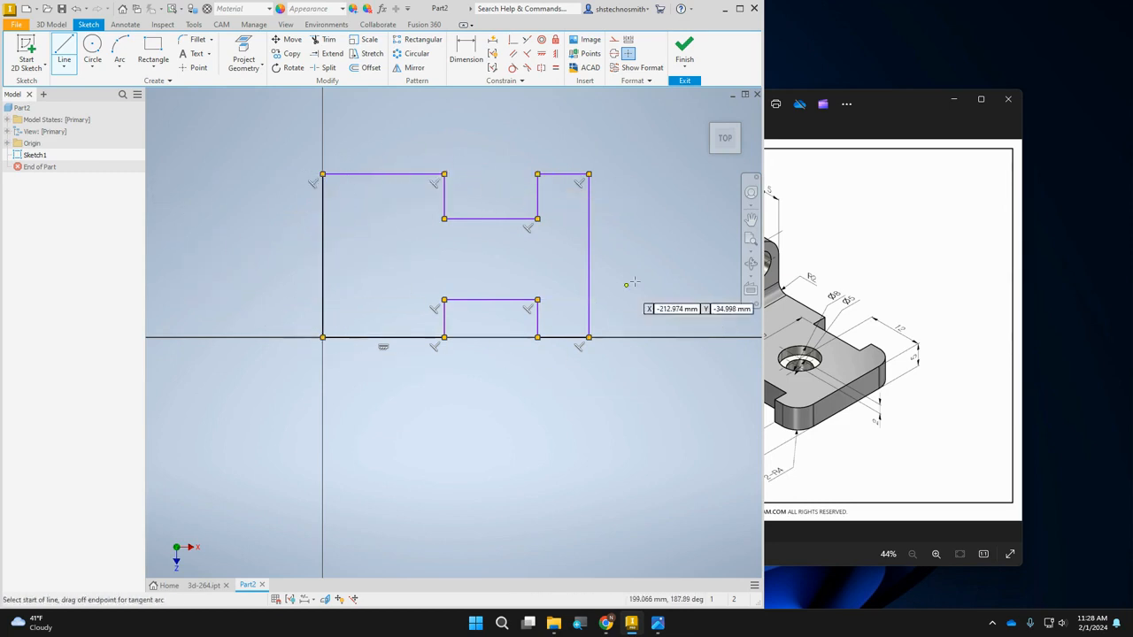
# Step: Apply an equal constraint to the right-hand vertical sides of the upper and lower notches
pyautogui.moveTo(893, 104); pyautogui.dragTo(972, 92)
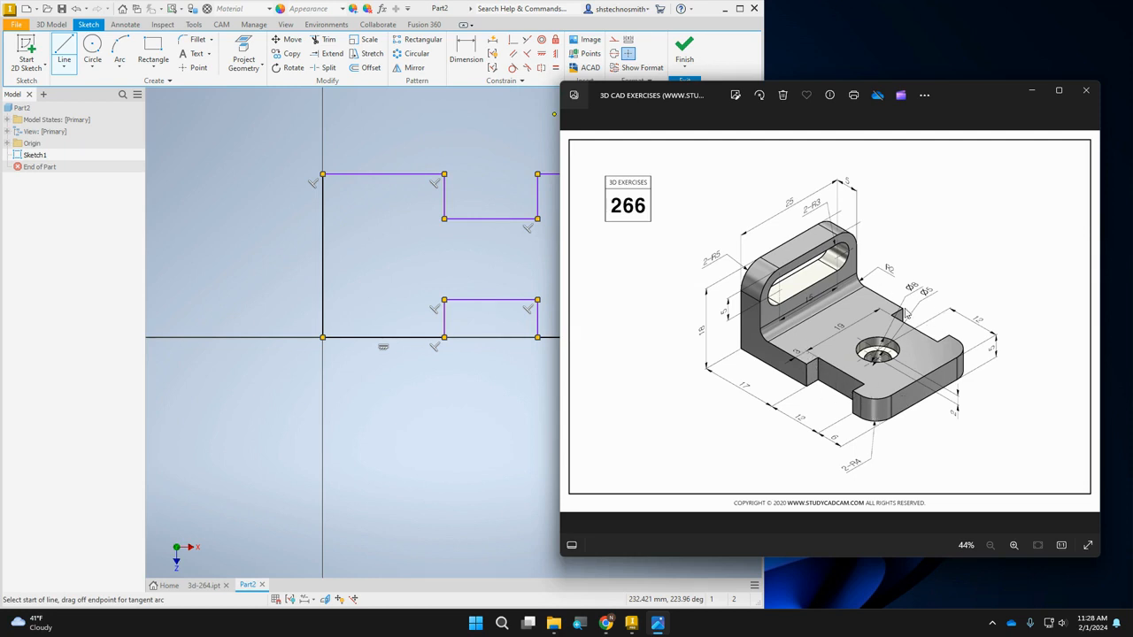
pyautogui.click(555, 68)
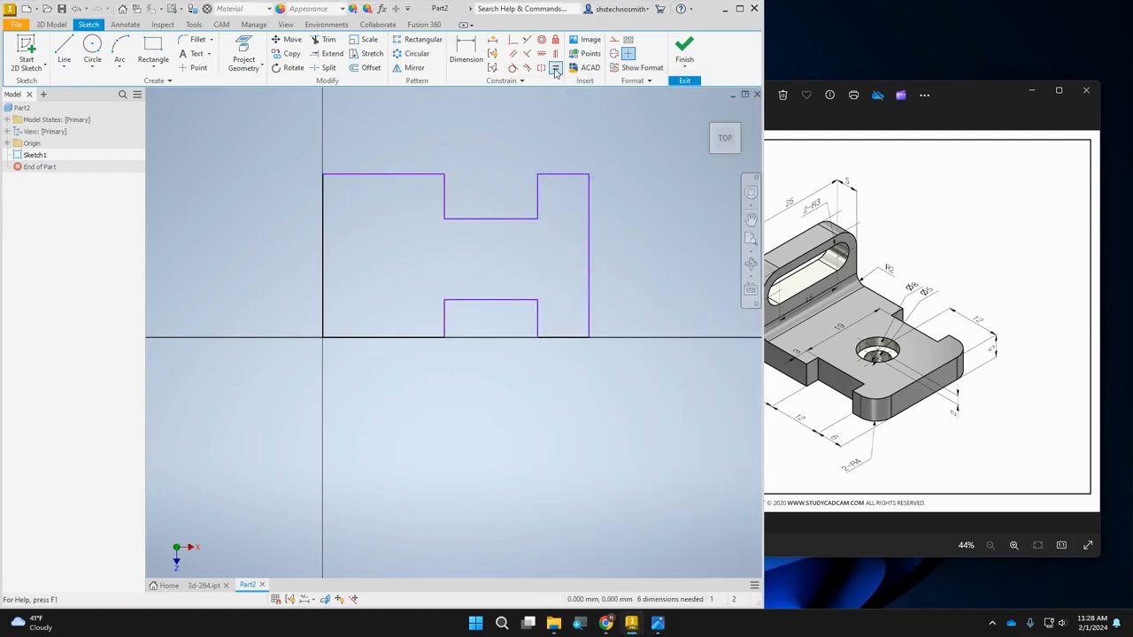
pyautogui.click(539, 190)
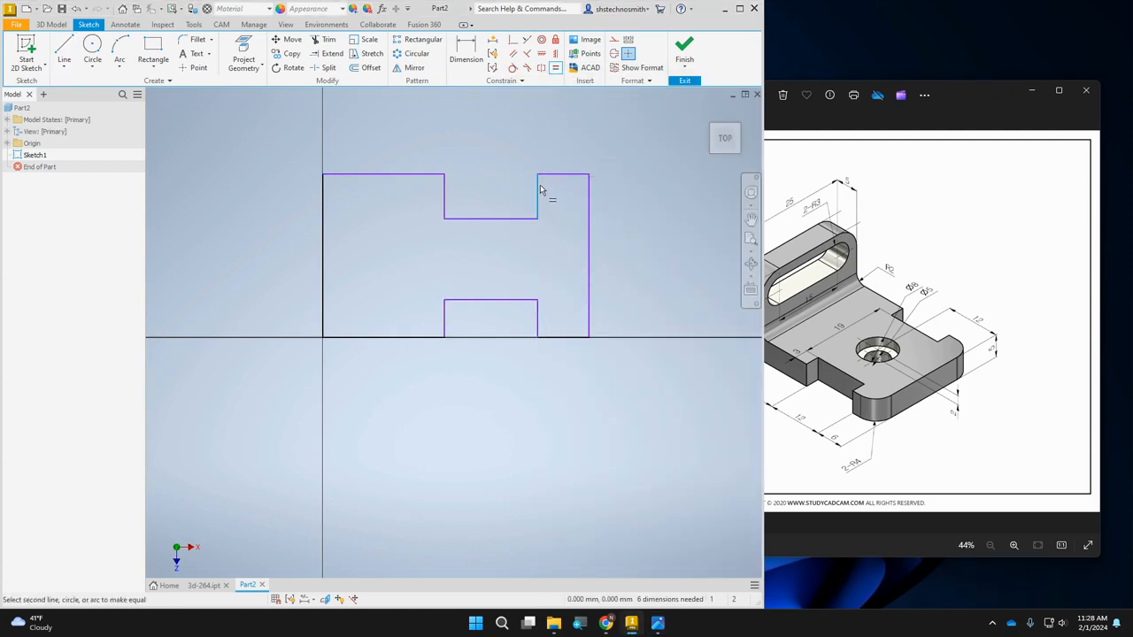
pyautogui.click(539, 312)
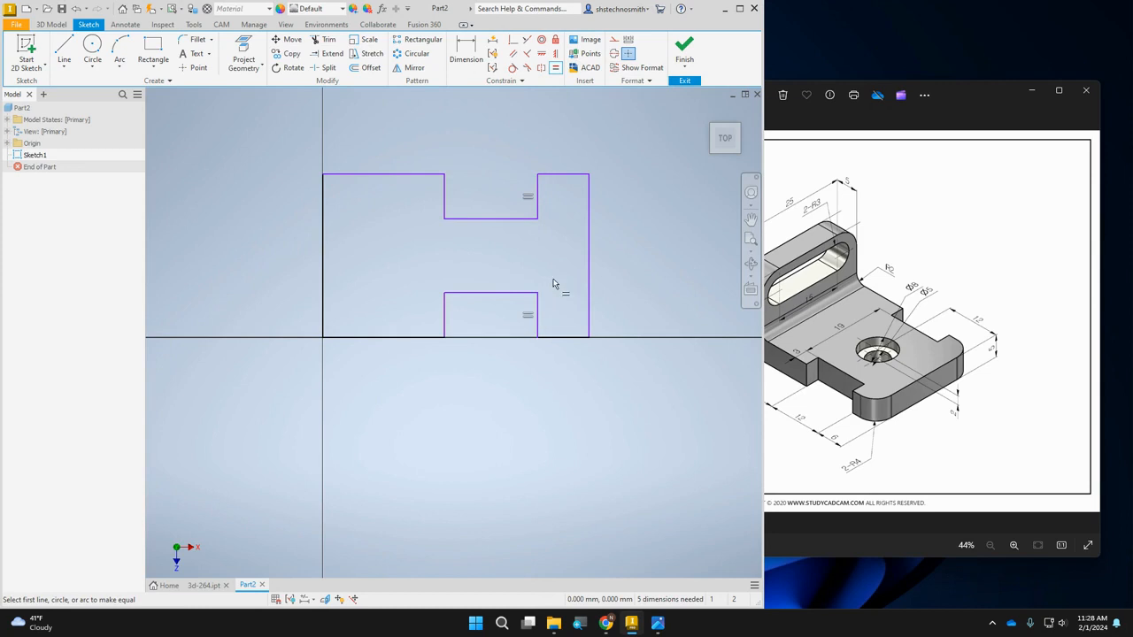
# Step: Try to make the upper and lower horizontal edges on either side of the notches equal in length
pyautogui.click(560, 174)
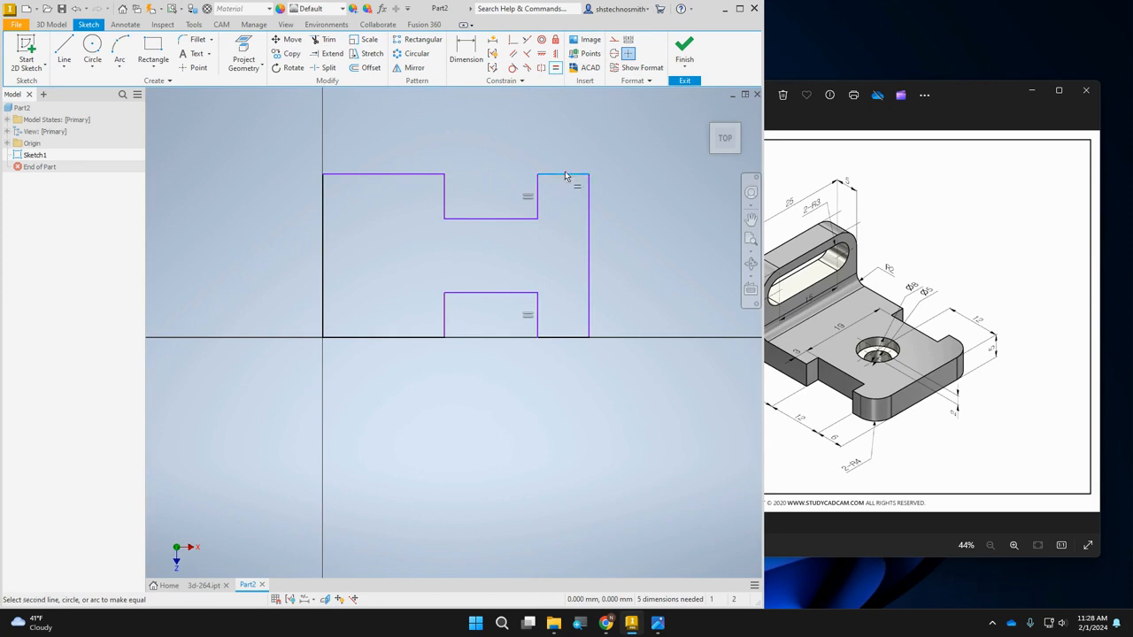
pyautogui.click(581, 339)
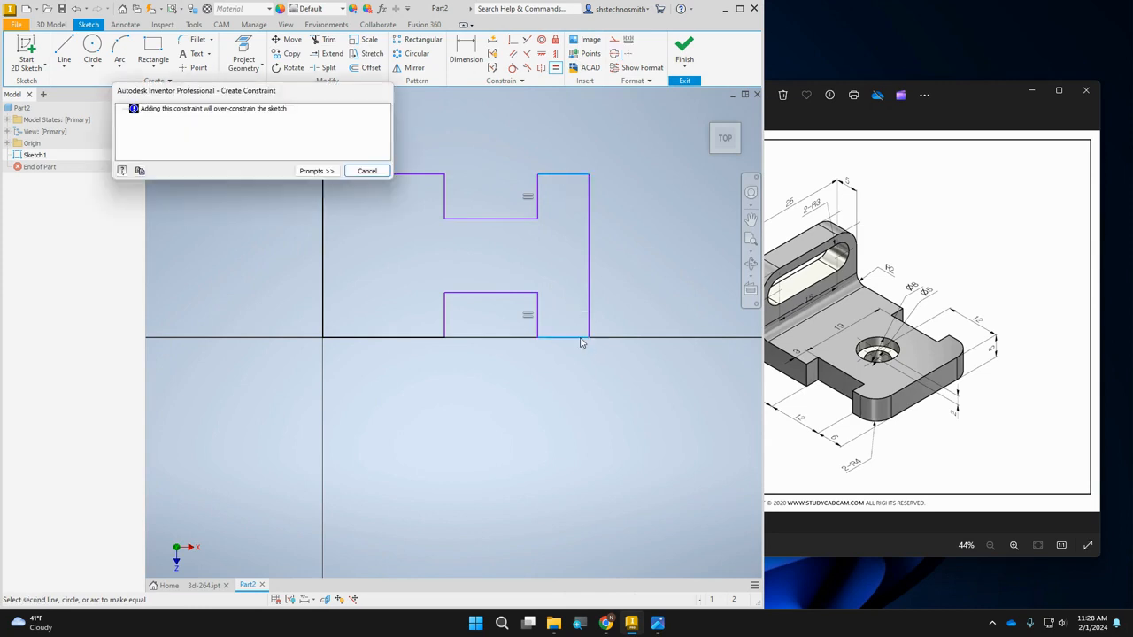
pyautogui.click(366, 171)
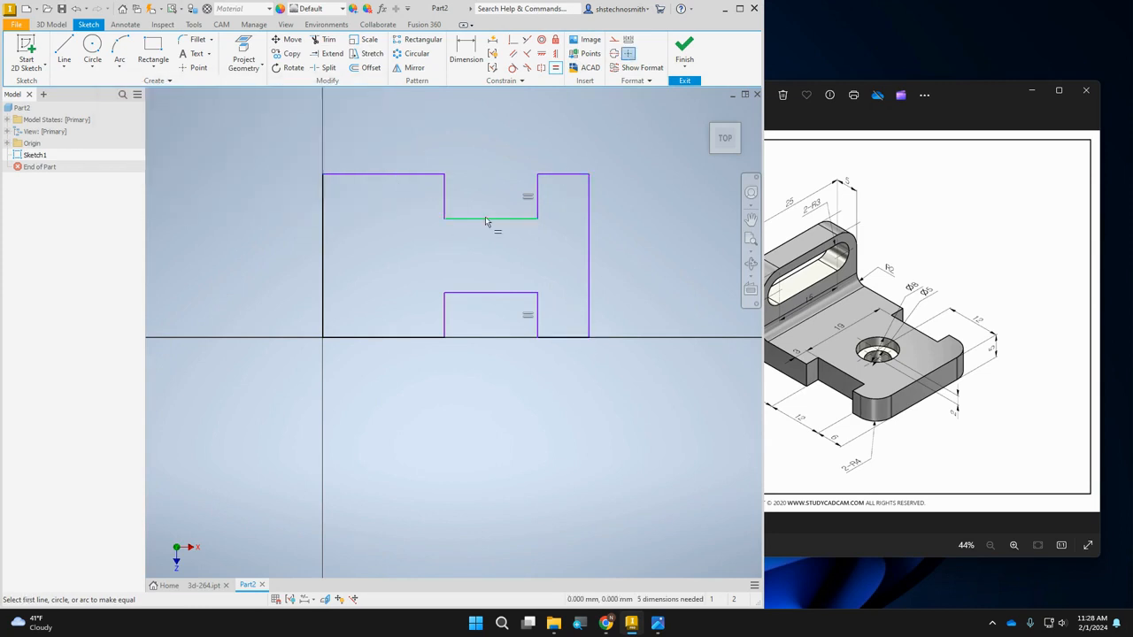
pyautogui.click(422, 176)
pyautogui.click(425, 337)
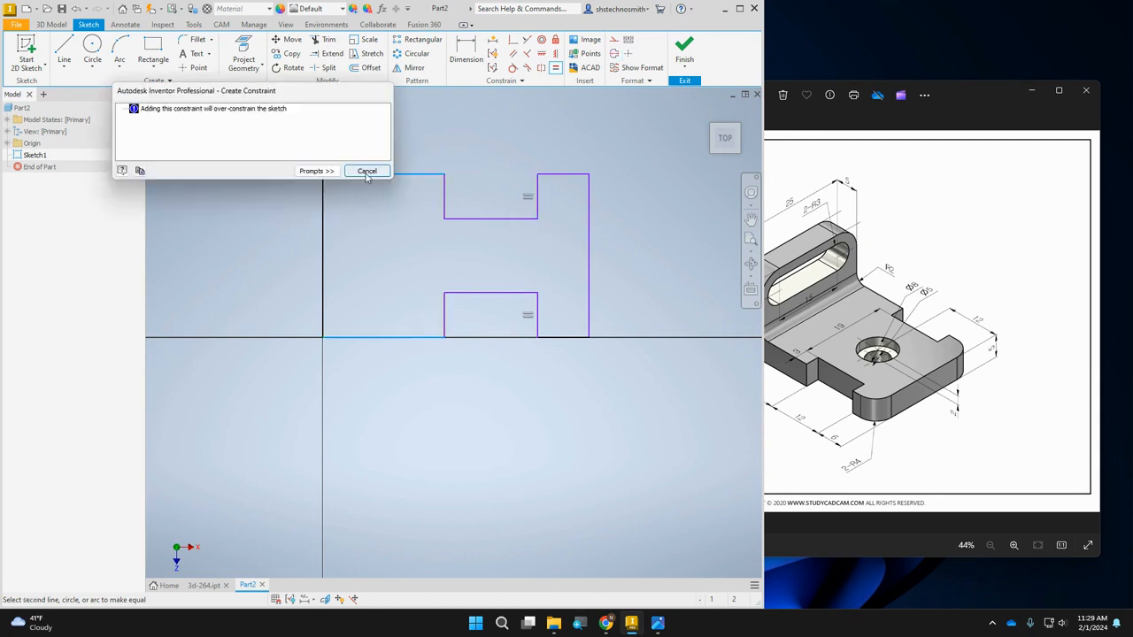
pyautogui.click(366, 172)
pyautogui.click(437, 176)
pyautogui.click(431, 337)
pyautogui.click(367, 171)
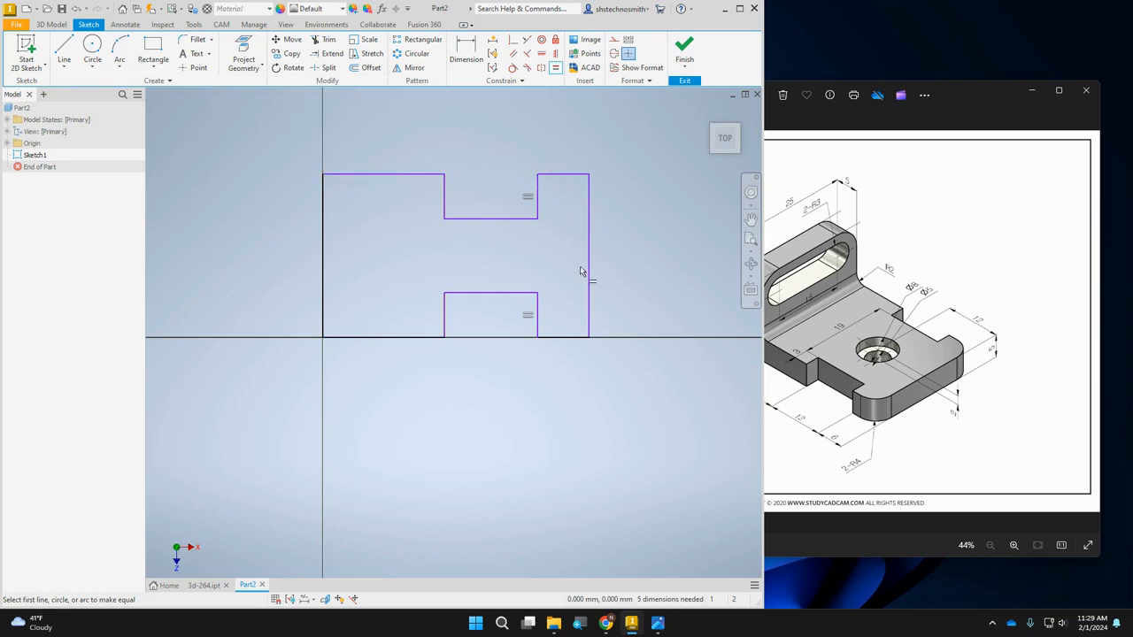
pyautogui.press('Escape')
# Step: Narrow both notches freehand and place the reference drawing beside the sketch, zoomed so the part's dimensions are readable
pyautogui.moveTo(536, 219); pyautogui.dragTo(454, 218)
pyautogui.moveTo(956, 94); pyautogui.dragTo(1110, 140)
pyautogui.scroll(3, 982, 254)
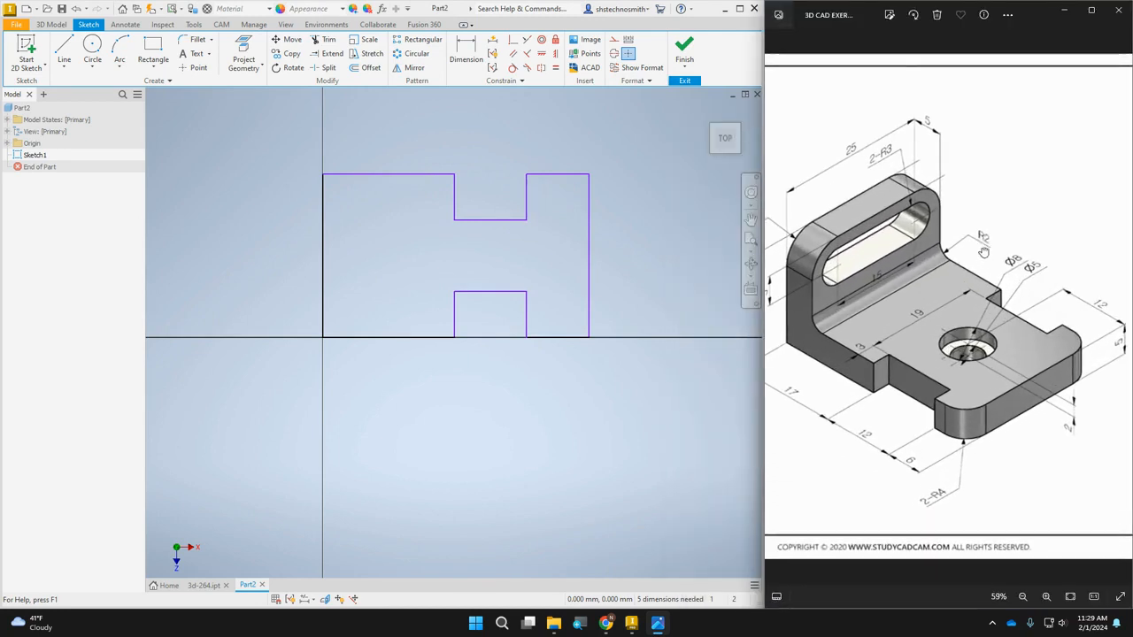
pyautogui.scroll(-2, 982, 255)
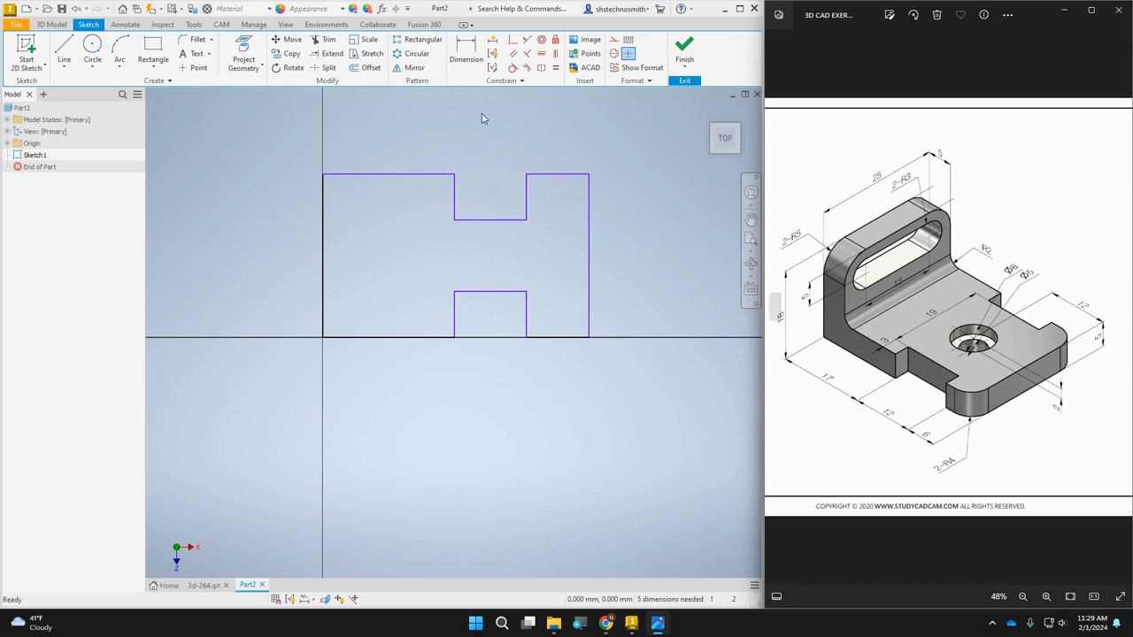
# Step: Try to dimension the outline's vertical edge at the origin to 25 mm, twice, and undo the dimension
pyautogui.click(466, 49)
pyautogui.click(329, 223)
pyautogui.click(283, 225)
pyautogui.write('25')
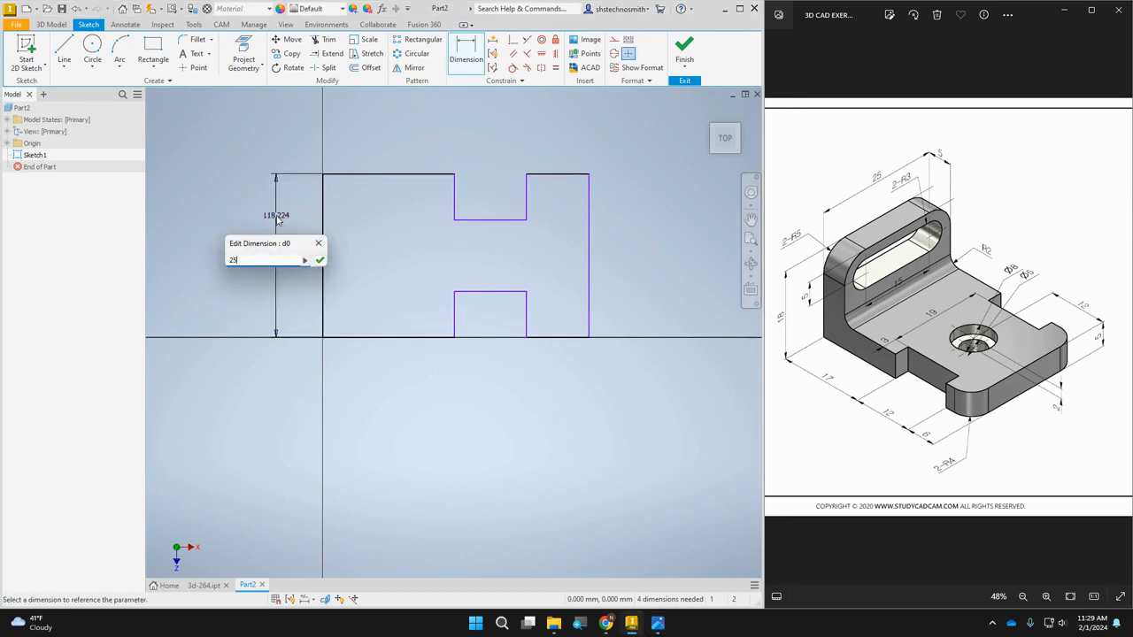
pyautogui.press('Return')
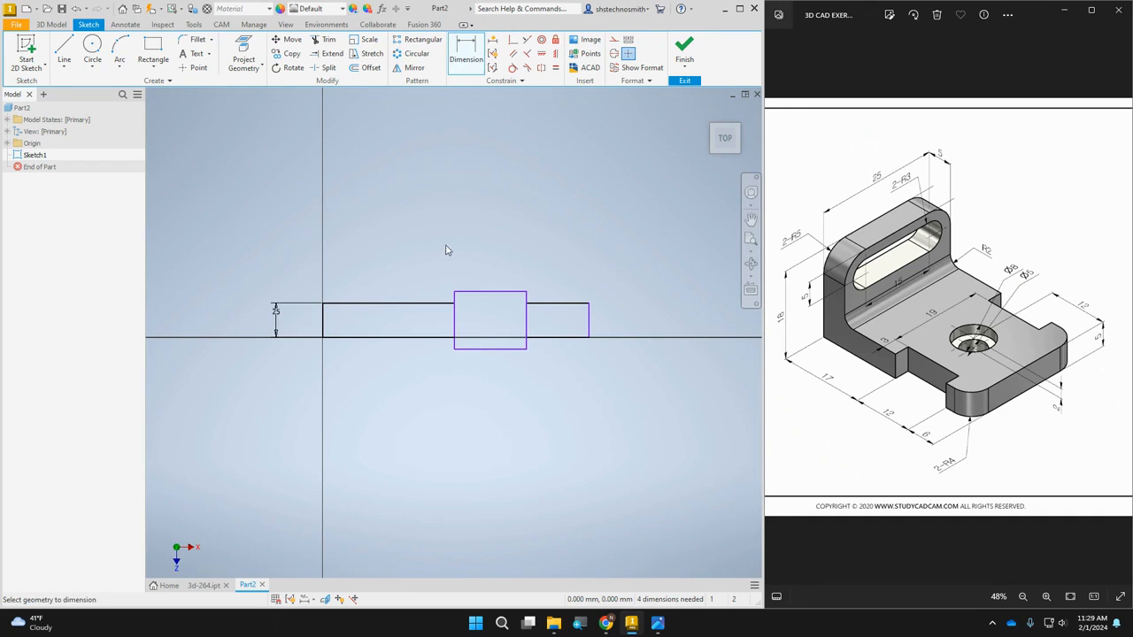
pyautogui.hotkey('ctrl', 'z')
pyautogui.doubleClick(283, 221)
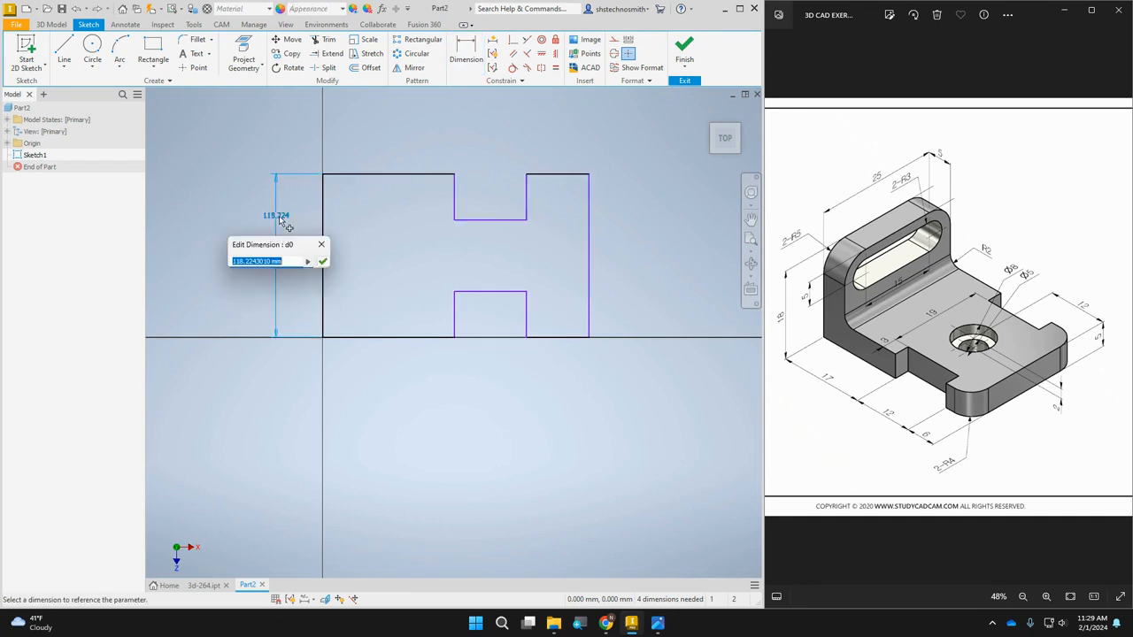
pyautogui.write('25')
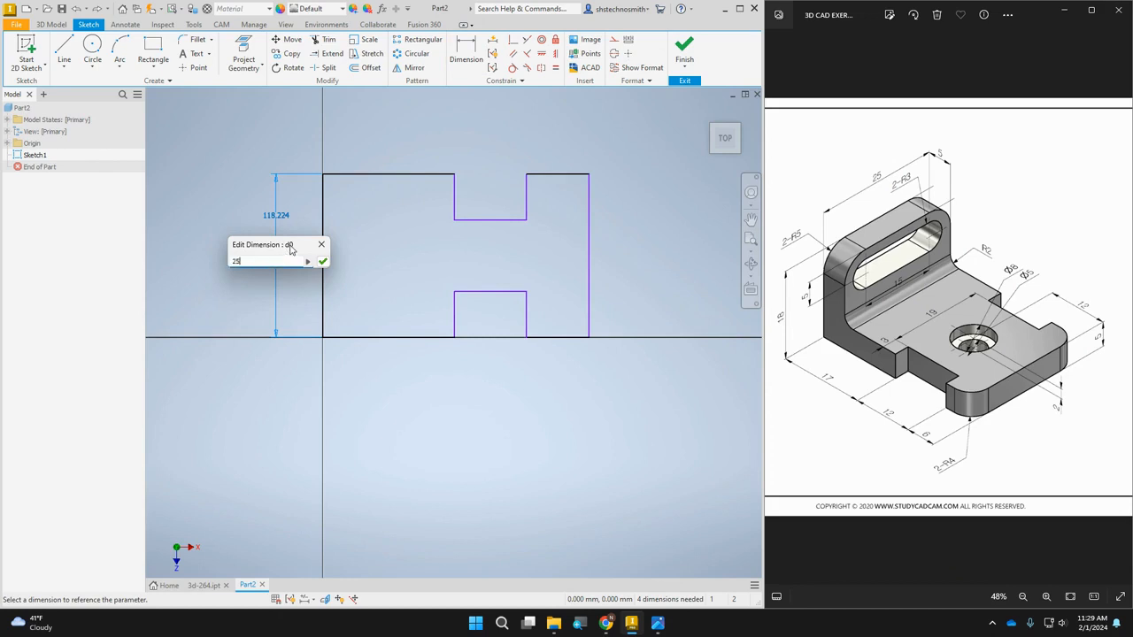
pyautogui.press('Return')
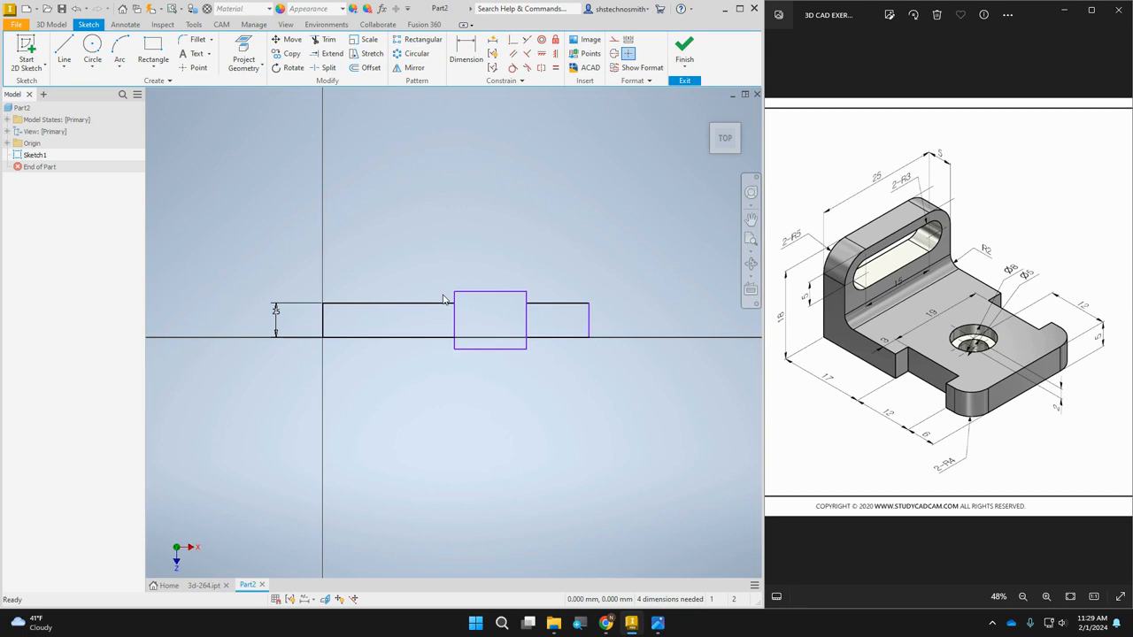
pyautogui.hotkey('ctrl', 'z')
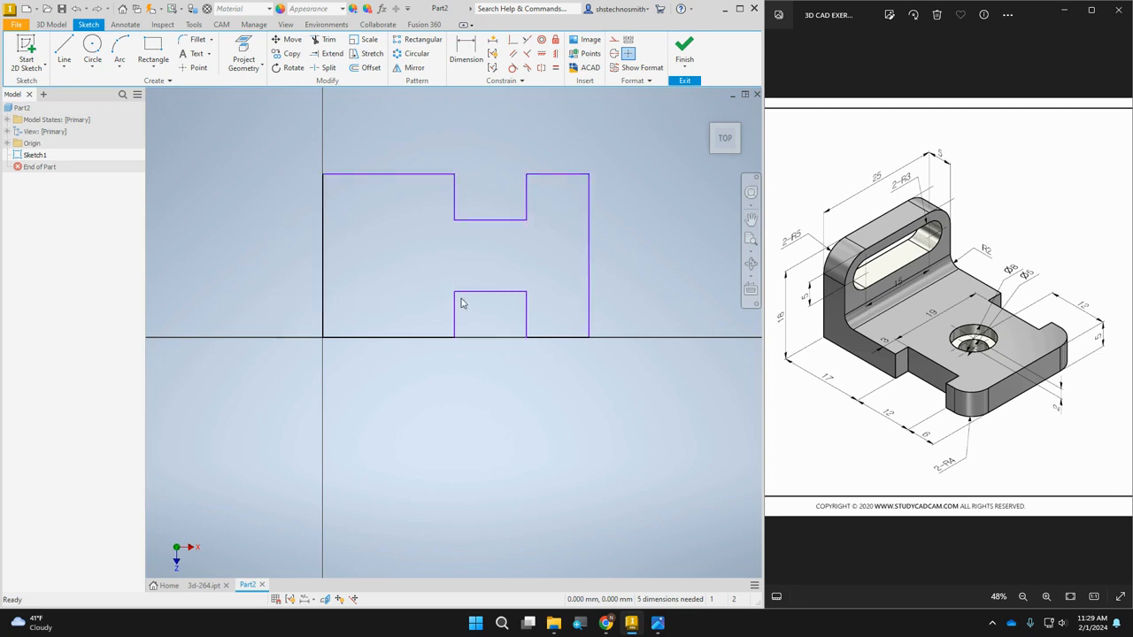
# Step: Reshape the notched outline freehand, shrinking its overall size and adjusting the notch widths and depths towards the reference part's proportions
pyautogui.moveTo(458, 299)
pyautogui.mouseDown()
pyautogui.moveTo(398, 256)
pyautogui.moveTo(392, 207)
pyautogui.moveTo(420, 219)
pyautogui.moveTo(430, 258)
pyautogui.moveTo(425, 231)
pyautogui.mouseUp()
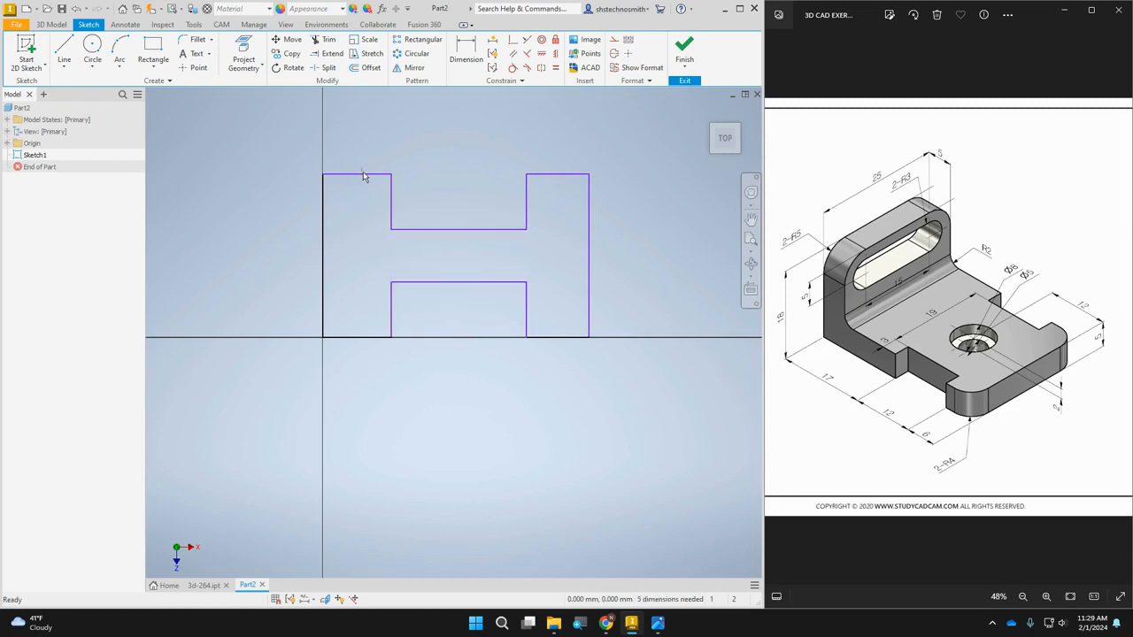
pyautogui.moveTo(392, 178)
pyautogui.mouseDown()
pyautogui.moveTo(382, 195)
pyautogui.moveTo(468, 312)
pyautogui.mouseUp()
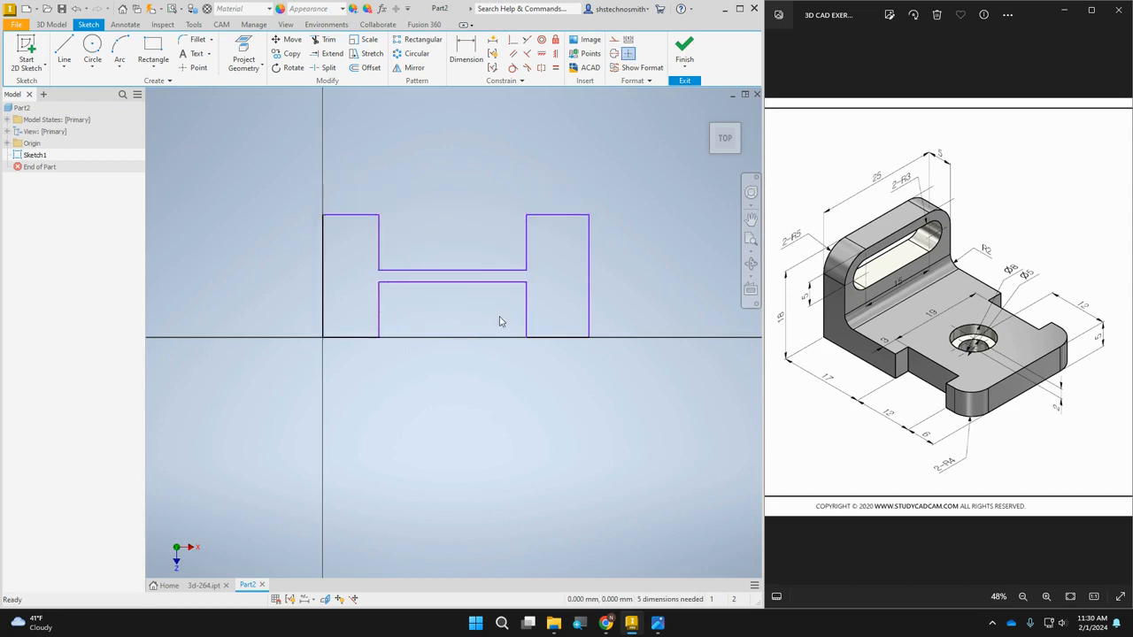
pyautogui.moveTo(531, 288); pyautogui.dragTo(489, 307)
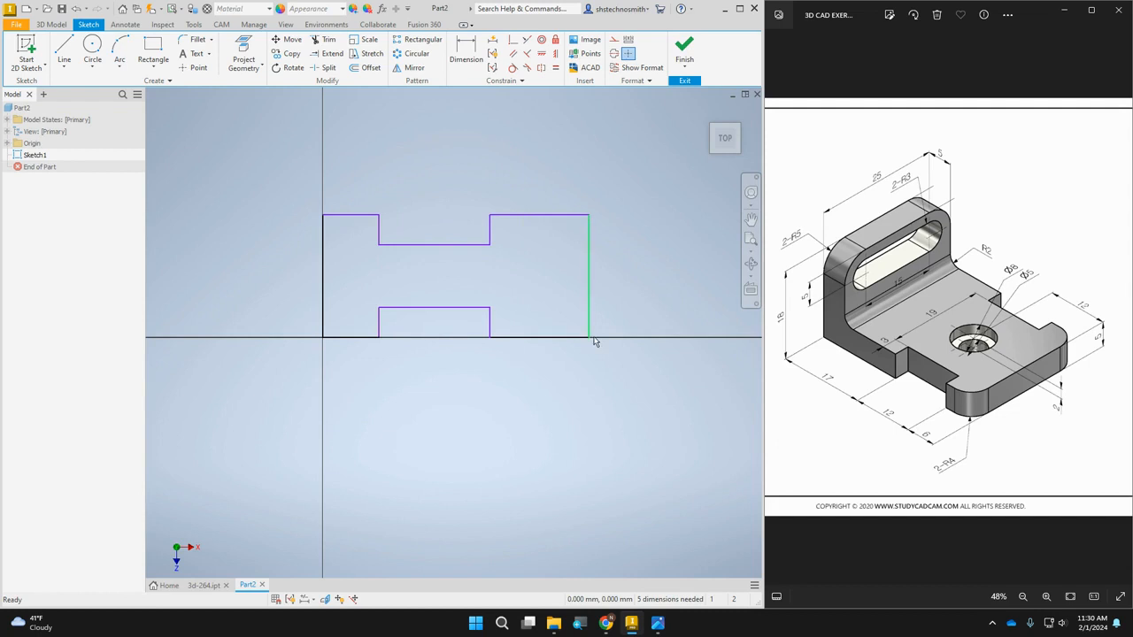
pyautogui.moveTo(593, 342)
pyautogui.mouseDown()
pyautogui.moveTo(519, 328)
pyautogui.moveTo(517, 338)
pyautogui.mouseUp()
pyautogui.moveTo(505, 219)
pyautogui.mouseDown()
pyautogui.moveTo(494, 235)
pyautogui.moveTo(515, 251)
pyautogui.mouseUp()
# Step: Dimension the outline's vertical edge at the origin to 25 mm
pyautogui.press('d')
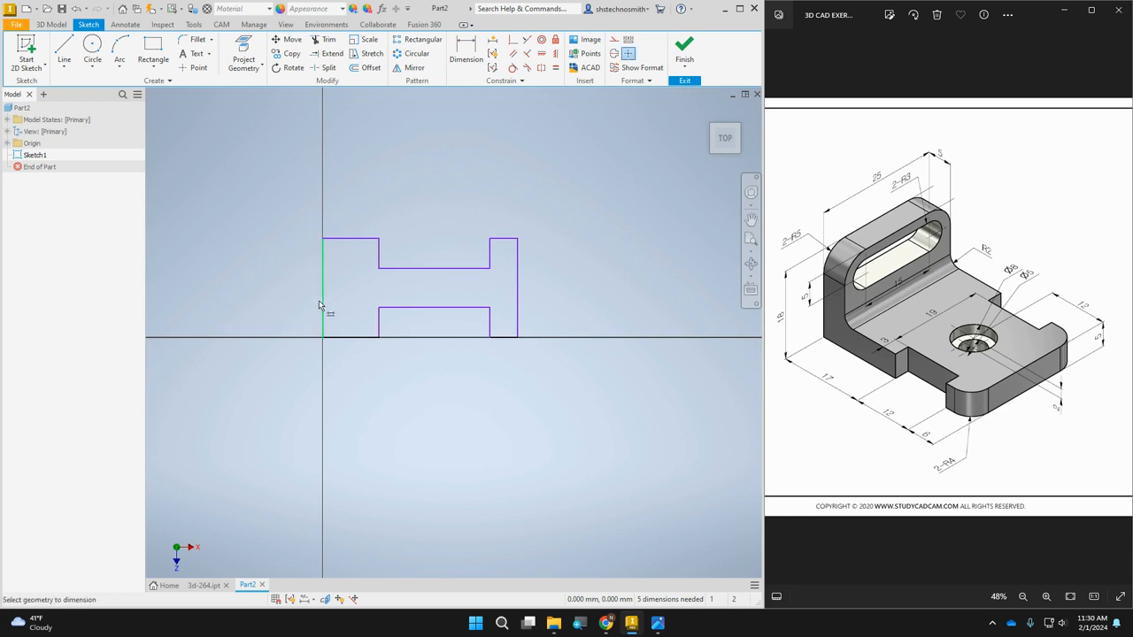
pyautogui.click(323, 283)
pyautogui.click(316, 284)
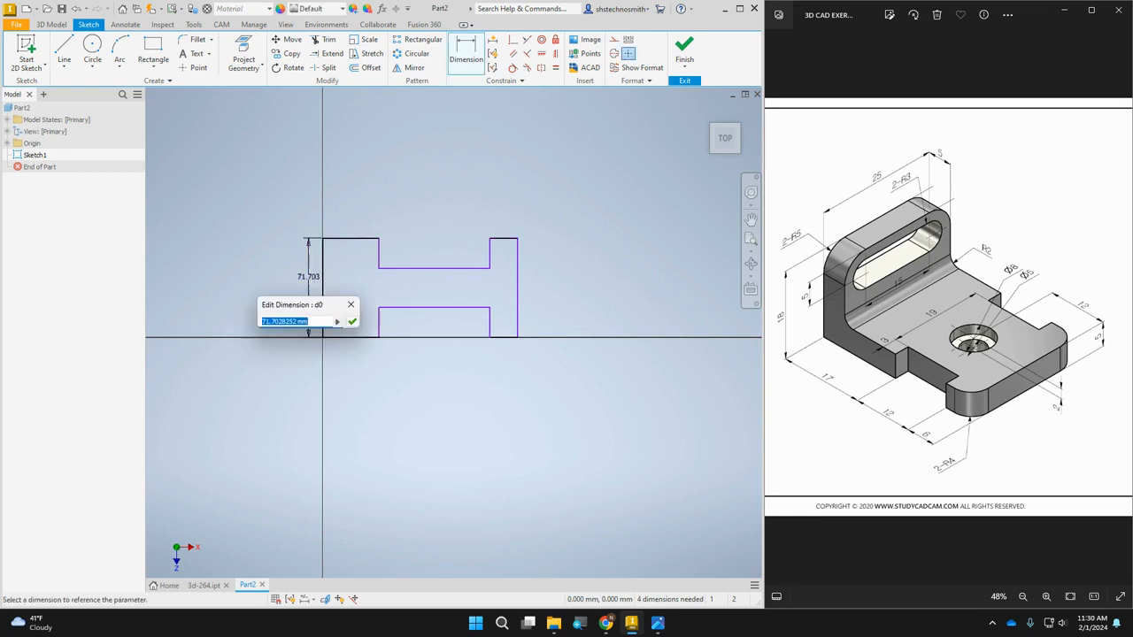
pyautogui.write('25')
pyautogui.press('Return')
pyautogui.scroll(5, 507, 325)
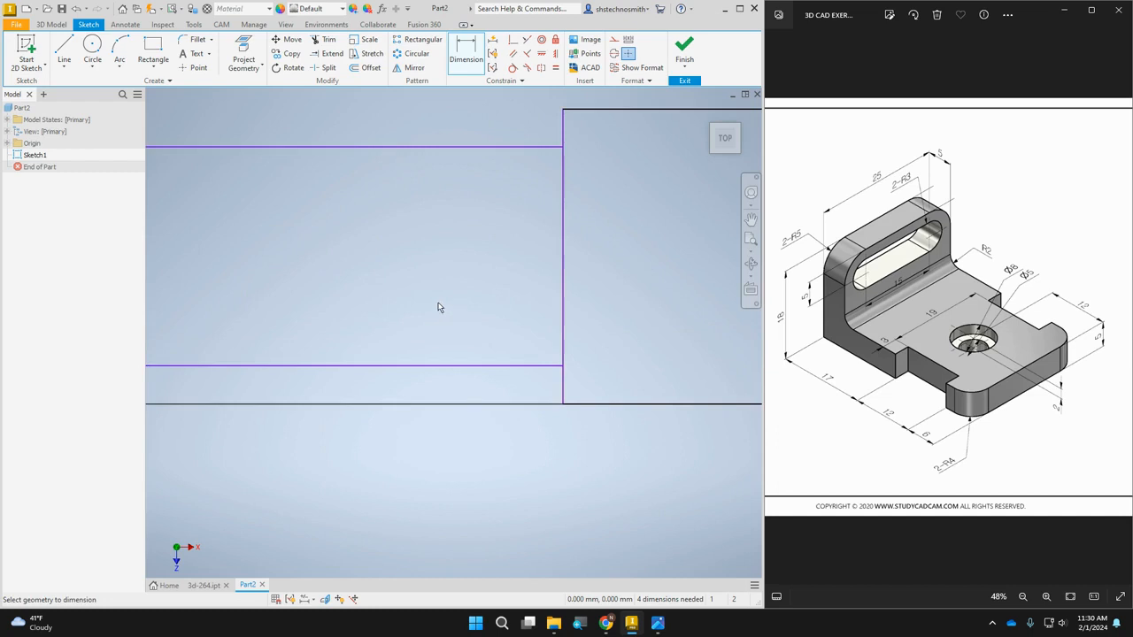
pyautogui.scroll(-2, 550, 289)
pyautogui.rightClick(502, 275)
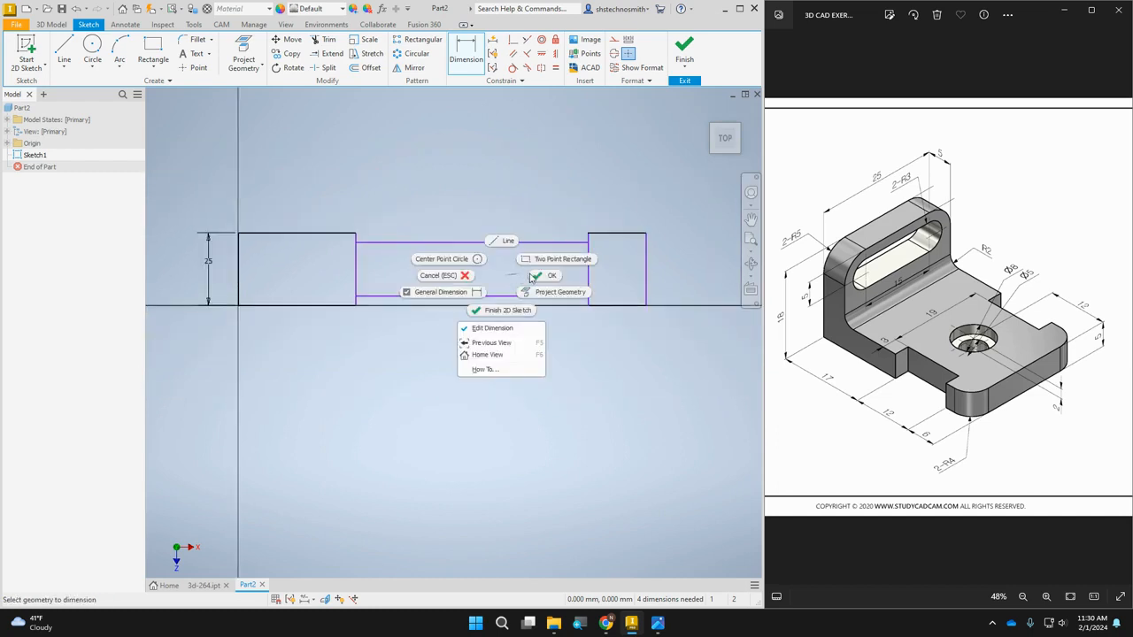
pyautogui.press('Escape')
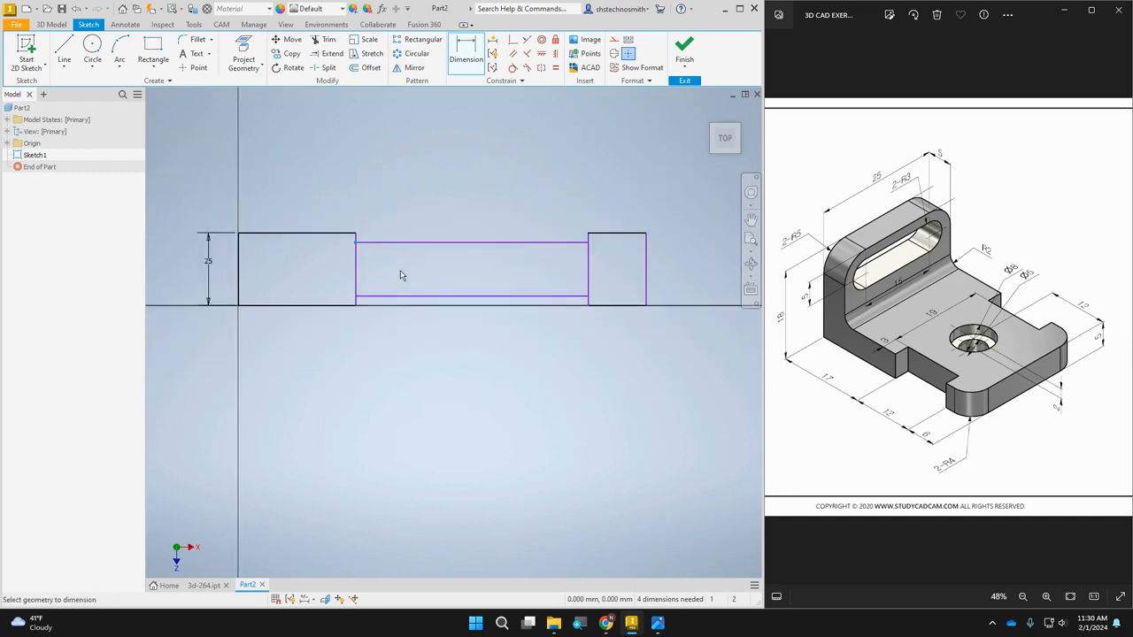
# Step: Adjust both notches freehand, making them shallower and then narrower by moving their right-hand sides inward
pyautogui.click(474, 244)
pyautogui.press('Escape')
pyautogui.moveTo(508, 243); pyautogui.dragTo(511, 285)
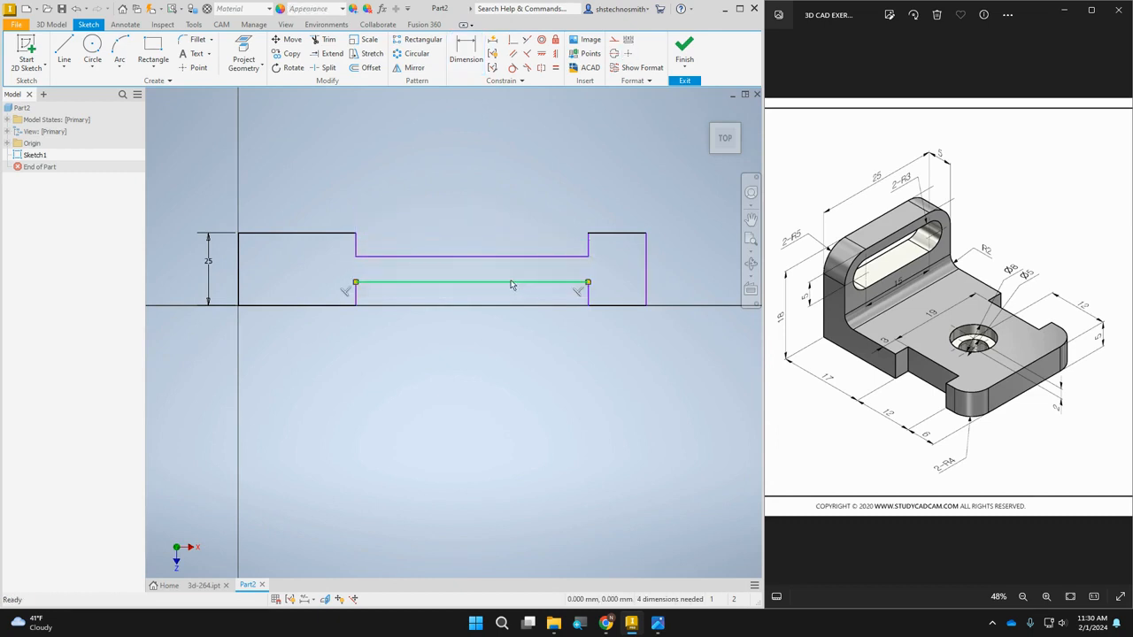
pyautogui.moveTo(588, 297); pyautogui.dragTo(464, 286)
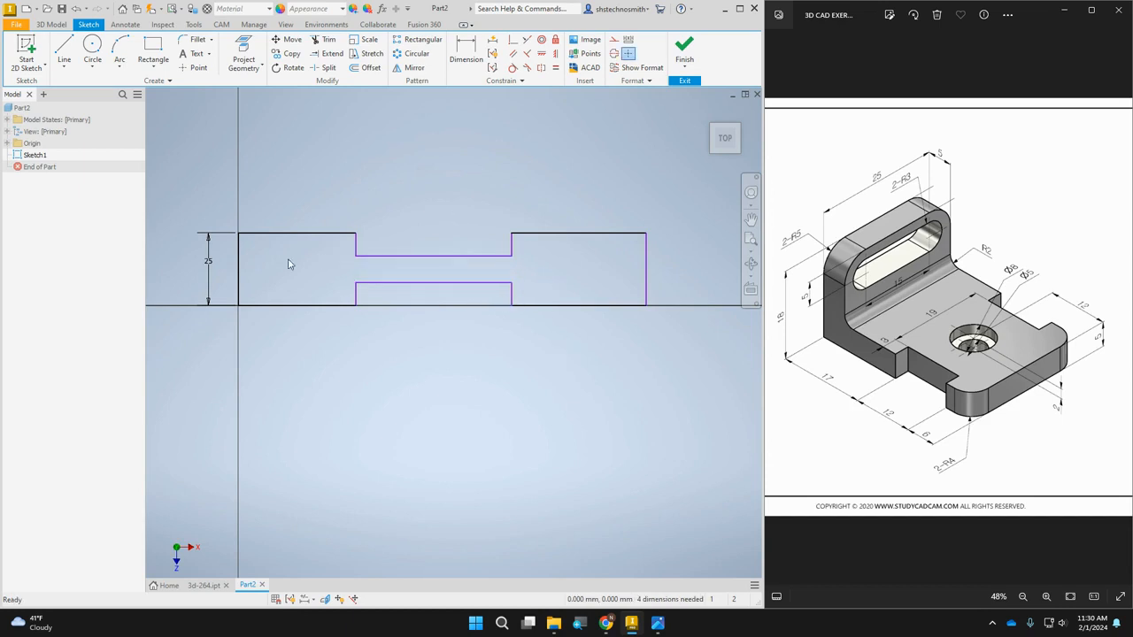
# Step: Dimension the lower horizontal edge between the origin and the notch to 17 mm
pyautogui.press('d')
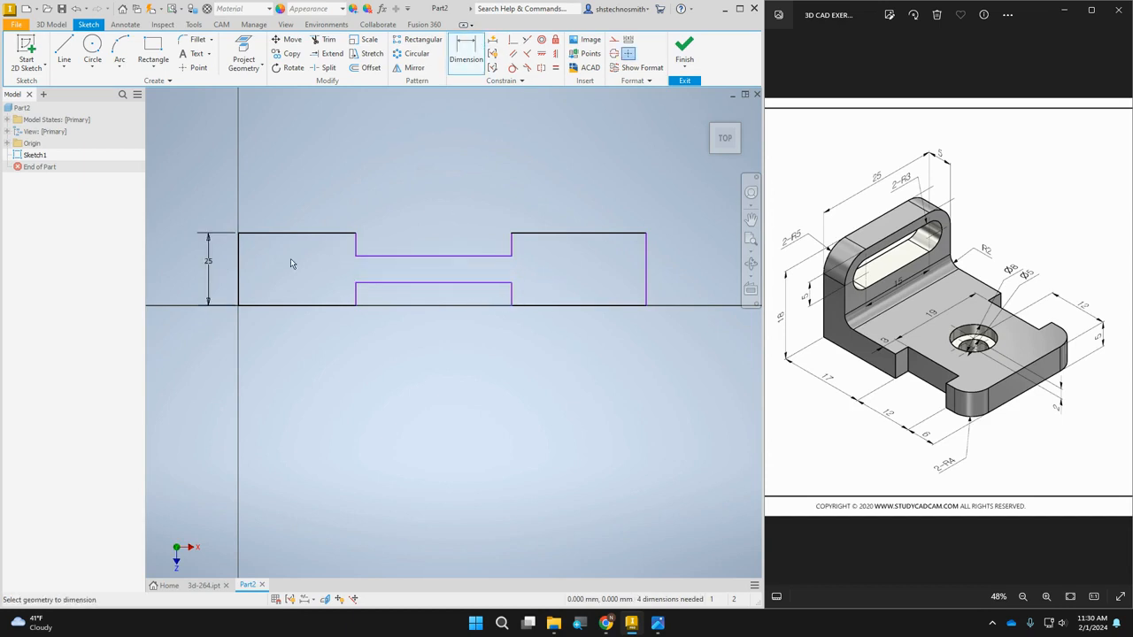
pyautogui.click(345, 307)
pyautogui.click(340, 328)
pyautogui.write('17')
pyautogui.press('Return')
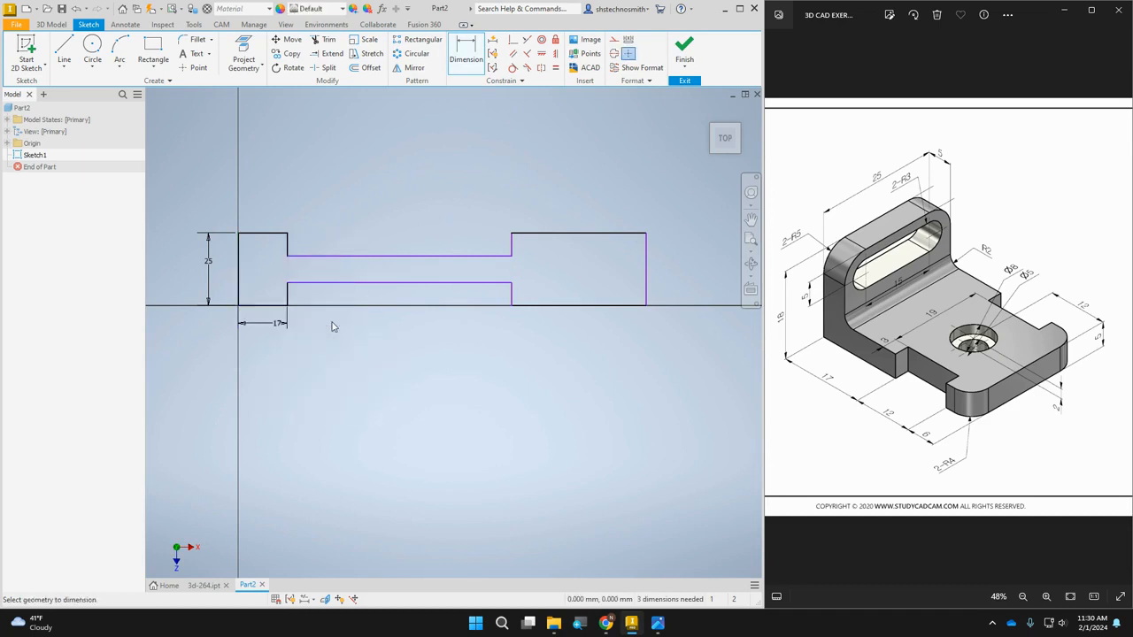
# Step: Dimension the lower notch's width to 12 mm and the short horizontal edge beyond it to 6 mm
pyautogui.click(375, 305)
pyautogui.click(377, 330)
pyautogui.write('12')
pyautogui.press('Return')
pyautogui.click(427, 308)
pyautogui.click(438, 336)
pyautogui.write('6')
pyautogui.press('Return')
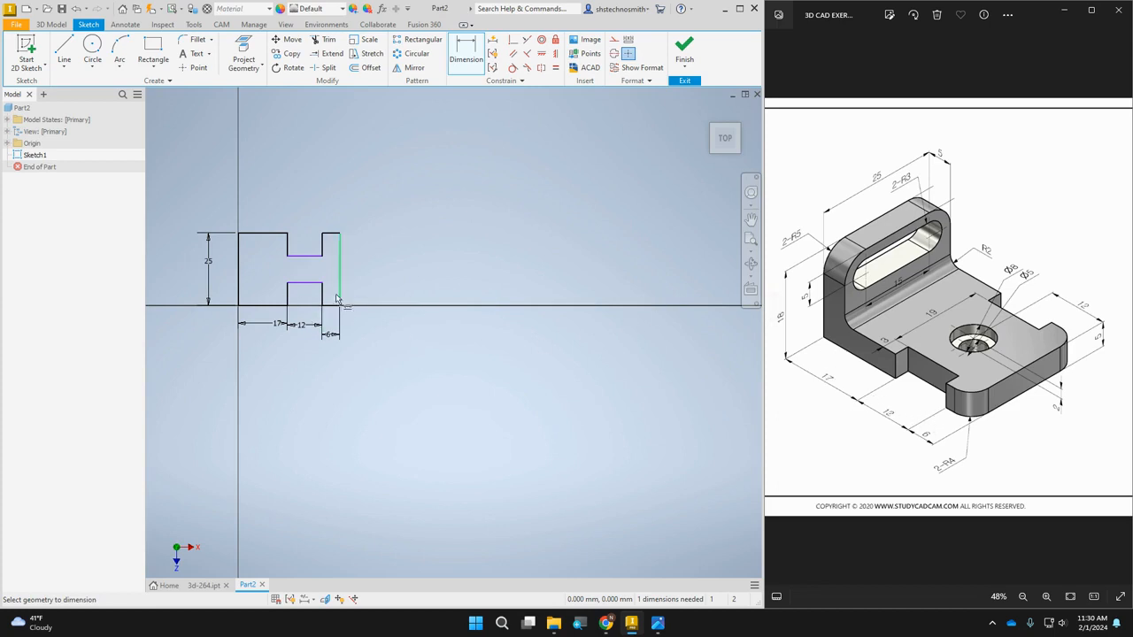
# Step: Dimension the lower notch's depth to 3 mm
pyautogui.moveTo(310, 259); pyautogui.dragTo(399, 284, button='middle')
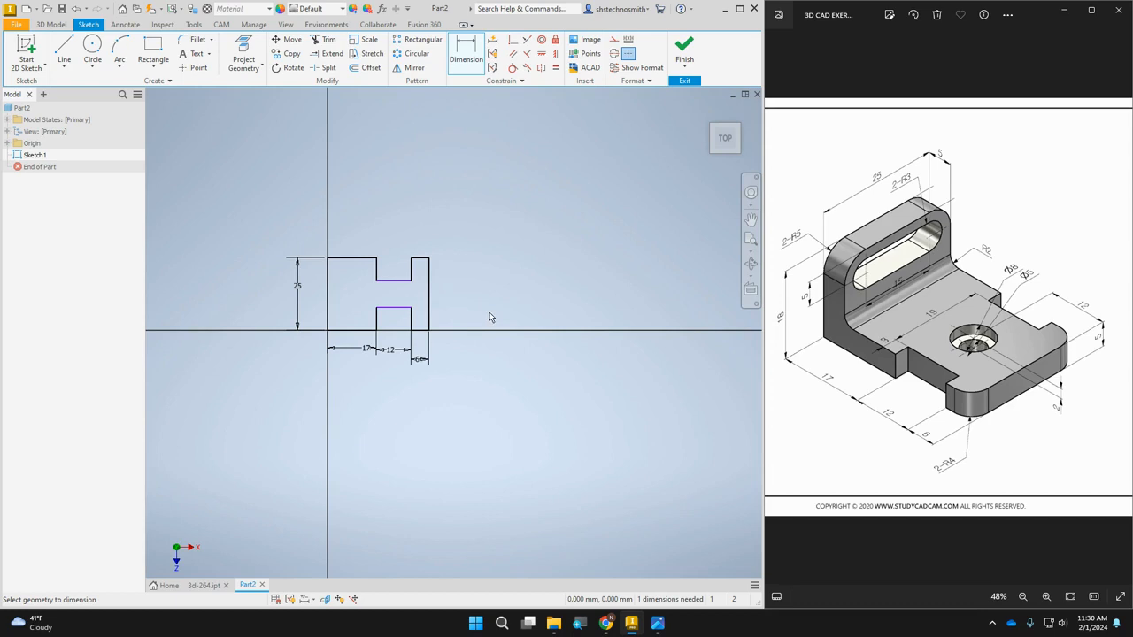
pyautogui.scroll(-6, 398, 309)
pyautogui.scroll(12, 399, 315)
pyautogui.moveTo(413, 304); pyautogui.dragTo(495, 298, button='middle')
pyautogui.scroll(-1, 495, 297)
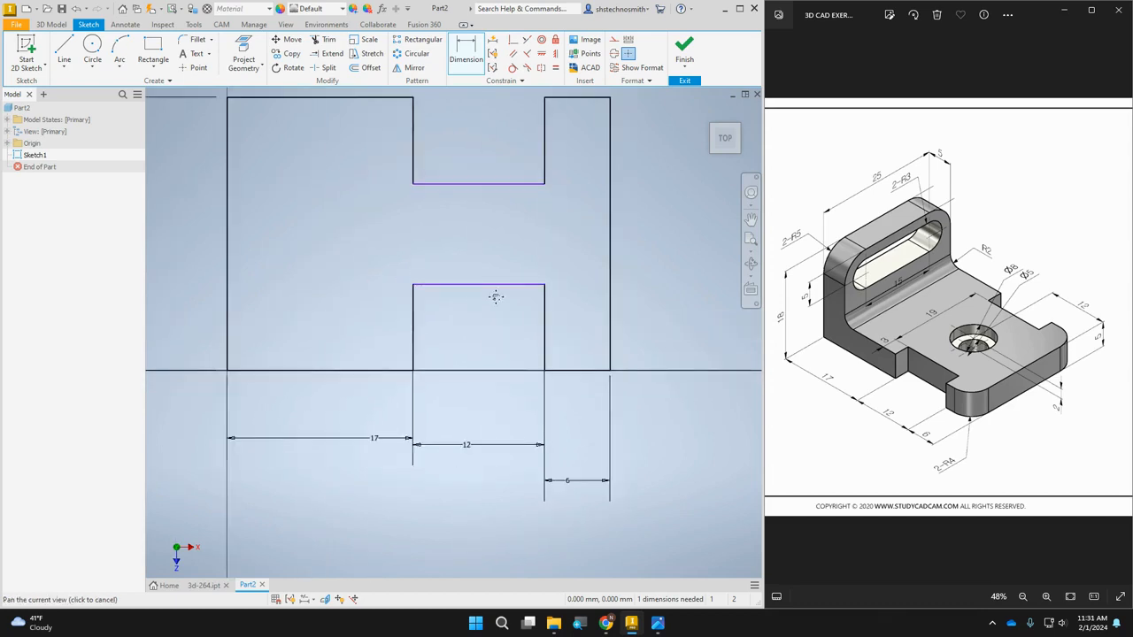
pyautogui.scroll(-2, 496, 298)
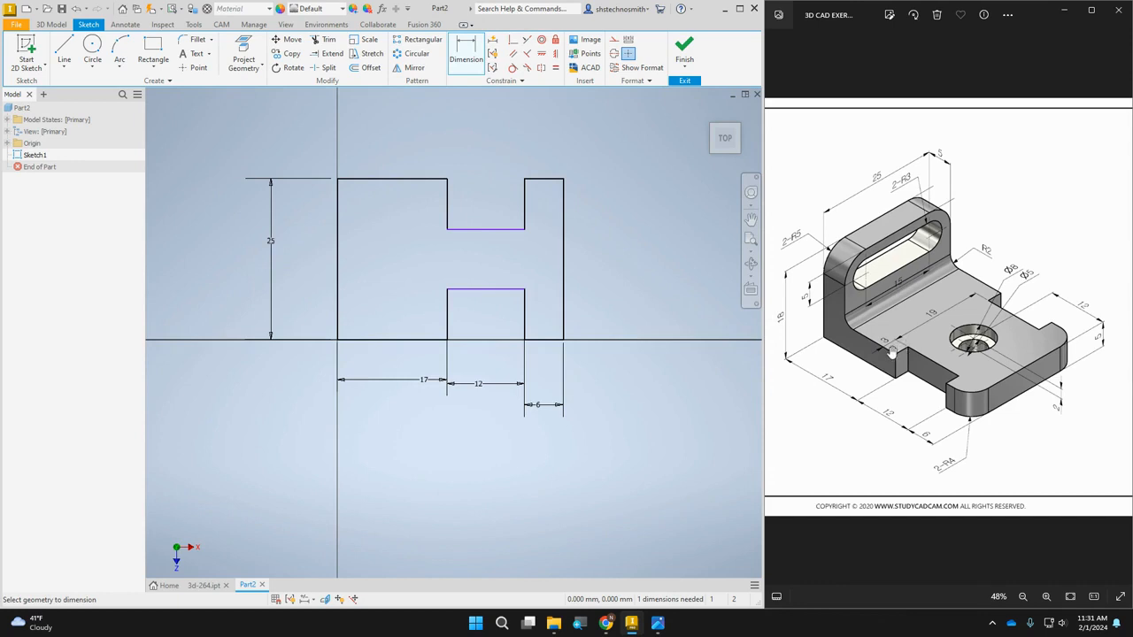
pyautogui.click(448, 307)
pyautogui.click(430, 310)
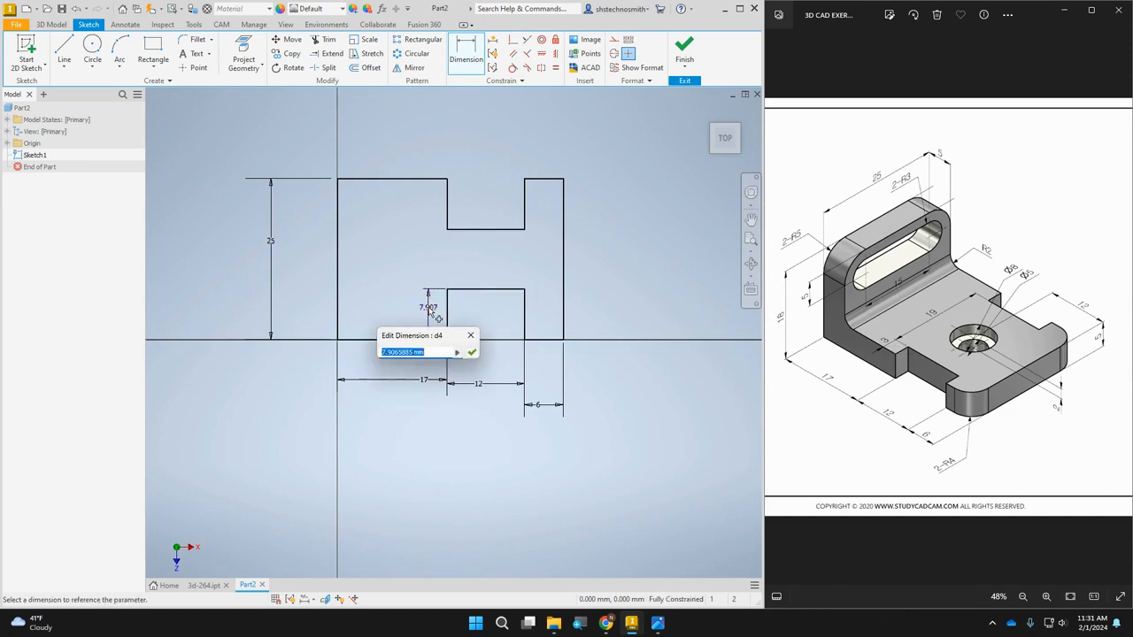
pyautogui.write('3')
pyautogui.press('Return')
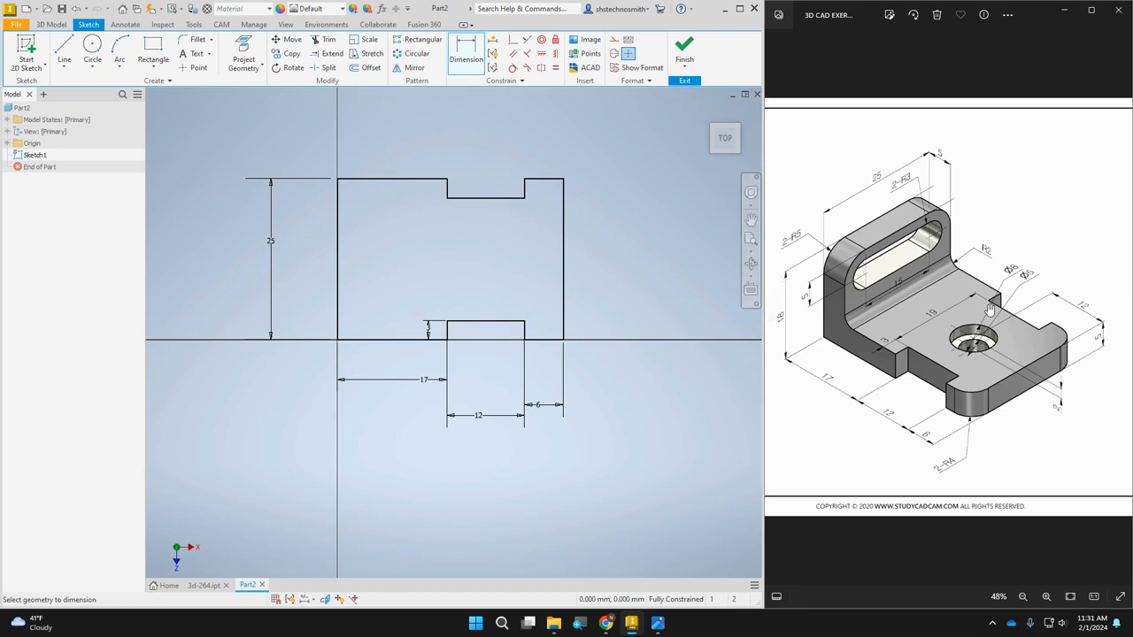
# Step: Try to dimension the distance between the inner edges of the upper and lower notches
pyautogui.click(512, 198)
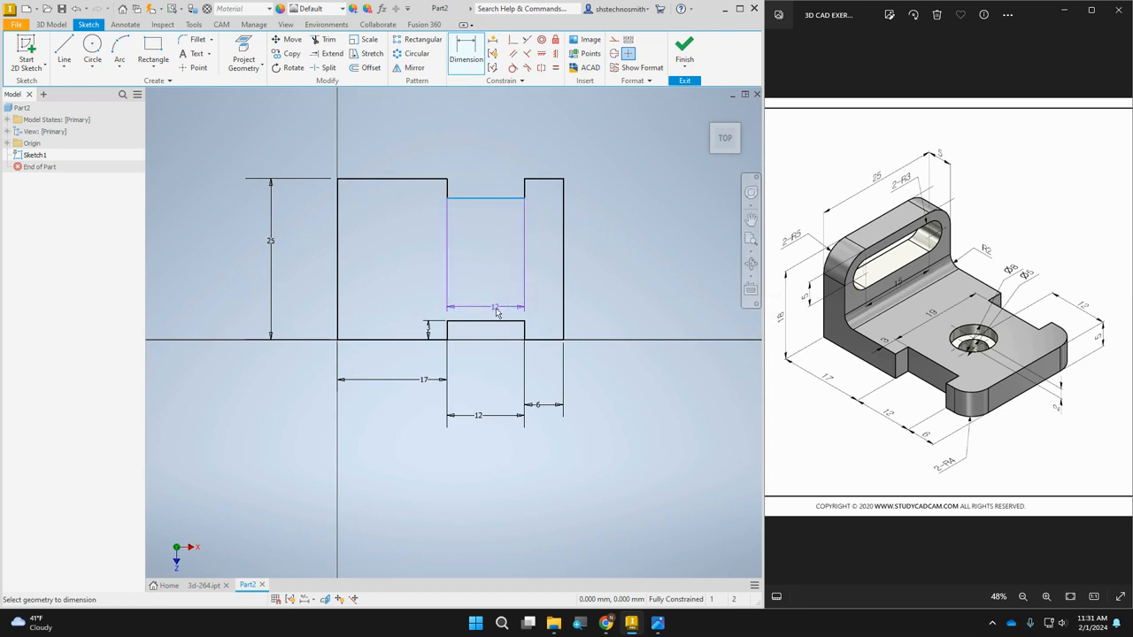
pyautogui.click(511, 326)
pyautogui.click(514, 285)
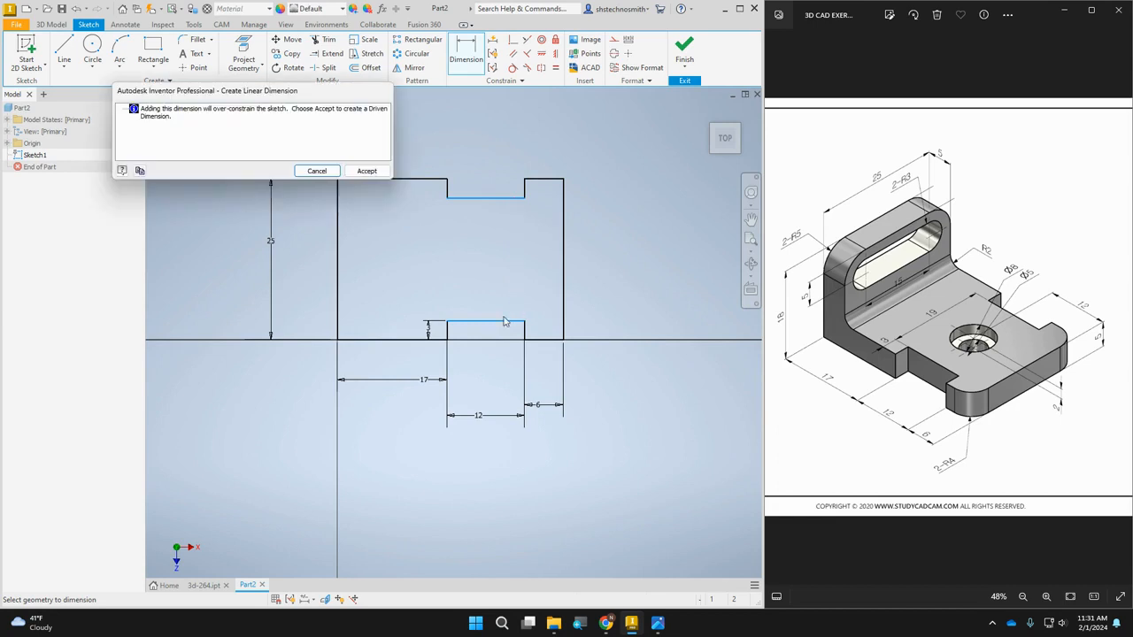
pyautogui.click(317, 171)
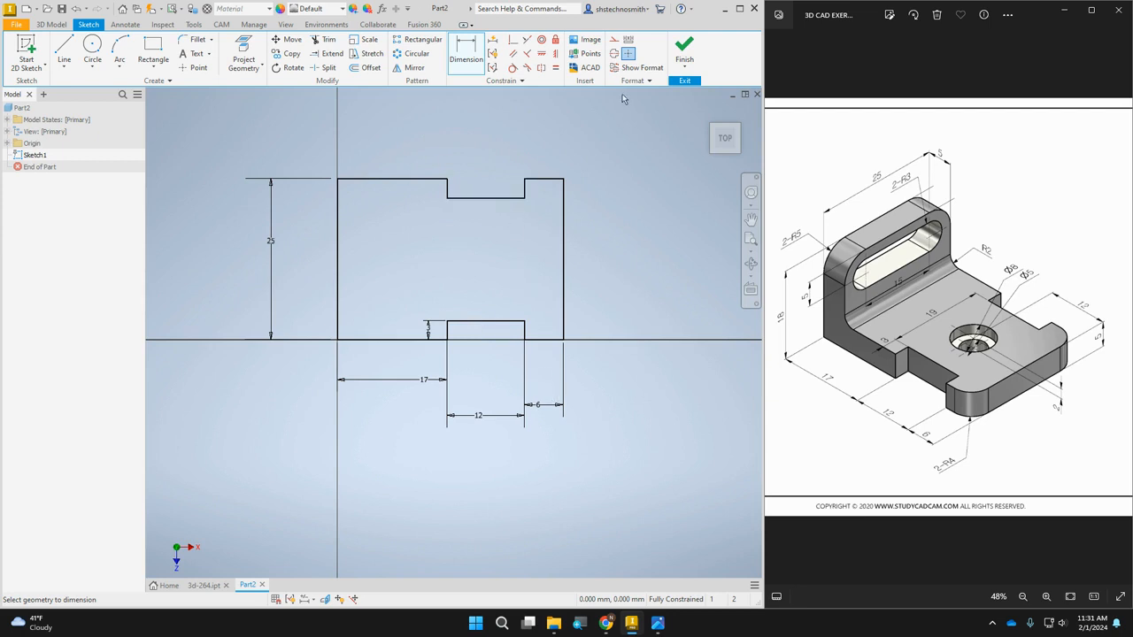
# Step: Finish the base sketch and extrude the notched profile 5 mm
pyautogui.click(684, 49)
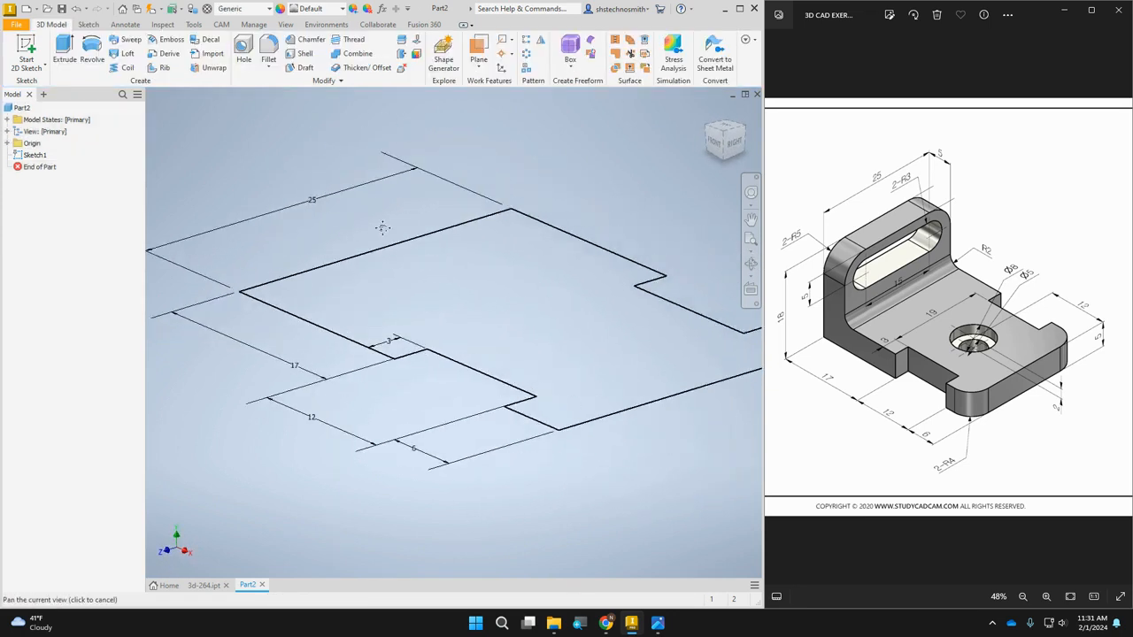
pyautogui.moveTo(382, 227); pyautogui.dragTo(351, 227, button='middle')
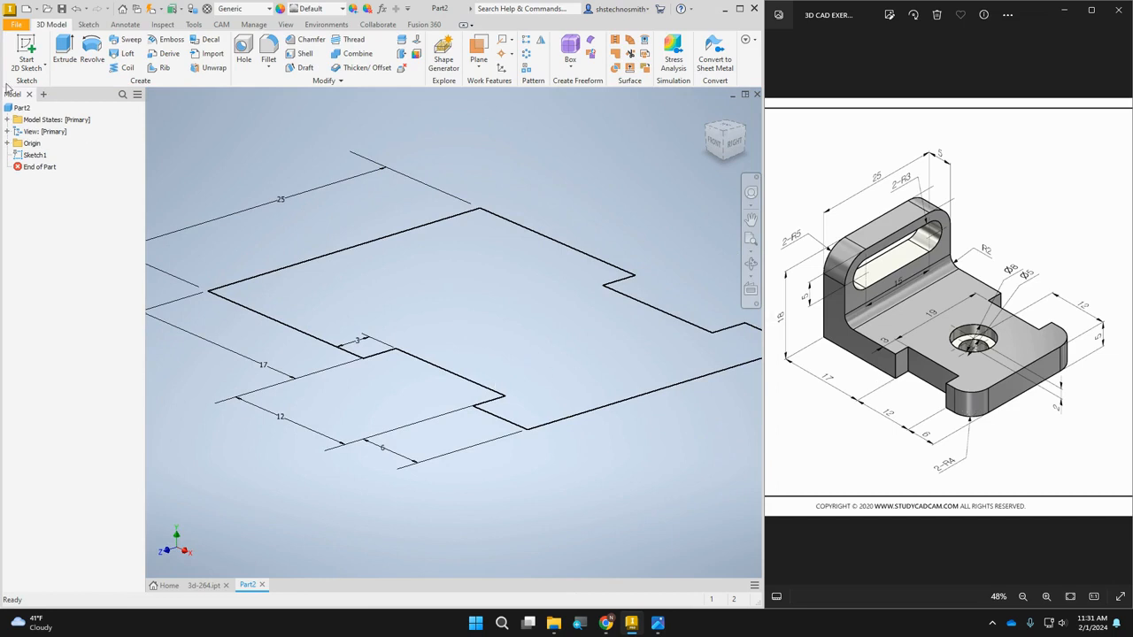
pyautogui.click(67, 52)
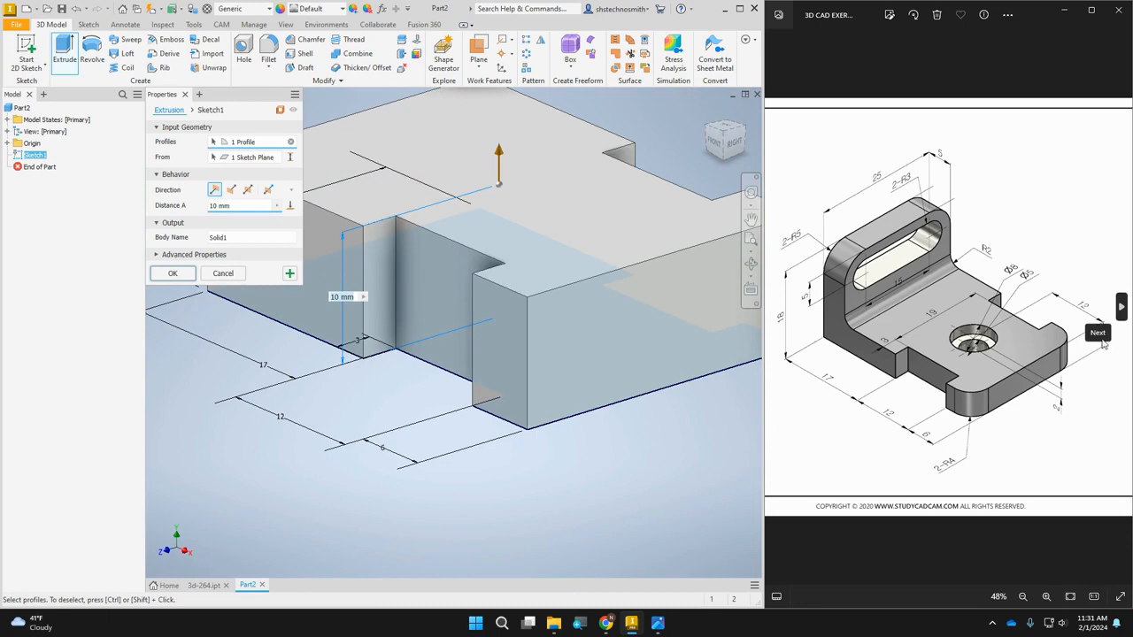
pyautogui.moveTo(241, 206); pyautogui.dragTo(192, 207)
pyautogui.write('5')
pyautogui.press('Return')
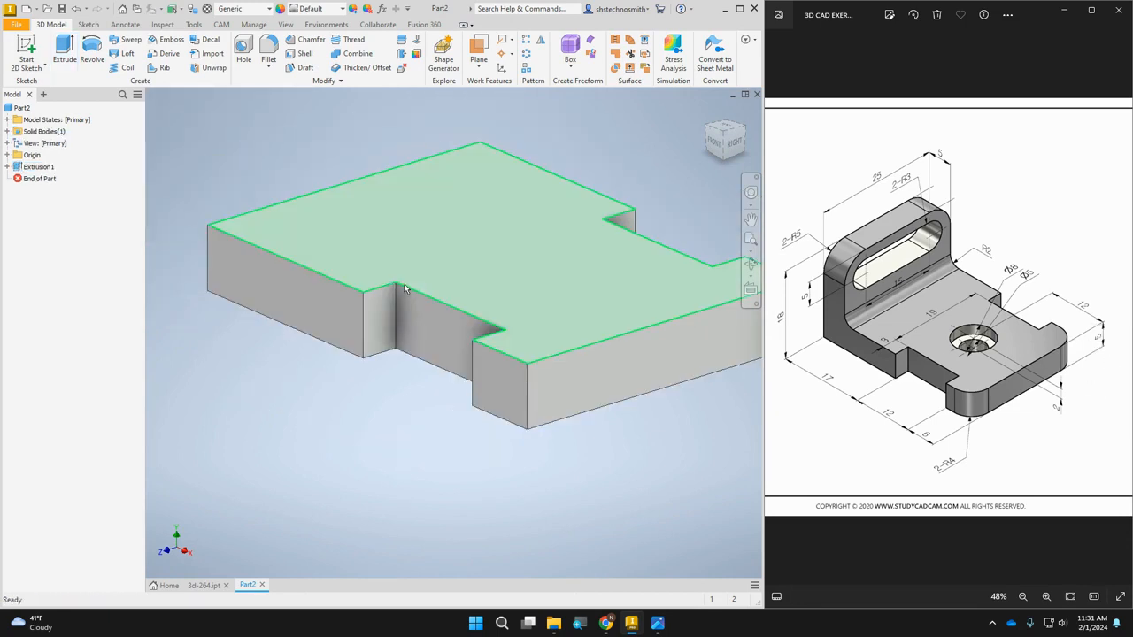
# Step: Start a sketch on the plate's upper face and draw a rectangle along the full un-notched end edge, from its far corner
pyautogui.moveTo(241, 318); pyautogui.dragTo(205, 349, button='middle')
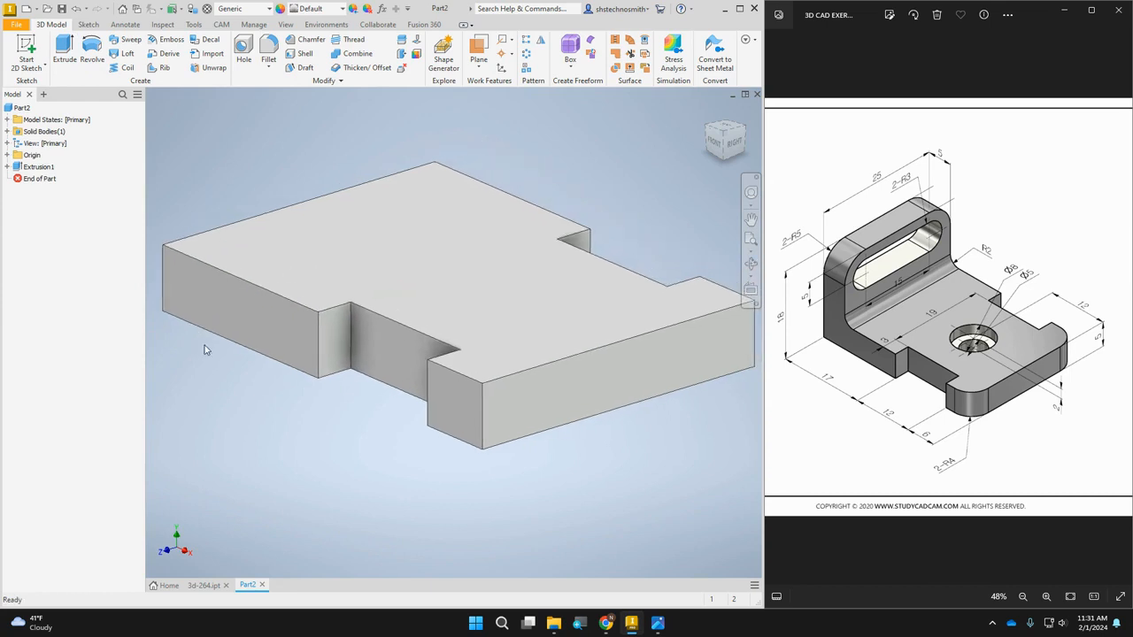
pyautogui.scroll(-3, 204, 350)
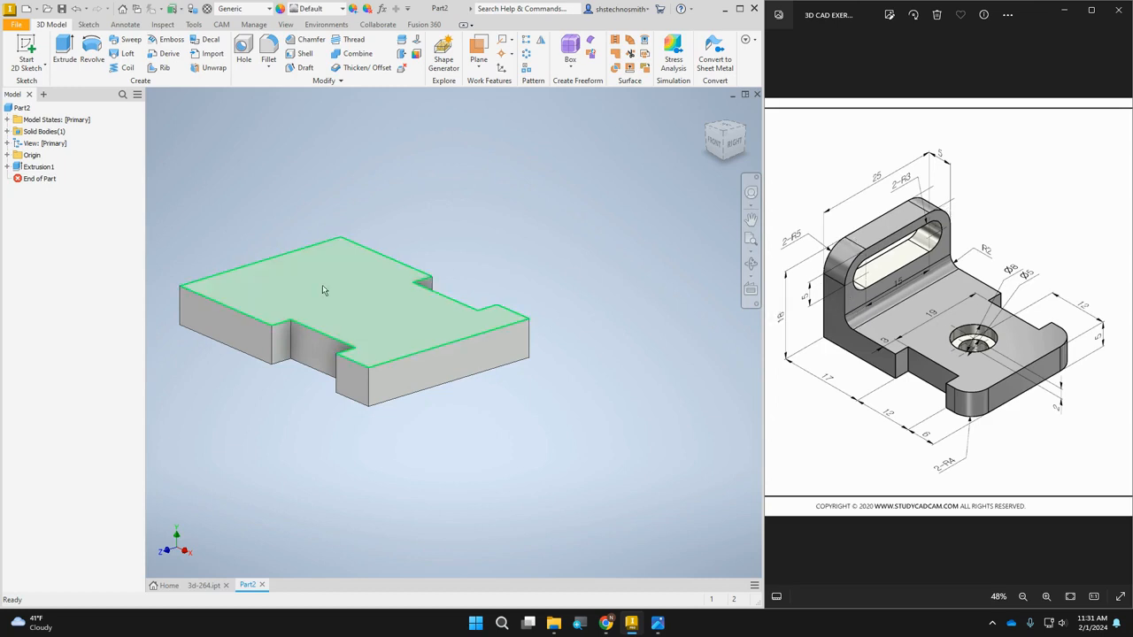
pyautogui.keyDown('shift'); pyautogui.moveTo(718, 149); pyautogui.dragTo(336, 190, button='middle'); pyautogui.keyUp('shift')
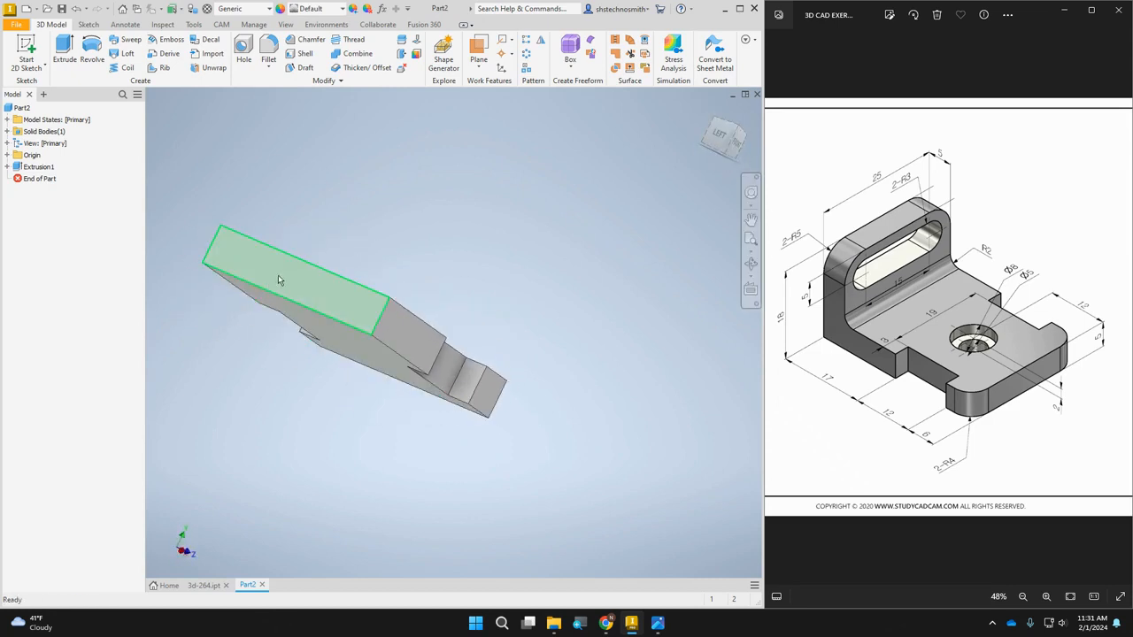
pyautogui.moveTo(670, 245)
pyautogui.keyDown('shift'); pyautogui.mouseDown(button='middle')
pyautogui.moveTo(596, 155)
pyautogui.moveTo(637, 177)
pyautogui.mouseUp(button='middle'); pyautogui.keyUp('shift')
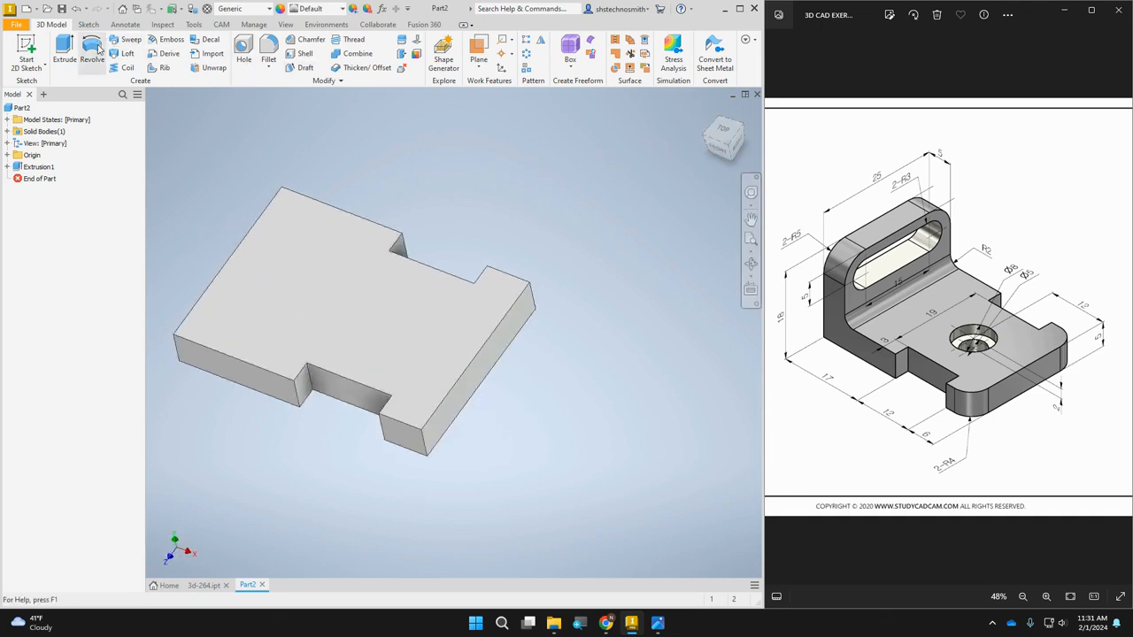
pyautogui.rightClick(294, 256)
pyautogui.click(292, 285)
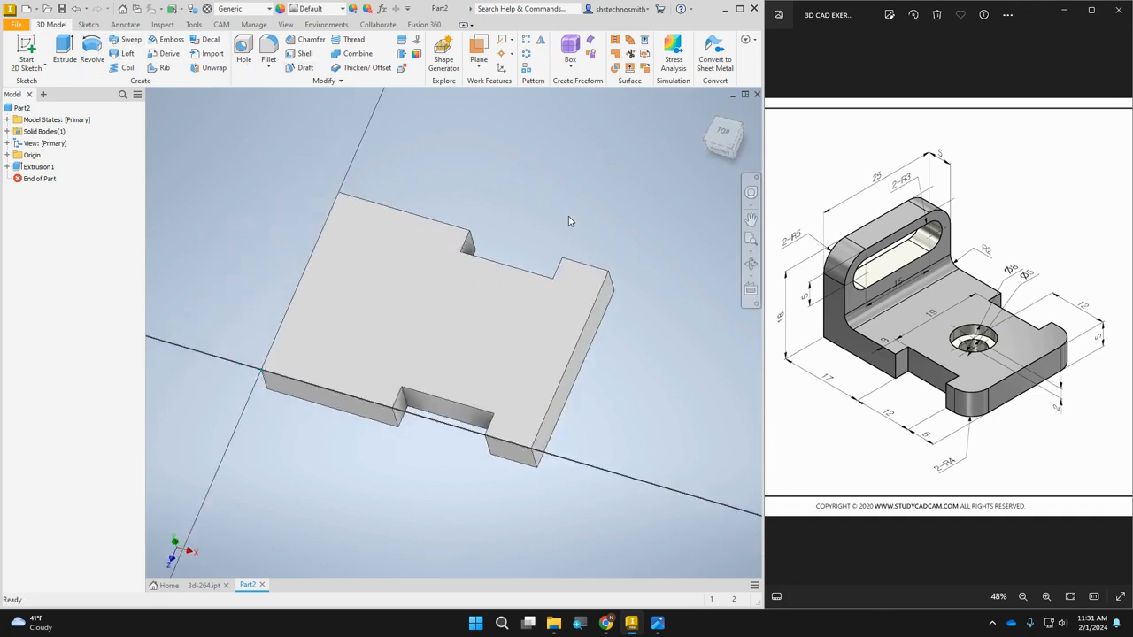
pyautogui.click(152, 48)
pyautogui.click(454, 126)
pyautogui.click(505, 333)
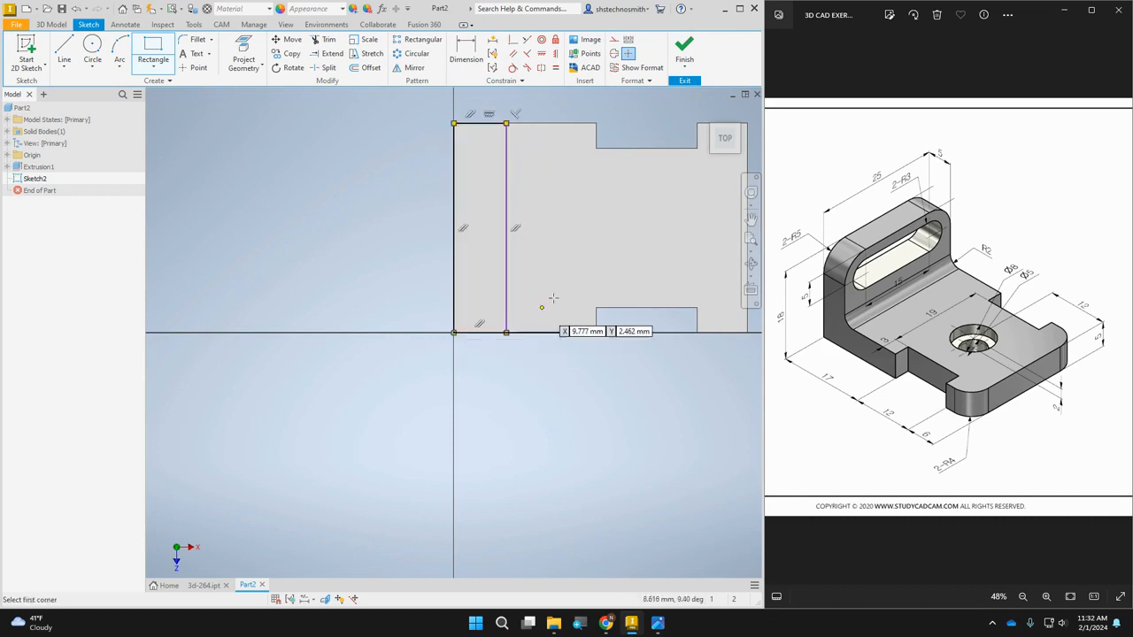
# Step: Dimension the rectangle's width to 5 mm and finish the sketch
pyautogui.press('d')
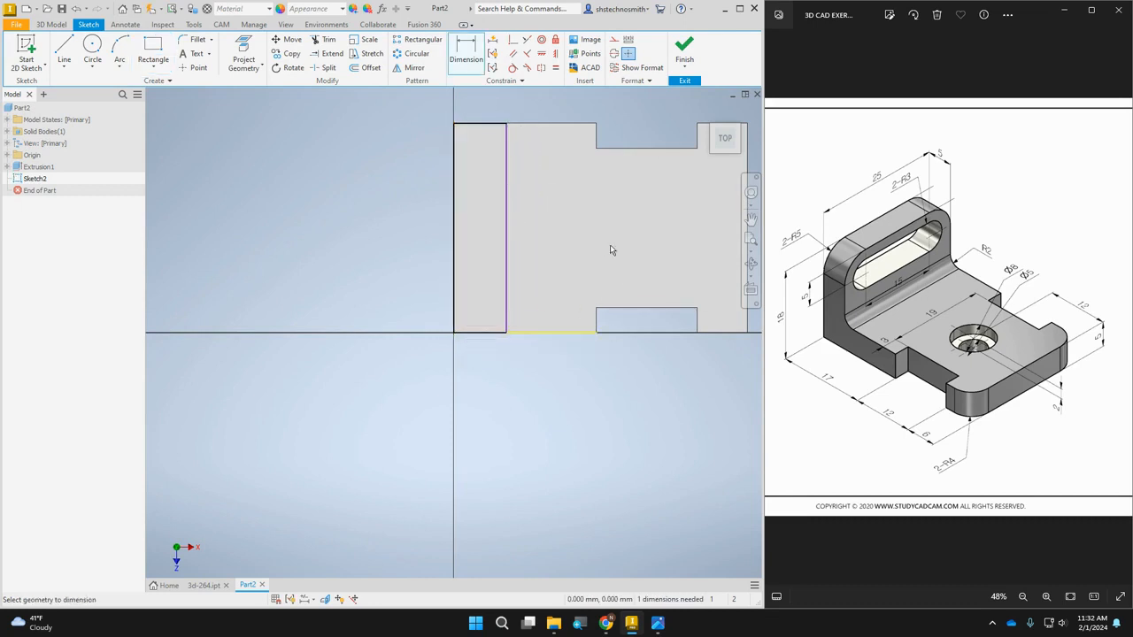
pyautogui.click(505, 297)
pyautogui.click(456, 296)
pyautogui.click(483, 363)
pyautogui.write('5')
pyautogui.press('Return')
pyautogui.click(684, 49)
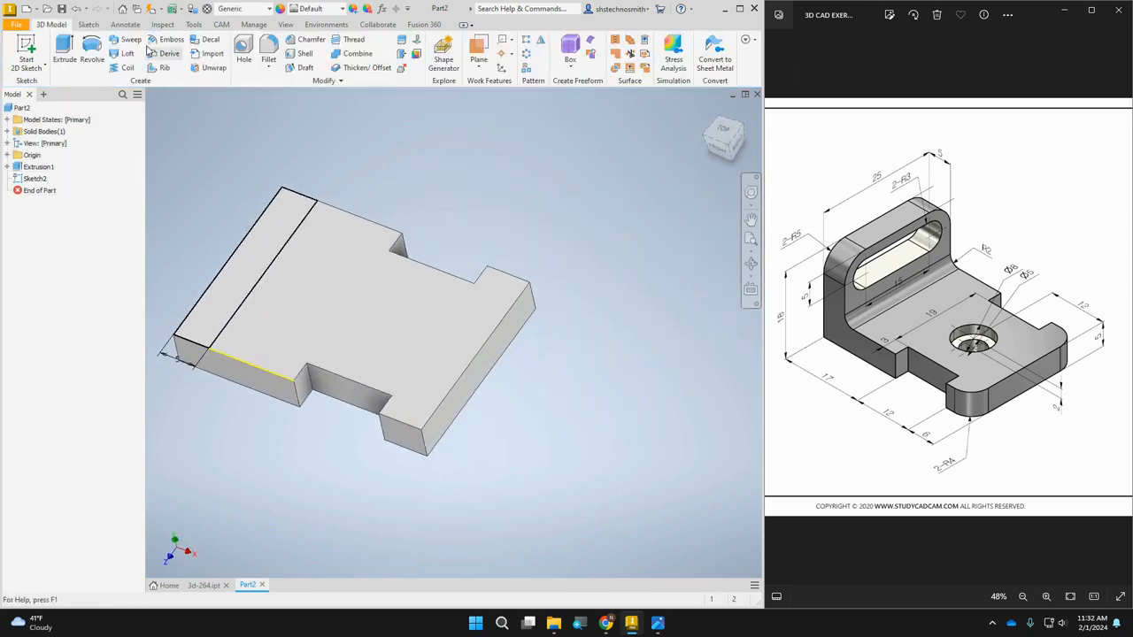
# Step: Extrude the 5 mm wide end rectangle upward by 18-5 mm, joined to the plate
pyautogui.click(64, 48)
pyautogui.moveTo(700, 356); pyautogui.dragTo(849, 371, button='middle')
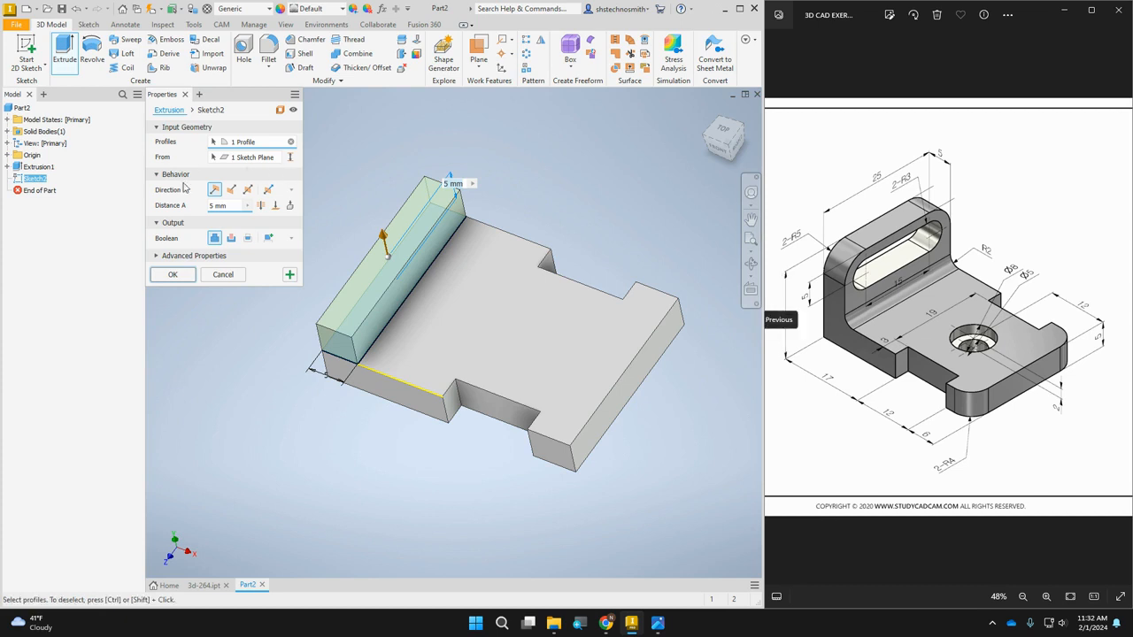
pyautogui.write('8-5')
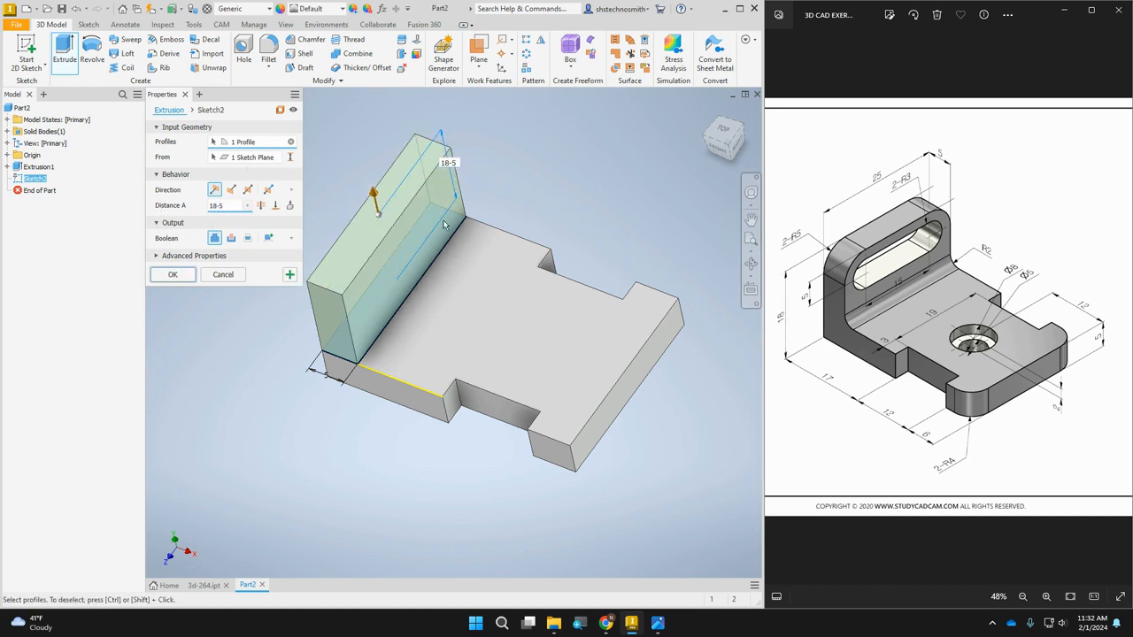
pyautogui.click(719, 154)
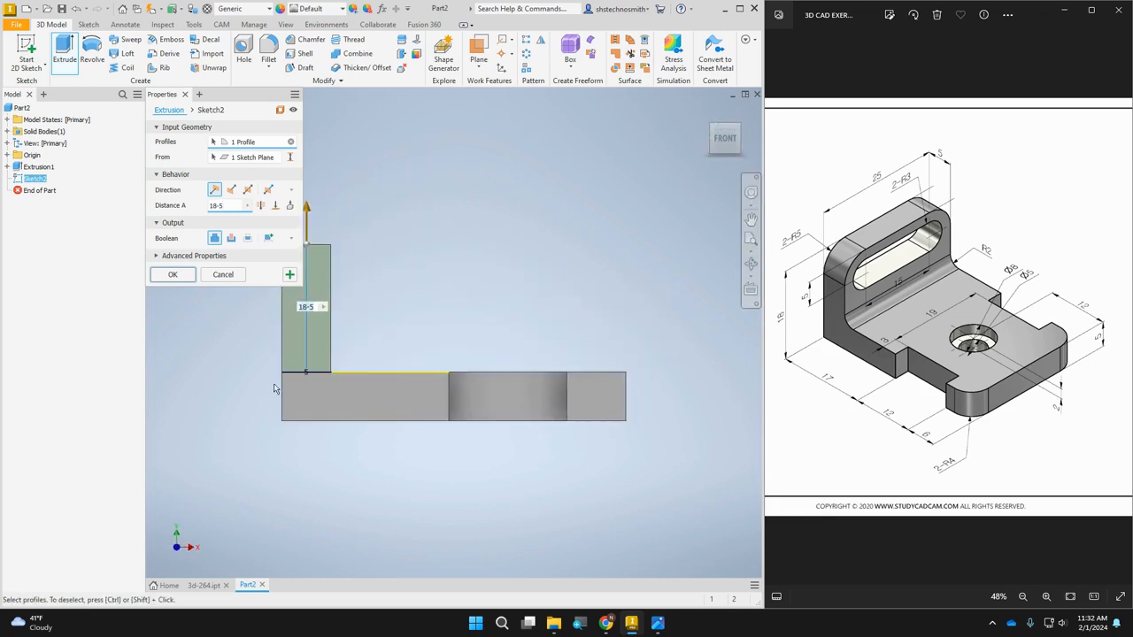
pyautogui.moveTo(321, 337); pyautogui.dragTo(419, 342, button='middle')
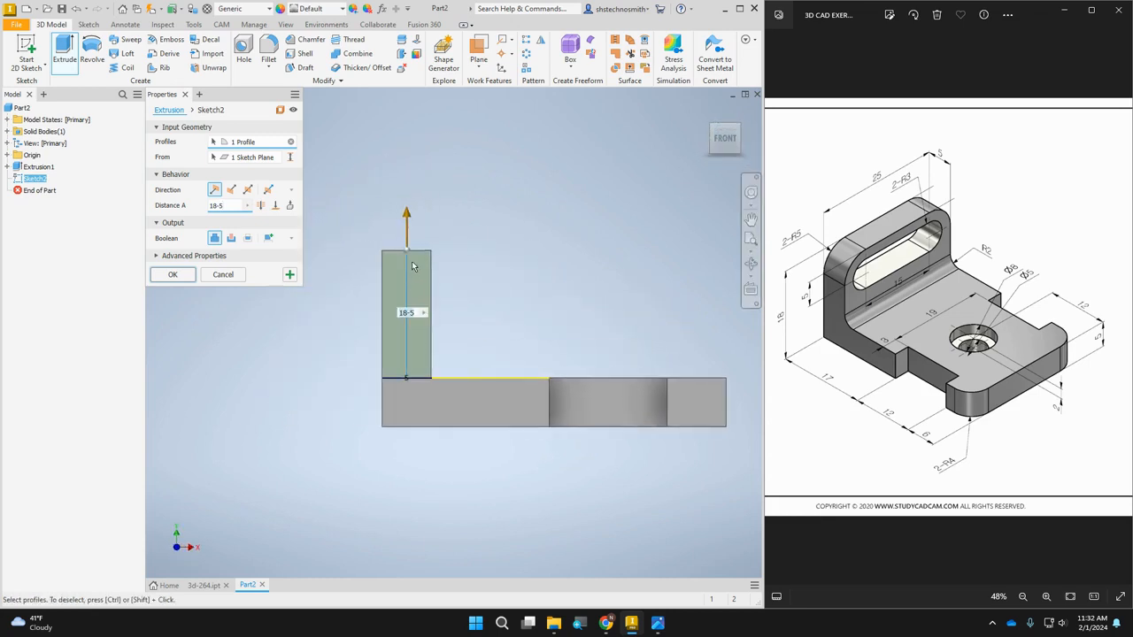
pyautogui.click(173, 275)
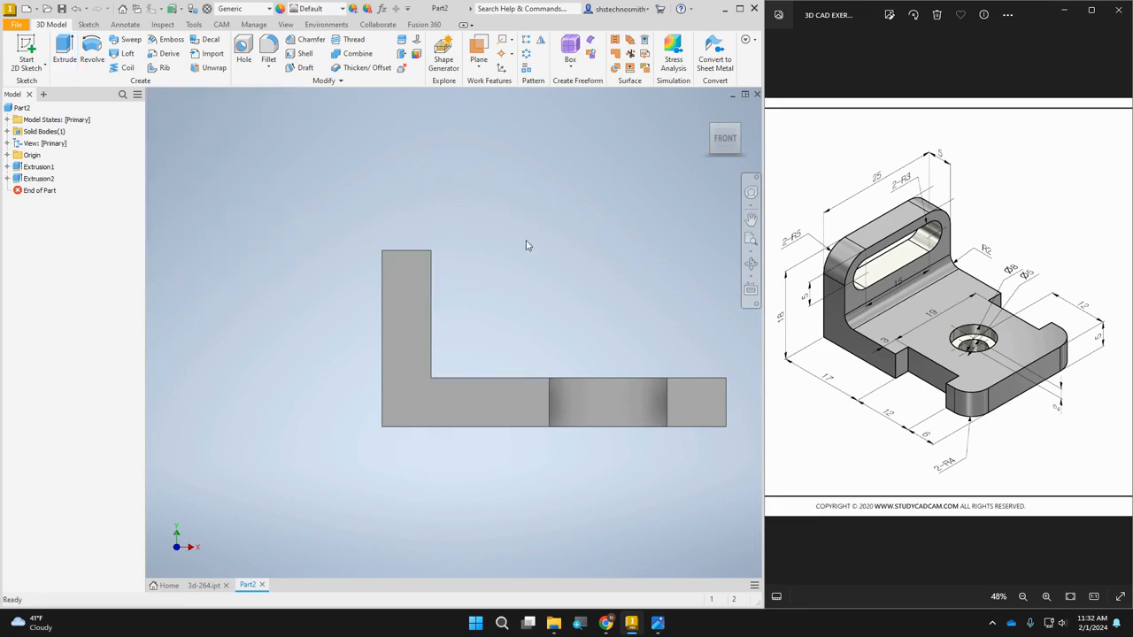
# Step: Undo the wall extrusion and the rectangle sketch on the plate's upper face
pyautogui.click(76, 8)
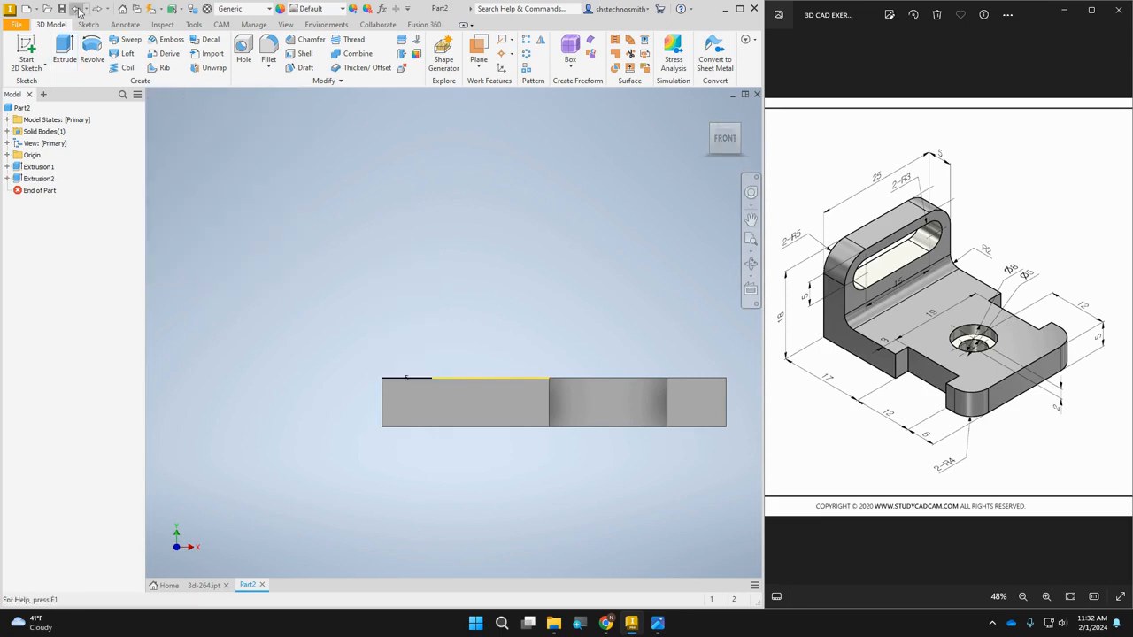
pyautogui.click(78, 9)
pyautogui.click(78, 9)
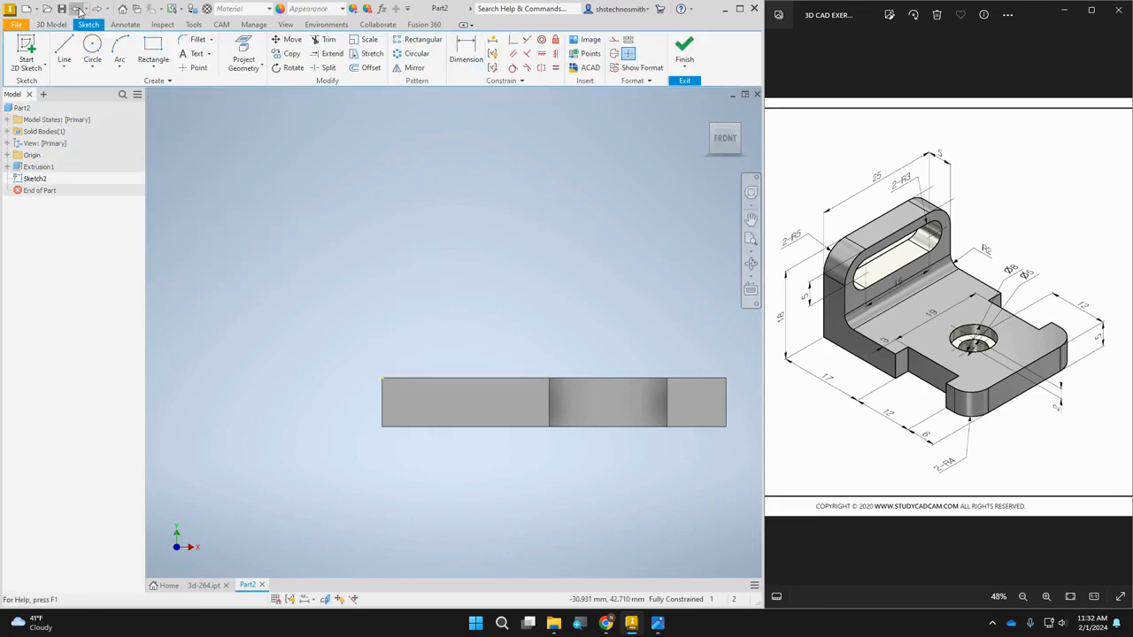
pyautogui.click(78, 9)
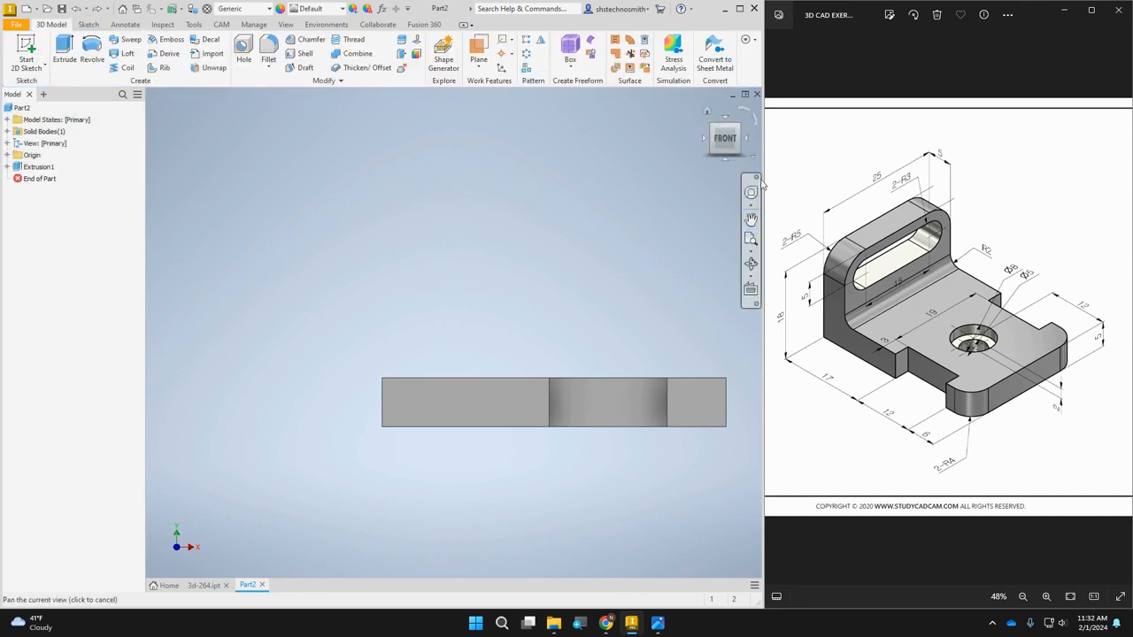
# Step: Sketch a rectangle about 20.7 mm high on the plate's un-notched end face from its lower corner, making its free lower corner coincident with the face's opposite corner
pyautogui.click(705, 130)
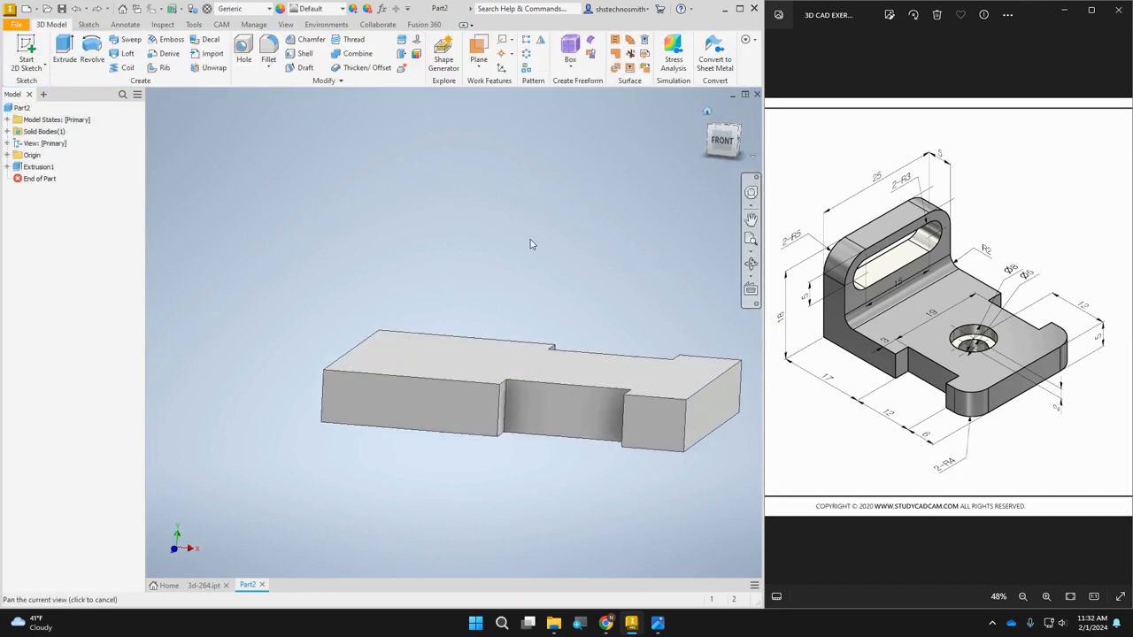
pyautogui.click(708, 154)
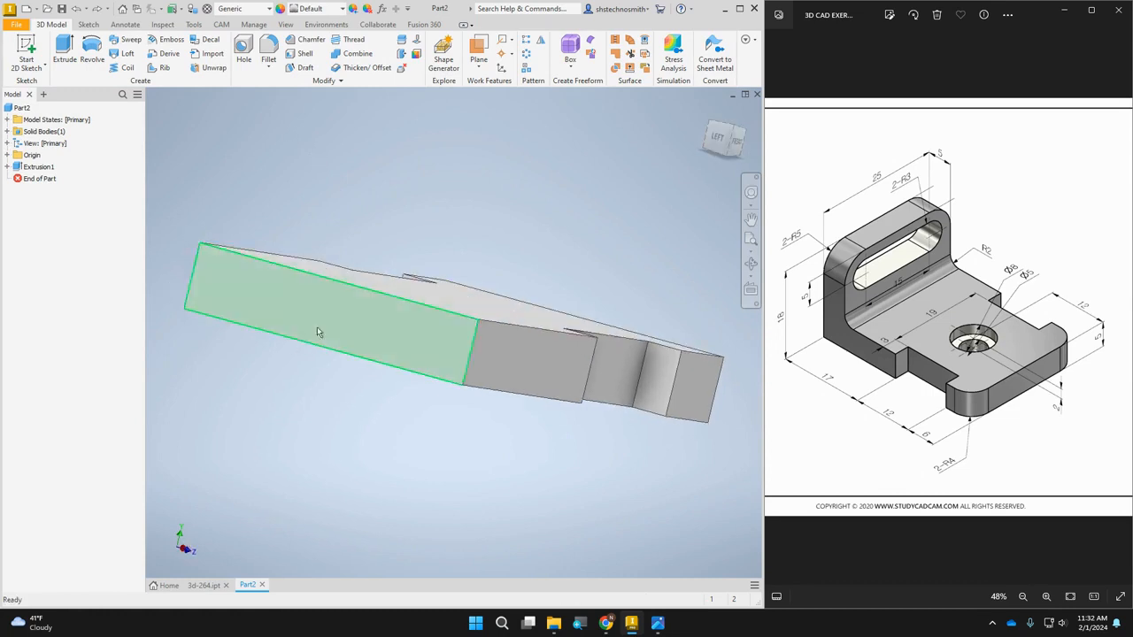
pyautogui.rightClick(359, 324)
pyautogui.click(382, 358)
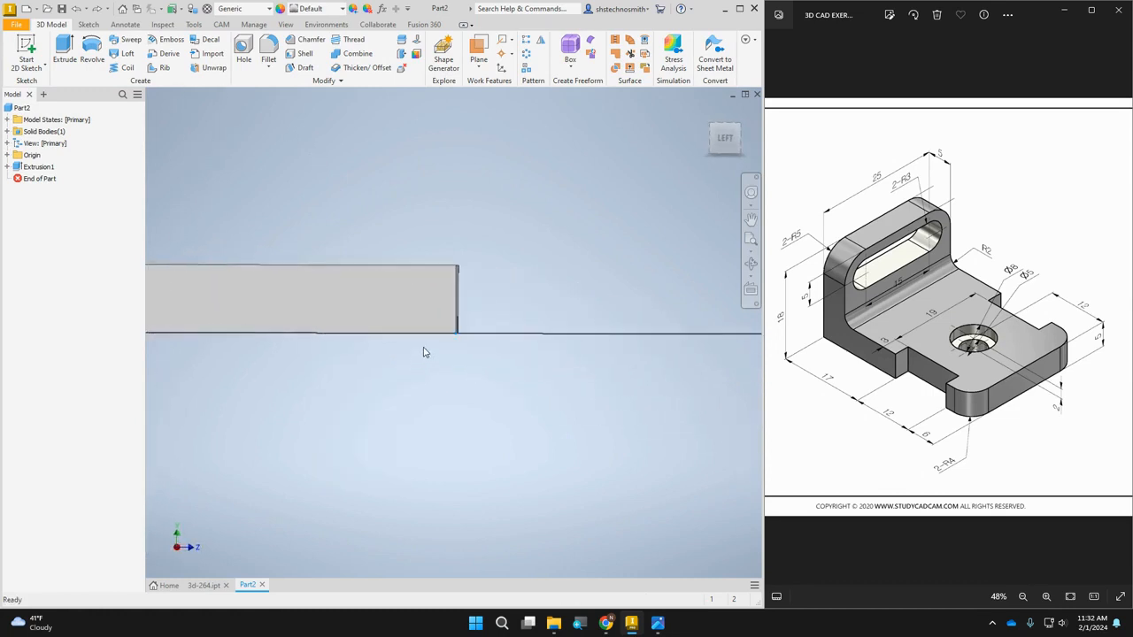
pyautogui.click(150, 59)
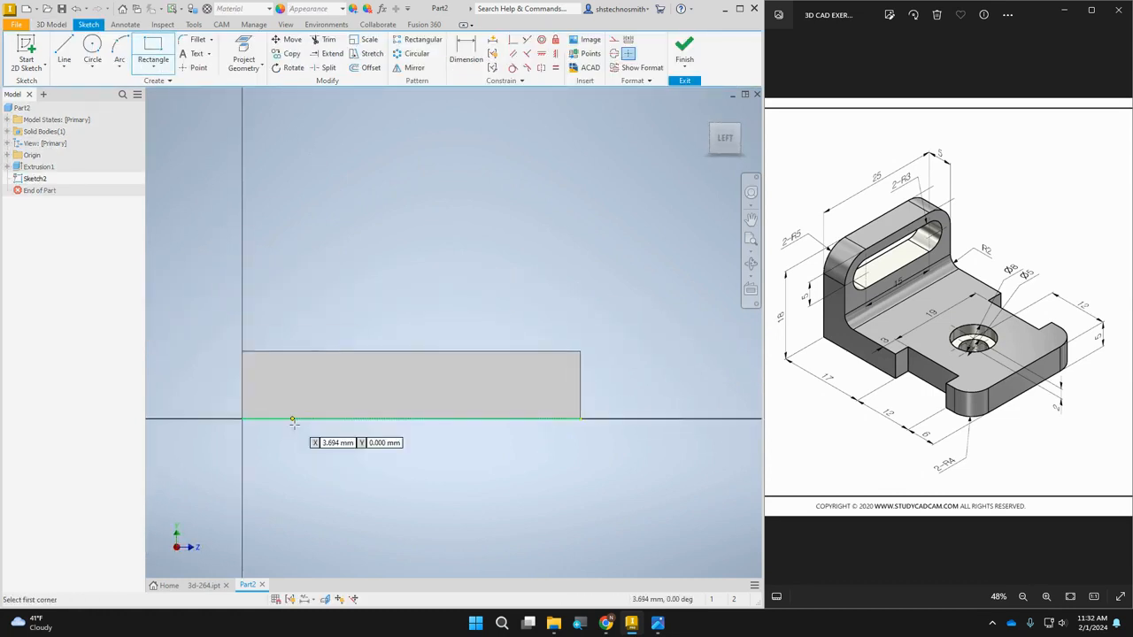
pyautogui.click(242, 417)
pyautogui.click(544, 138)
pyautogui.click(514, 39)
pyautogui.click(546, 418)
pyautogui.click(581, 418)
# Step: Dimension the end-face rectangle's height to 18 mm and finish the sketch
pyautogui.press('d')
pyautogui.click(518, 140)
pyautogui.click(528, 417)
pyautogui.click(618, 354)
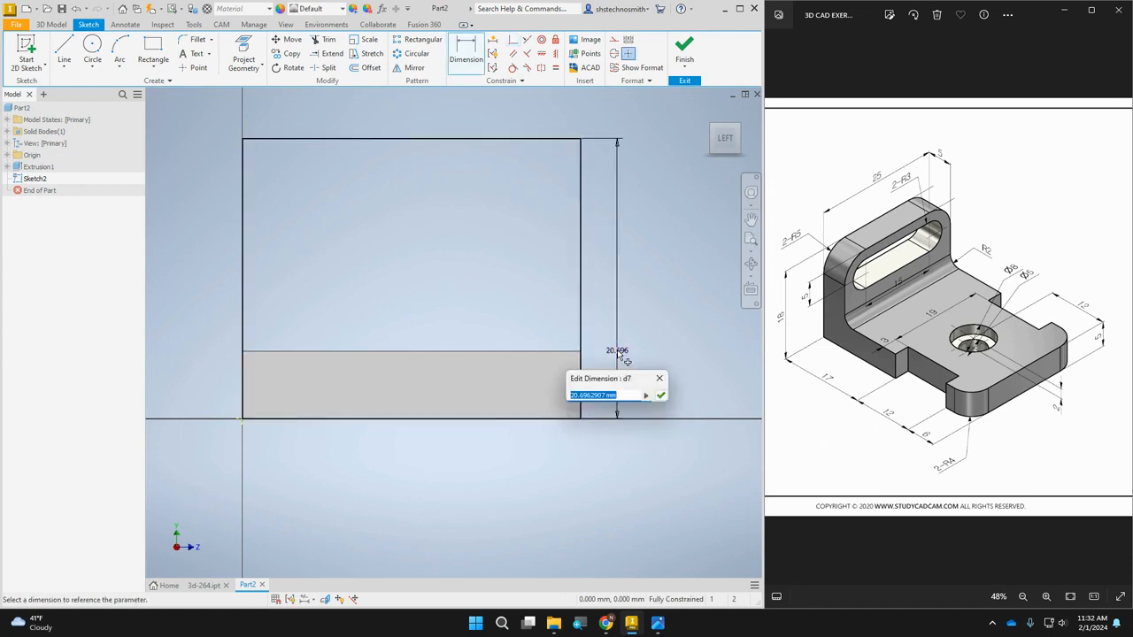
pyautogui.write('18')
pyautogui.press('Return')
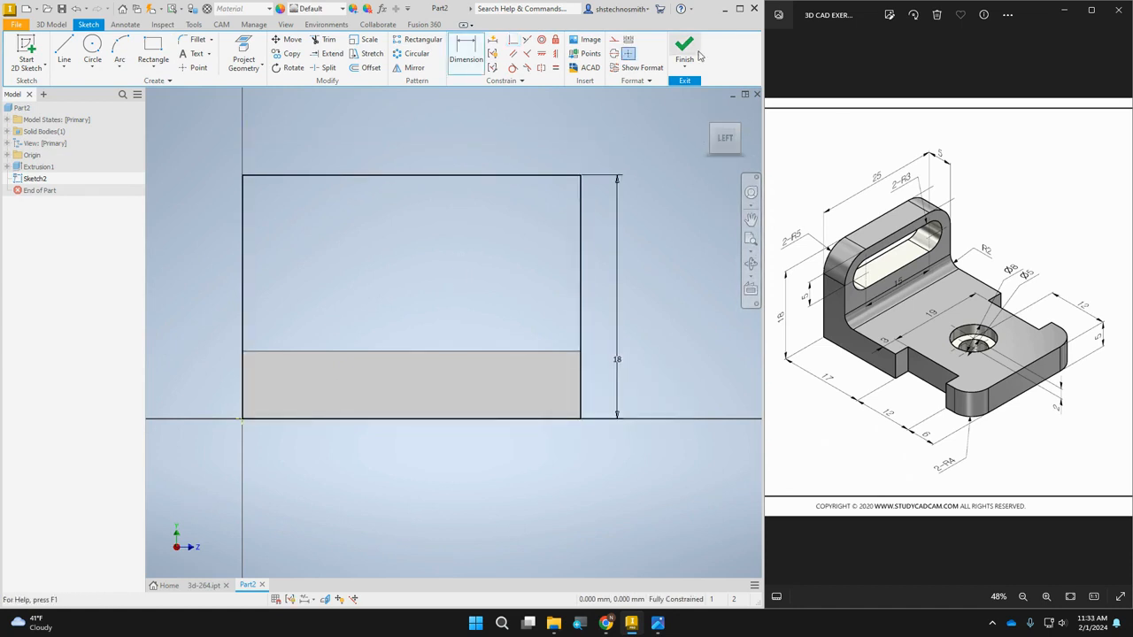
pyautogui.click(614, 347)
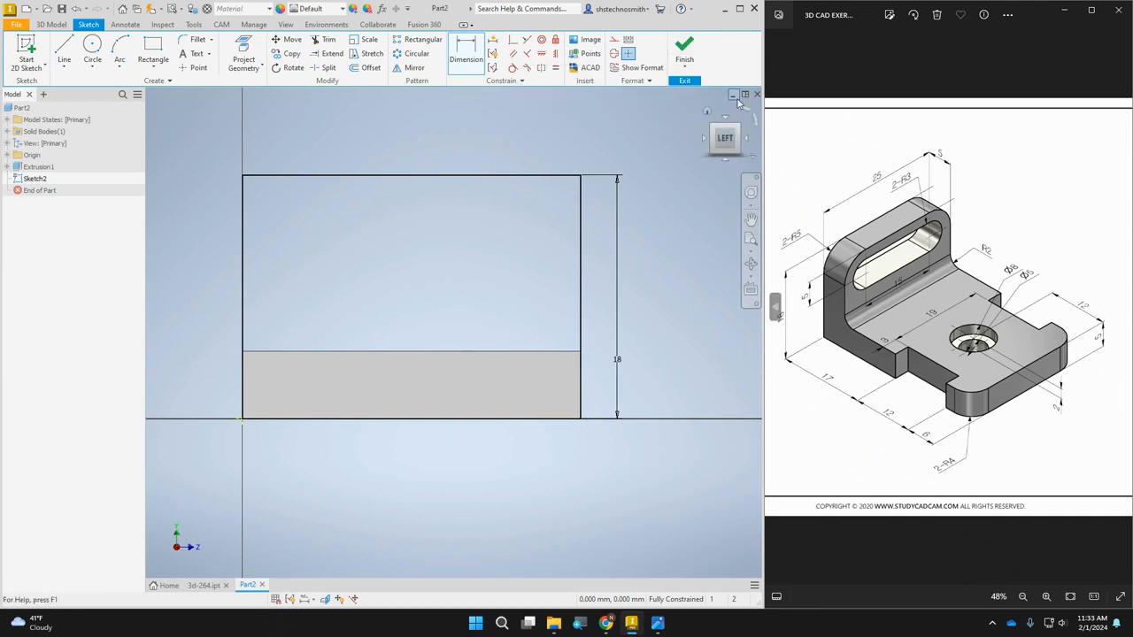
pyautogui.click(708, 126)
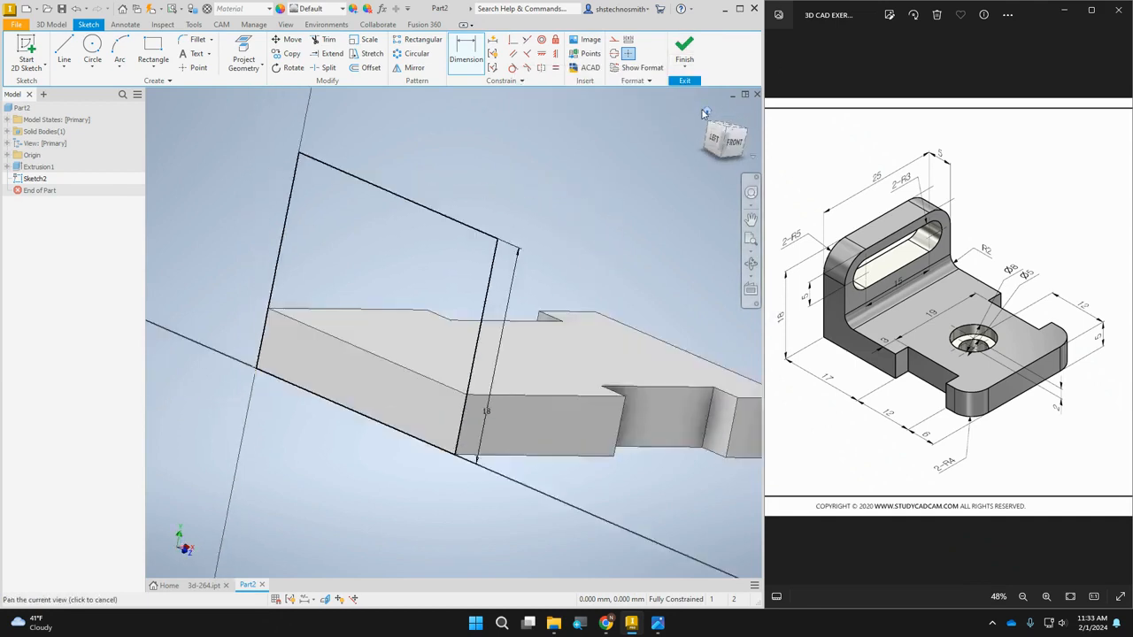
pyautogui.click(684, 48)
# Step: Extrude the end-face rectangle 5 mm inward over the plate and join it to form the upright wall
pyautogui.click(64, 60)
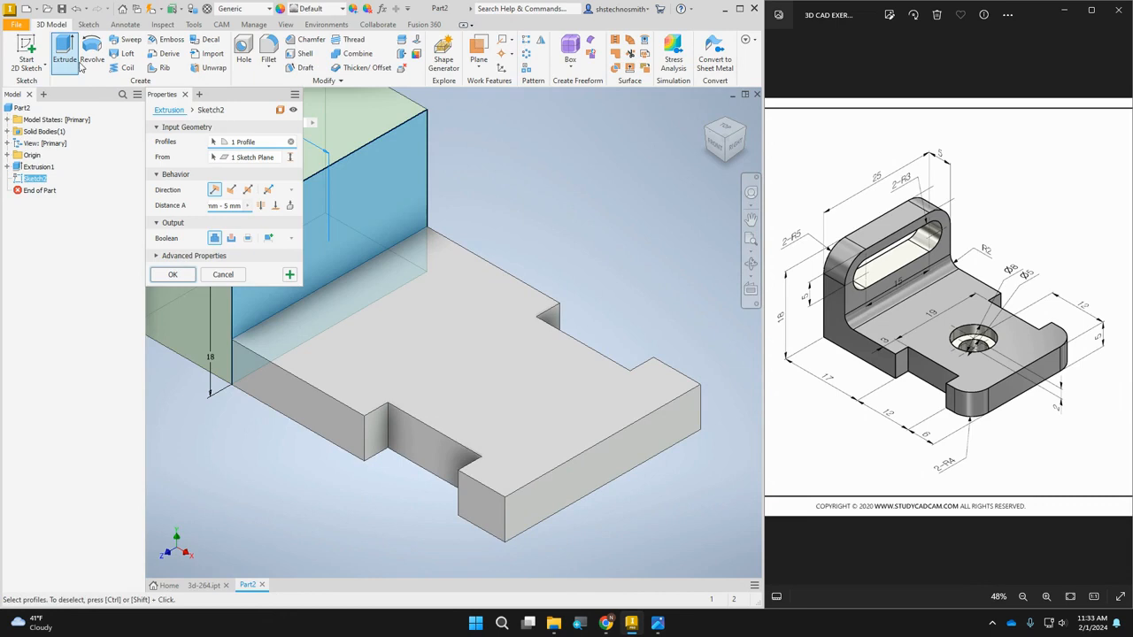
pyautogui.moveTo(509, 226); pyautogui.dragTo(633, 245, button='middle')
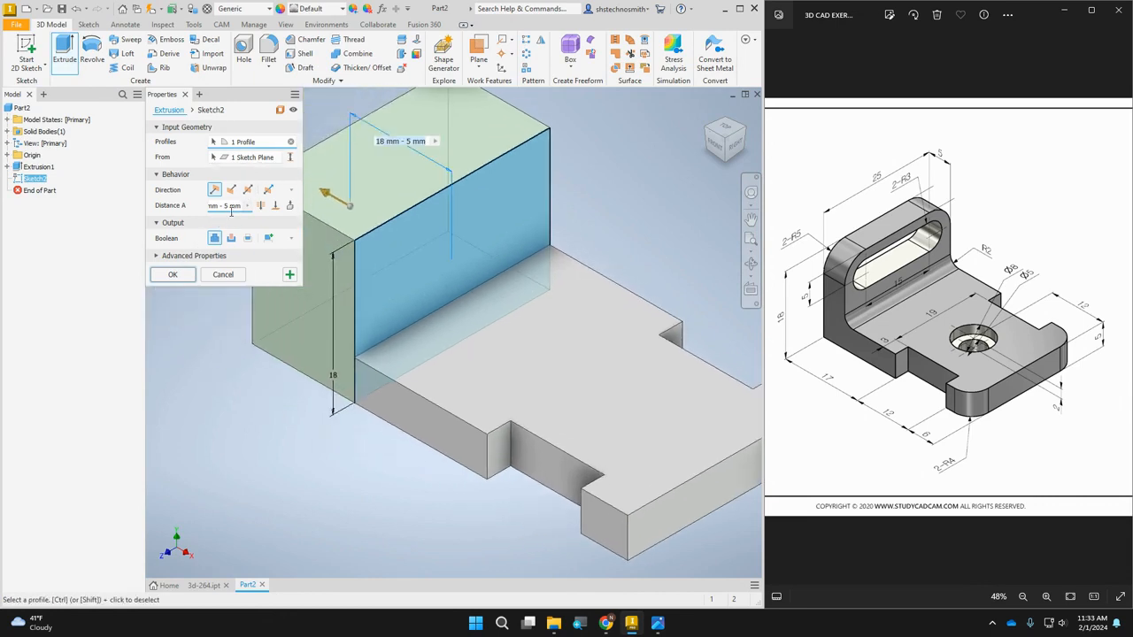
pyautogui.click(227, 208)
pyautogui.moveTo(210, 206); pyautogui.dragTo(252, 205)
pyautogui.write('5')
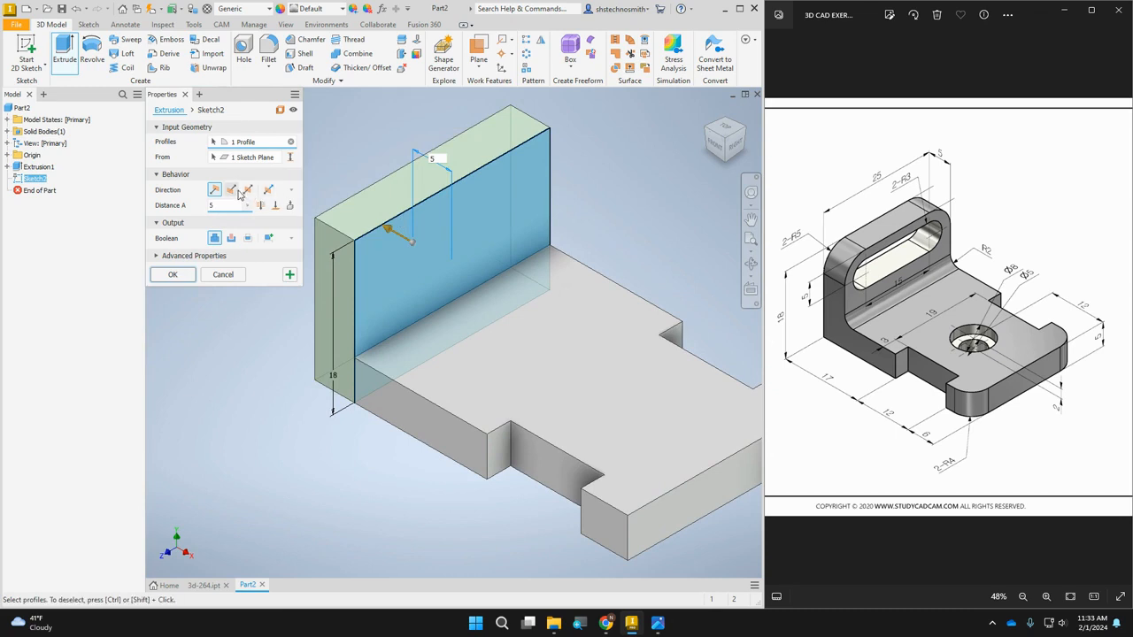
pyautogui.click(235, 192)
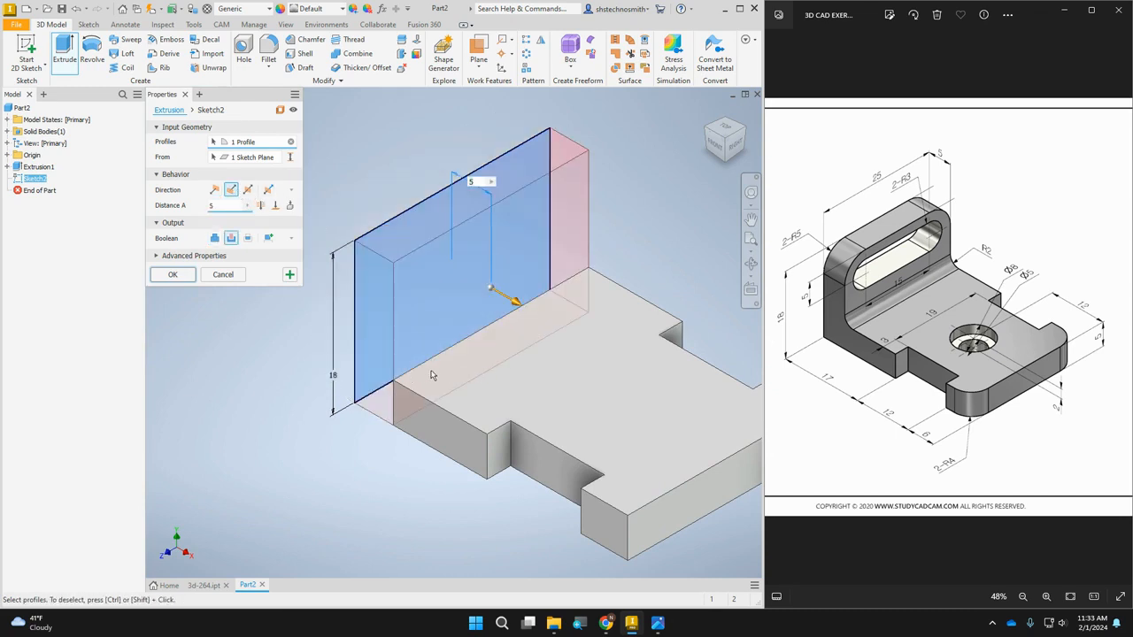
pyautogui.click(215, 239)
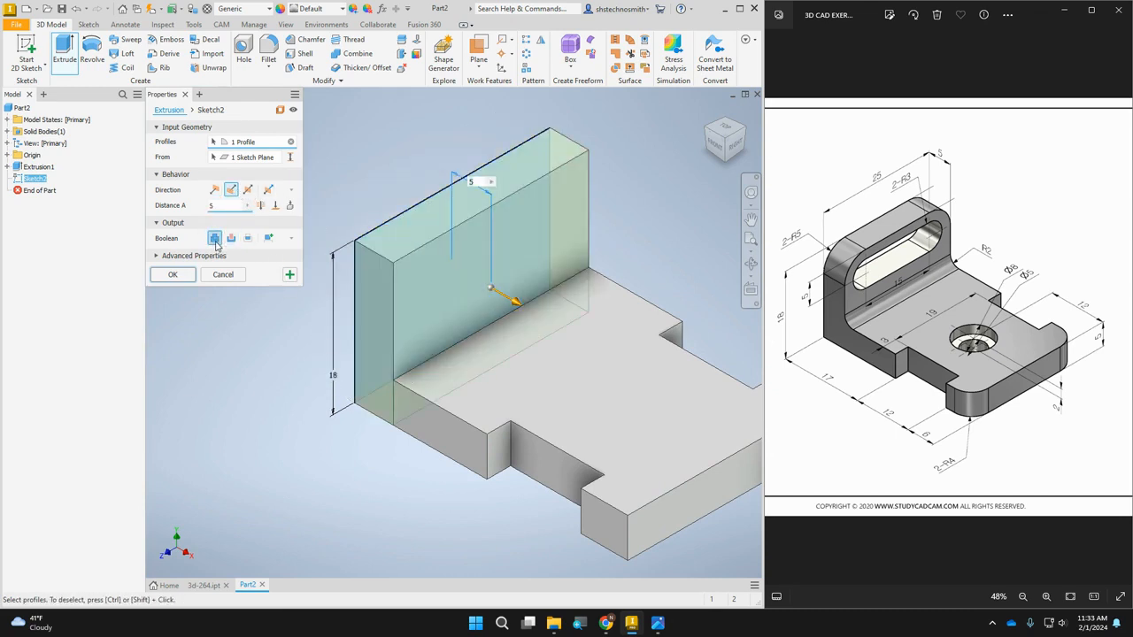
pyautogui.click(175, 275)
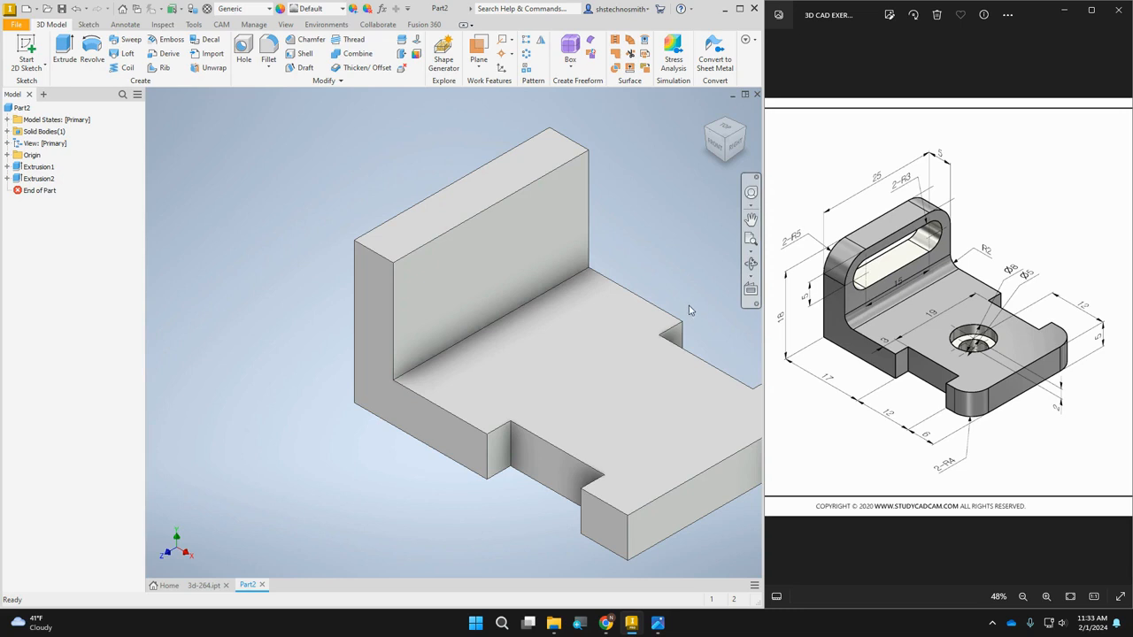
# Step: Sketch a horizontal center-to-center slot on the upright wall's inner face, about 13.5 mm between centers and 4.7 mm wide, near its upper edge
pyautogui.click(750, 219)
pyautogui.moveTo(651, 191); pyautogui.dragTo(484, 165)
pyautogui.press('Escape')
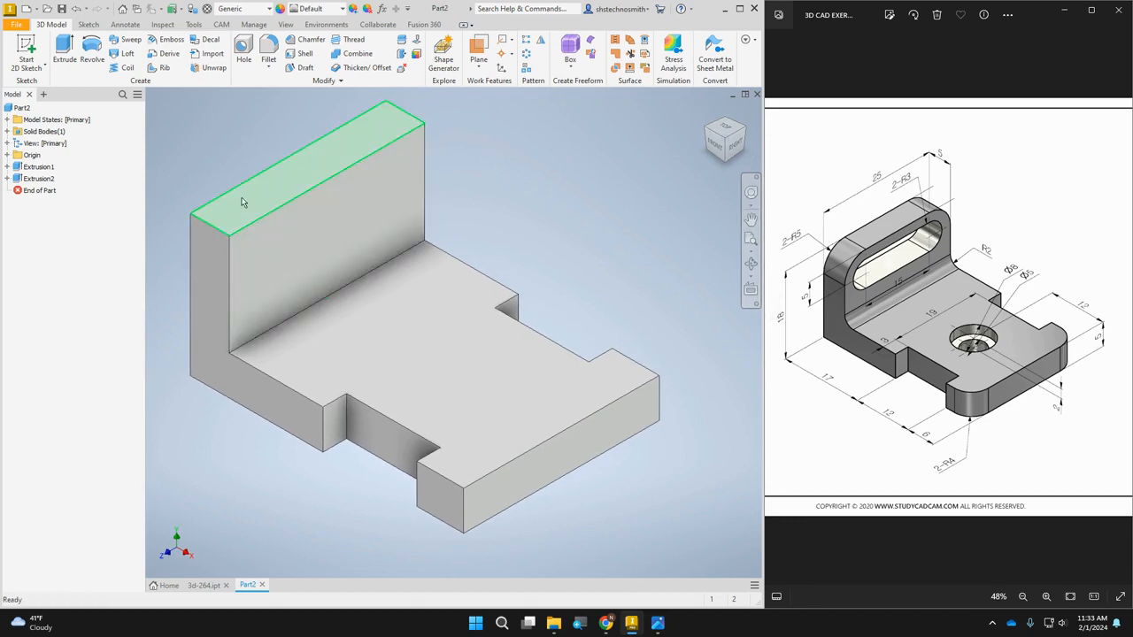
pyautogui.rightClick(351, 241)
pyautogui.click(356, 272)
pyautogui.moveTo(550, 261); pyautogui.dragTo(364, 332, button='middle')
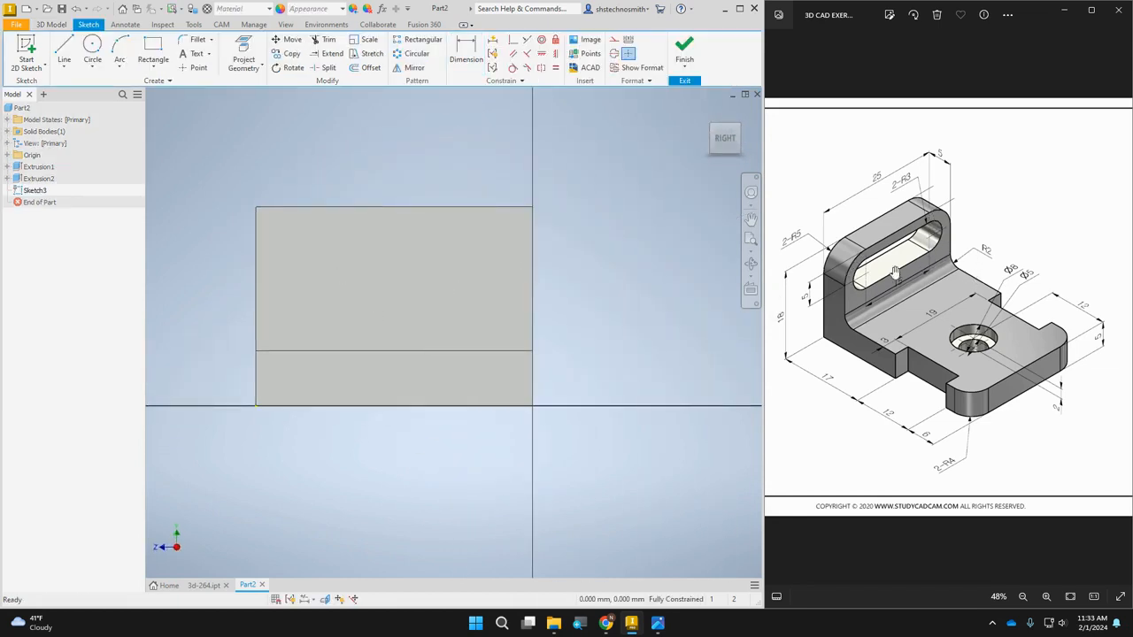
pyautogui.click(153, 68)
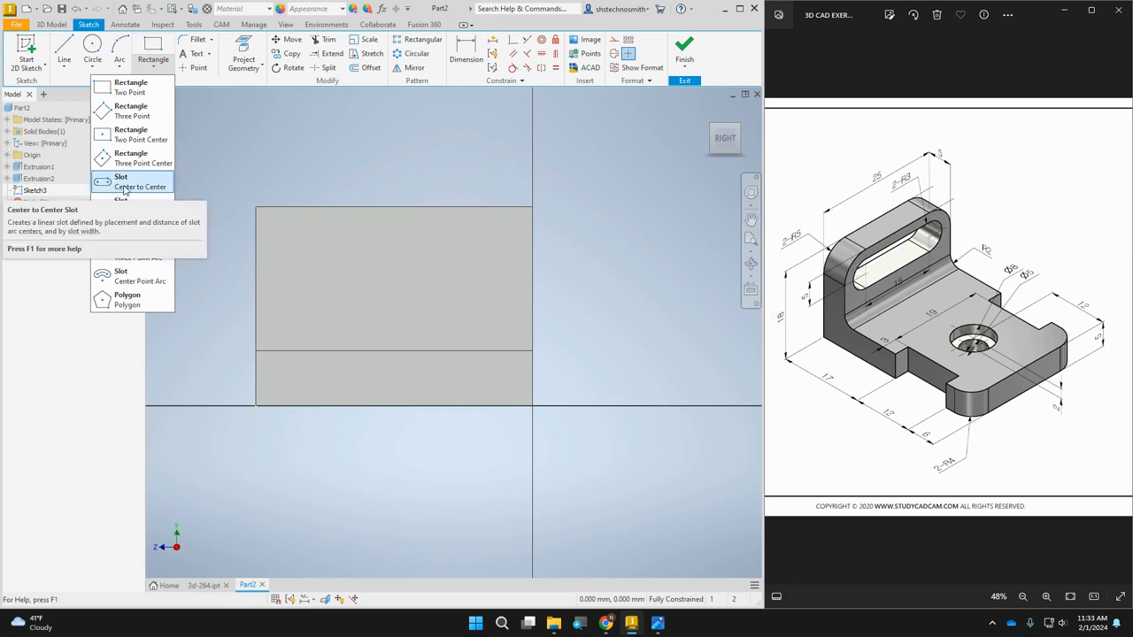
pyautogui.click(125, 189)
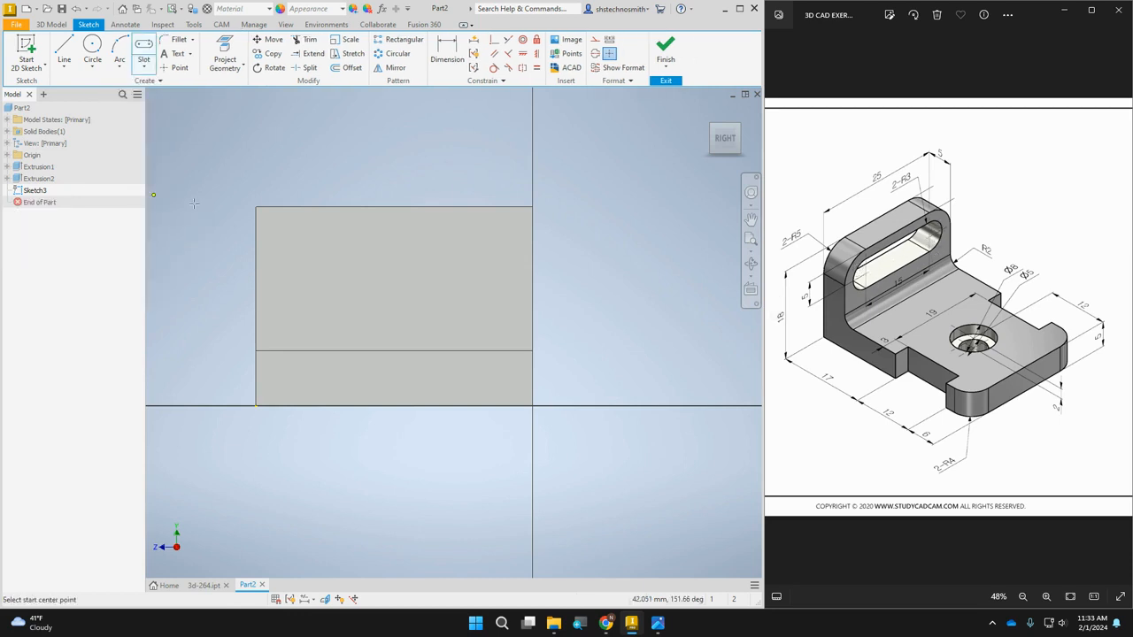
pyautogui.click(313, 247)
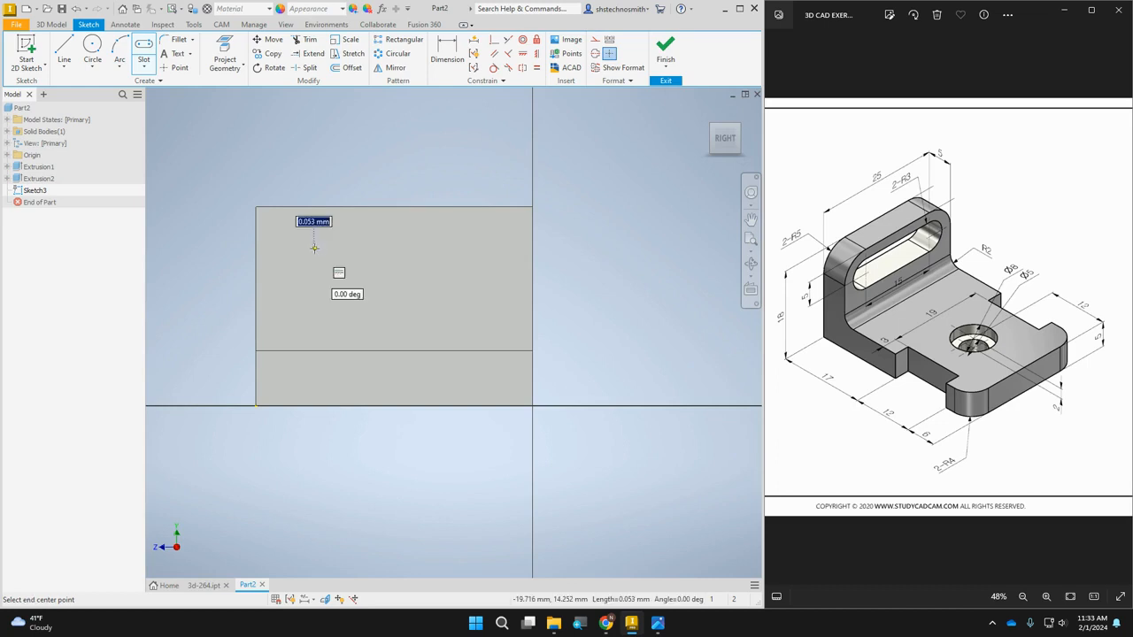
pyautogui.click(463, 247)
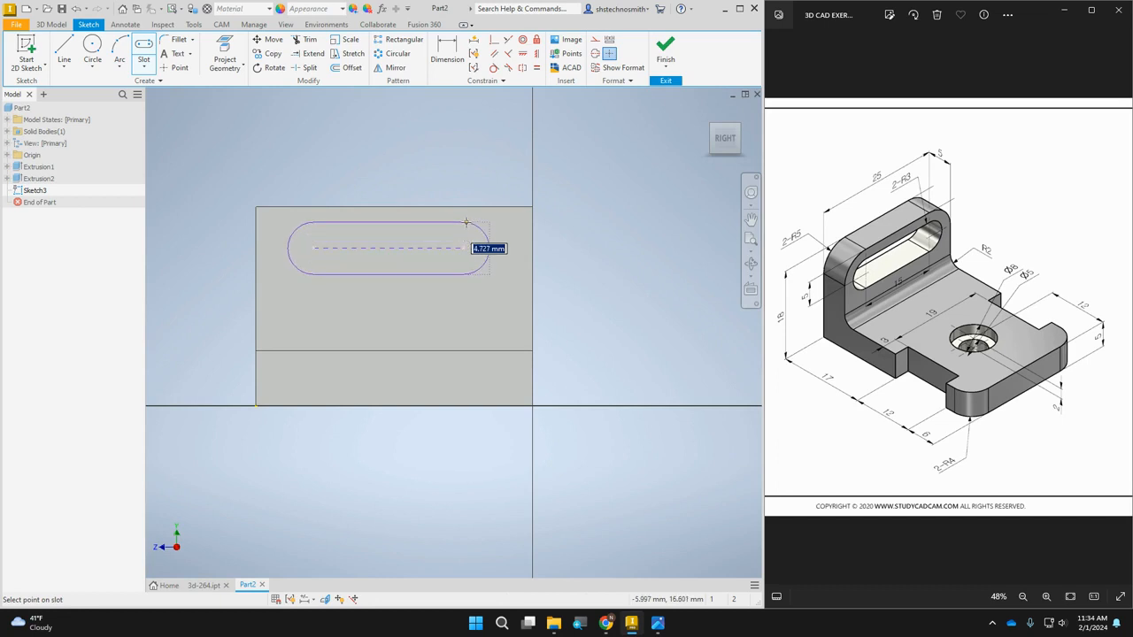
pyautogui.click(466, 223)
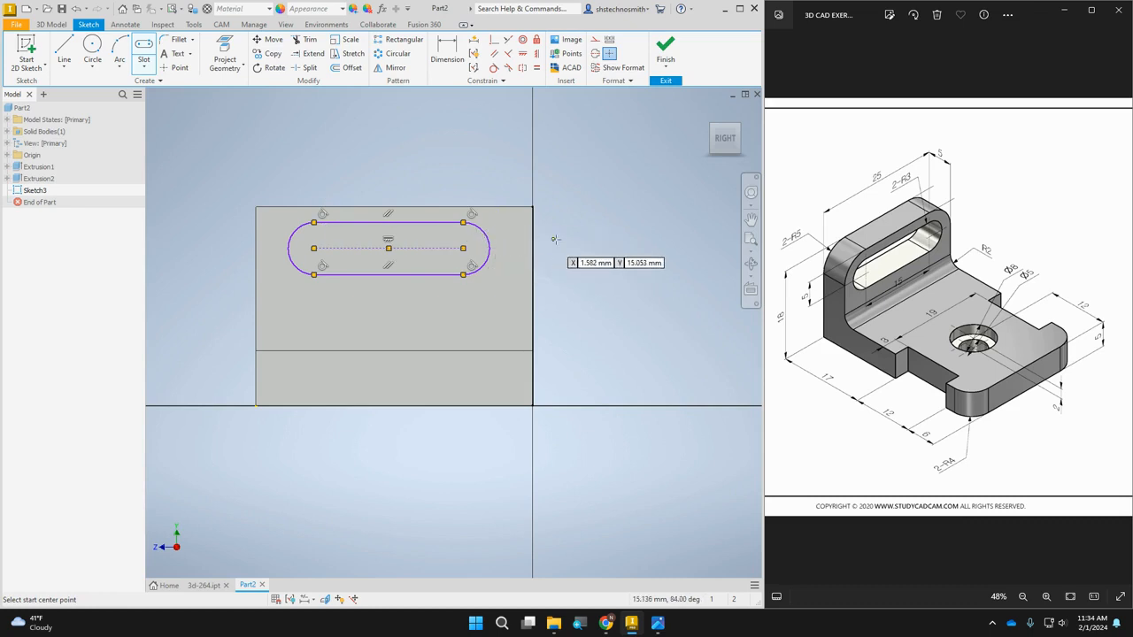
# Step: Dimension the slot's center-to-center length to 15 mm
pyautogui.click(447, 53)
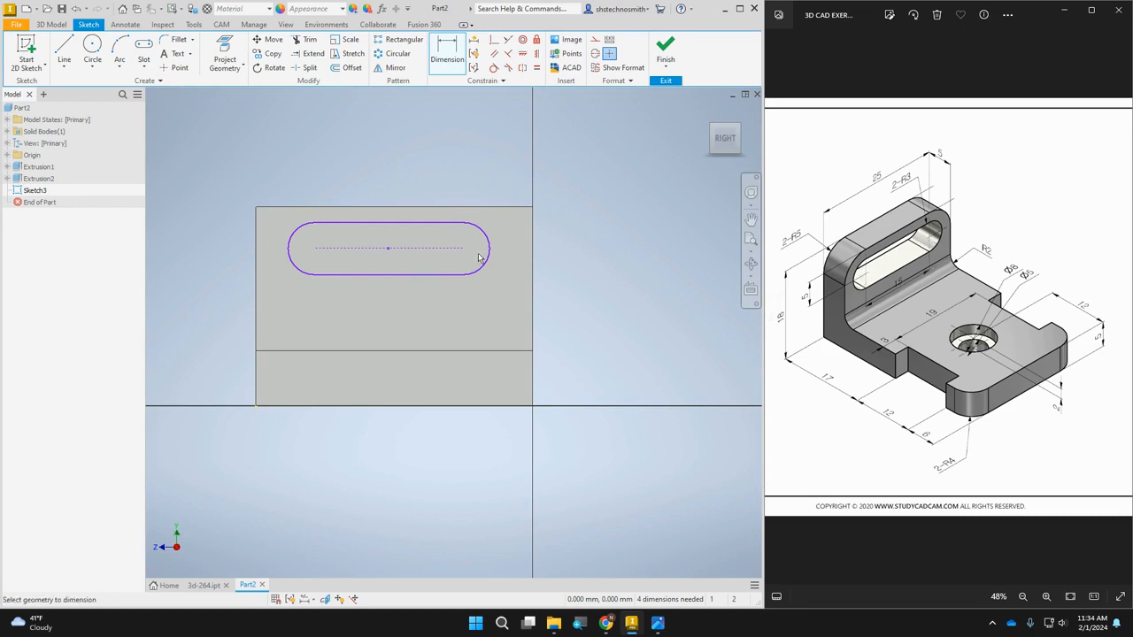
pyautogui.click(420, 251)
pyautogui.click(422, 305)
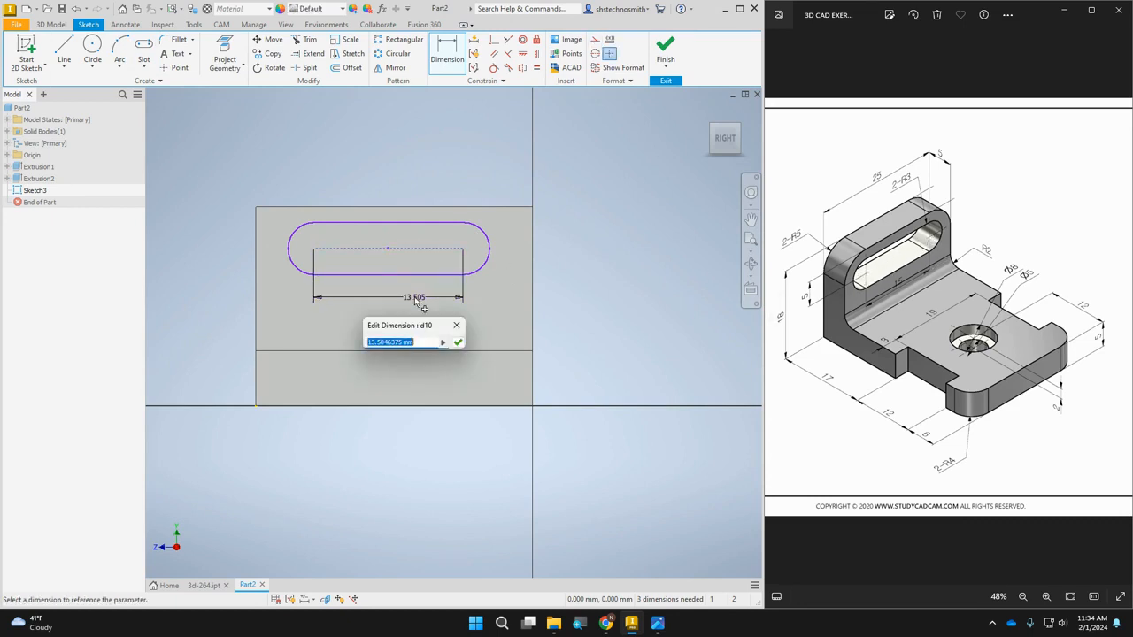
pyautogui.write('15')
pyautogui.press('Return')
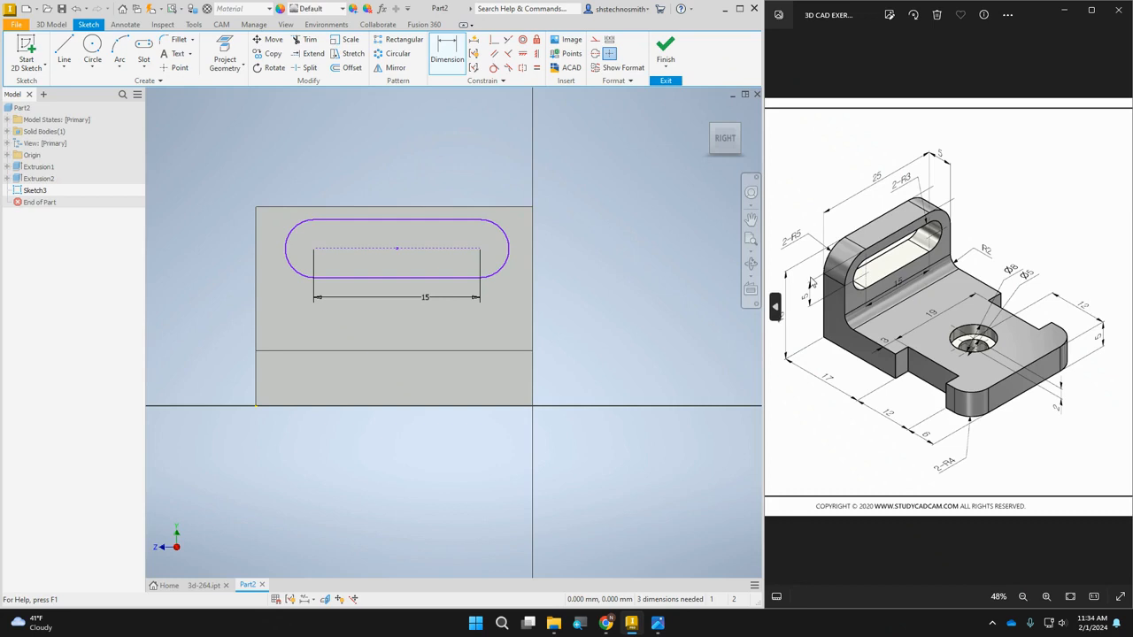
# Step: Dimension the slot's centerline 5 mm below the wall's upper edge
pyautogui.click(419, 249)
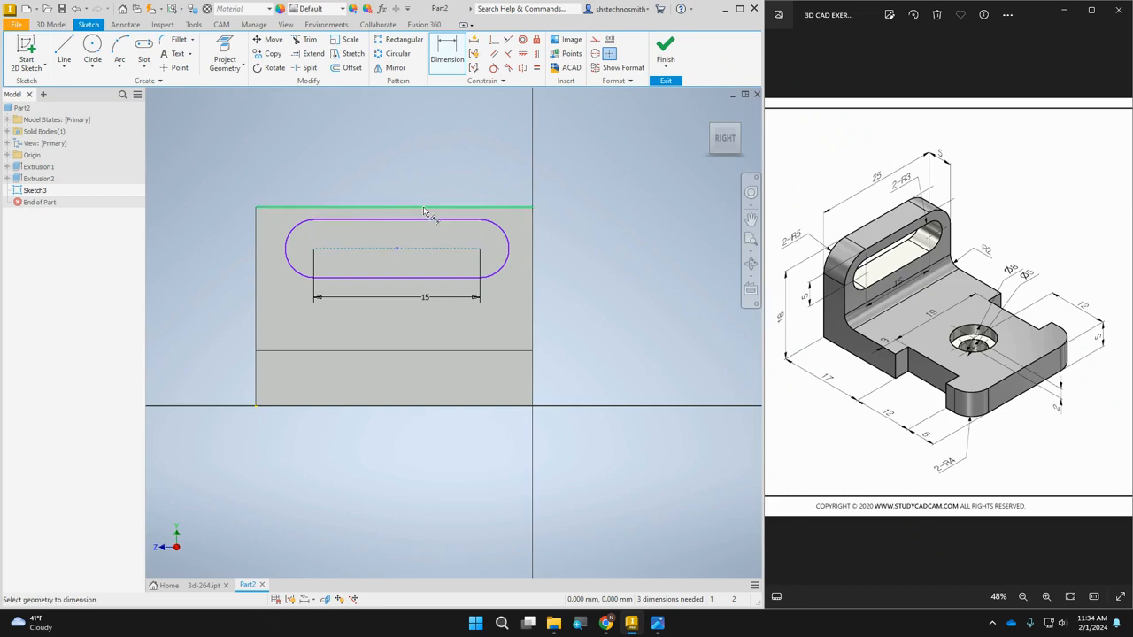
pyautogui.click(425, 207)
pyautogui.click(229, 224)
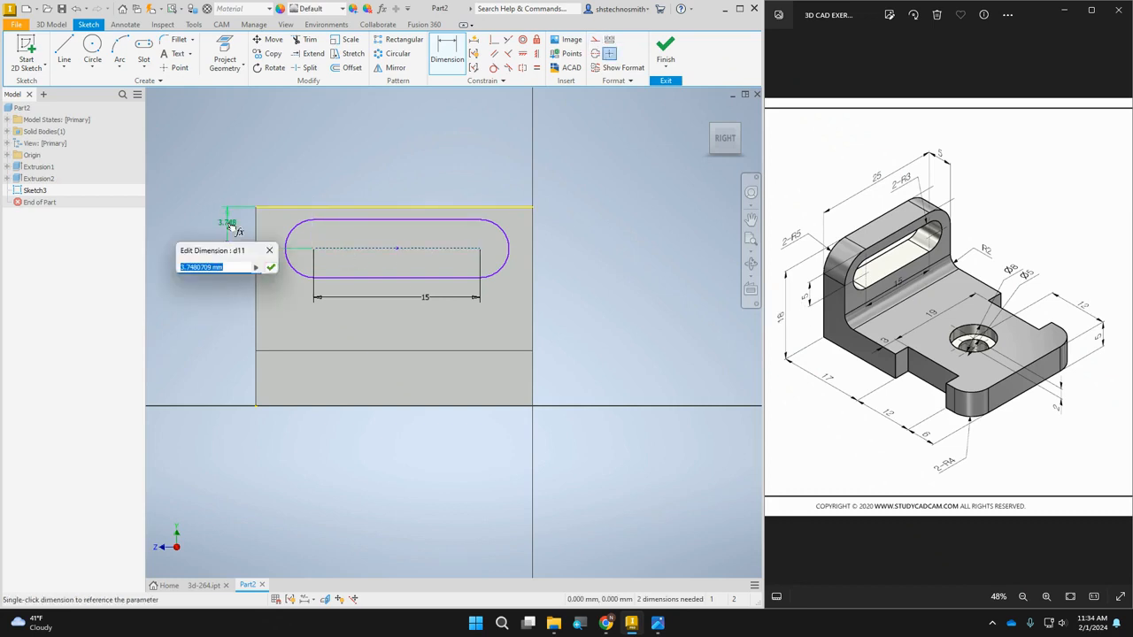
pyautogui.write('5')
pyautogui.press('Return')
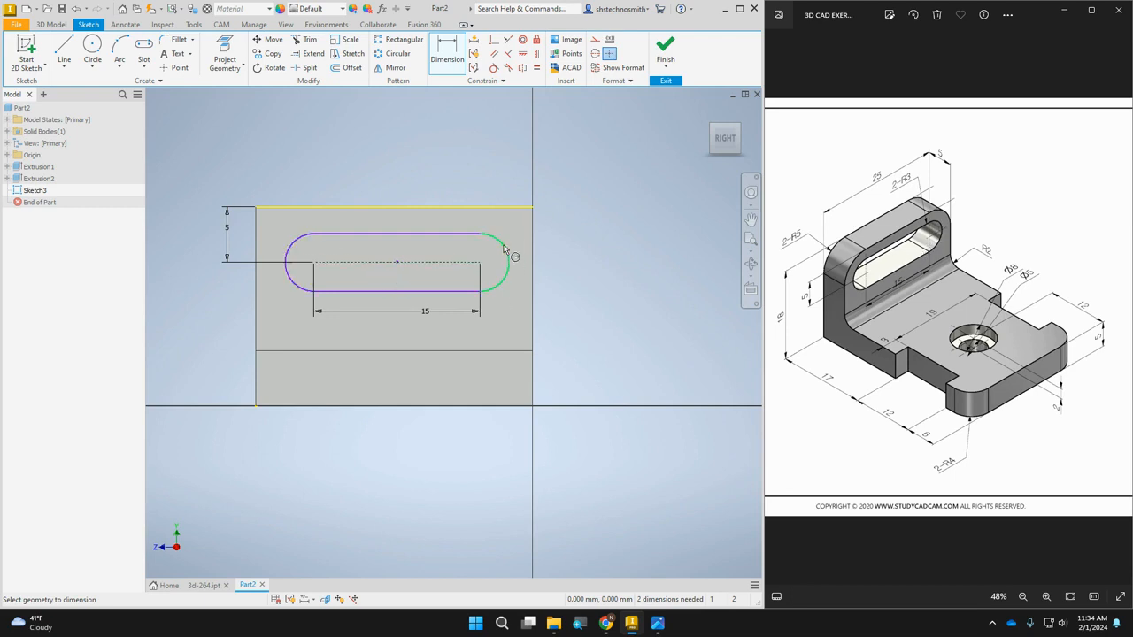
# Step: Dimension the radius of the slot's rounded end to 3 mm
pyautogui.click(294, 238)
pyautogui.click(278, 183)
pyautogui.write('3')
pyautogui.press('Return')
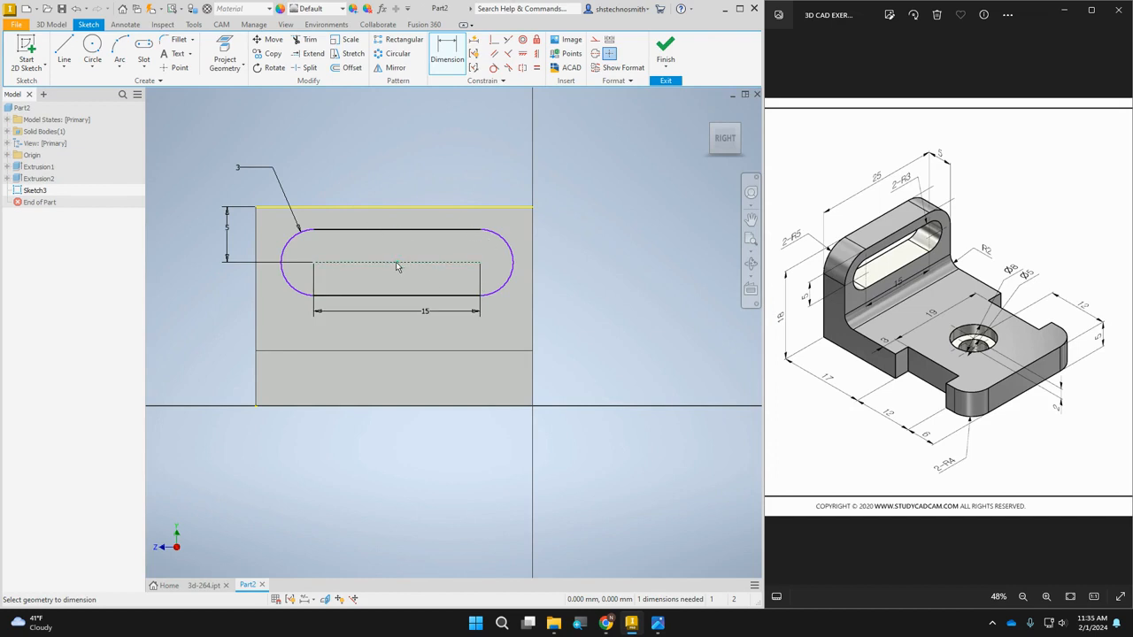
# Step: Constrain the slot's center vertically to the midpoint of the wall's upper edge and finish the sketch
pyautogui.click(536, 55)
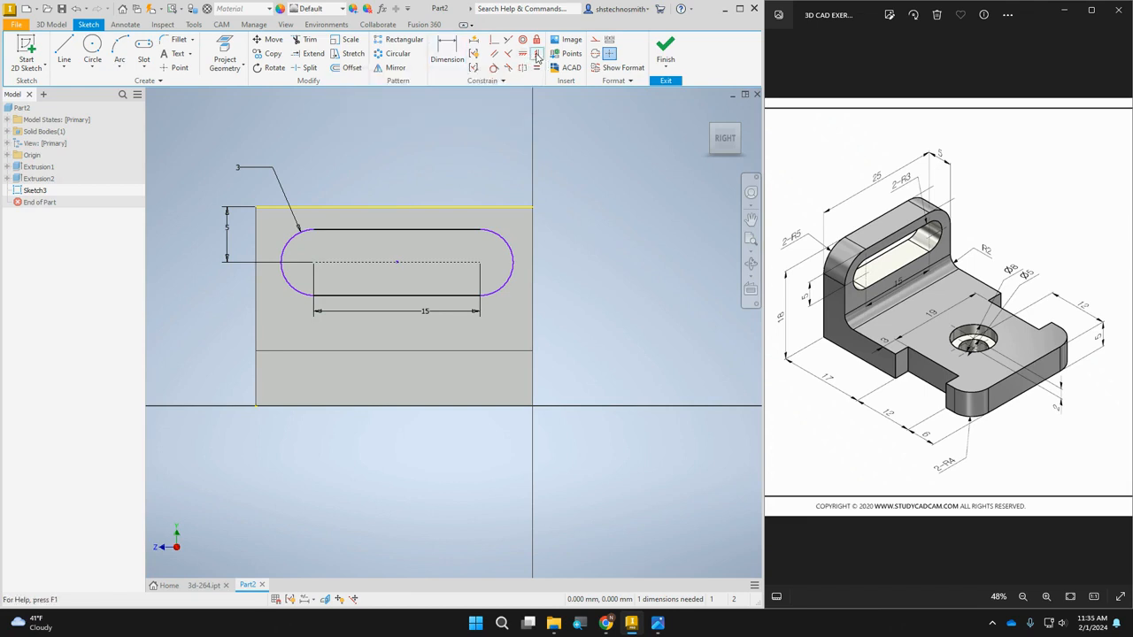
pyautogui.click(394, 209)
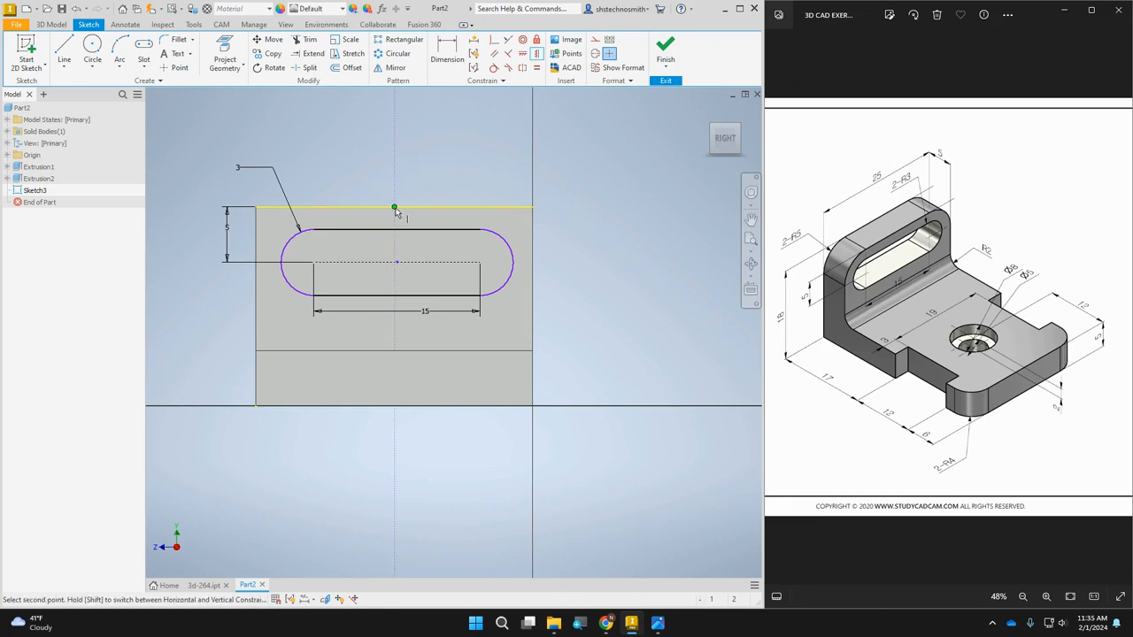
pyautogui.click(398, 266)
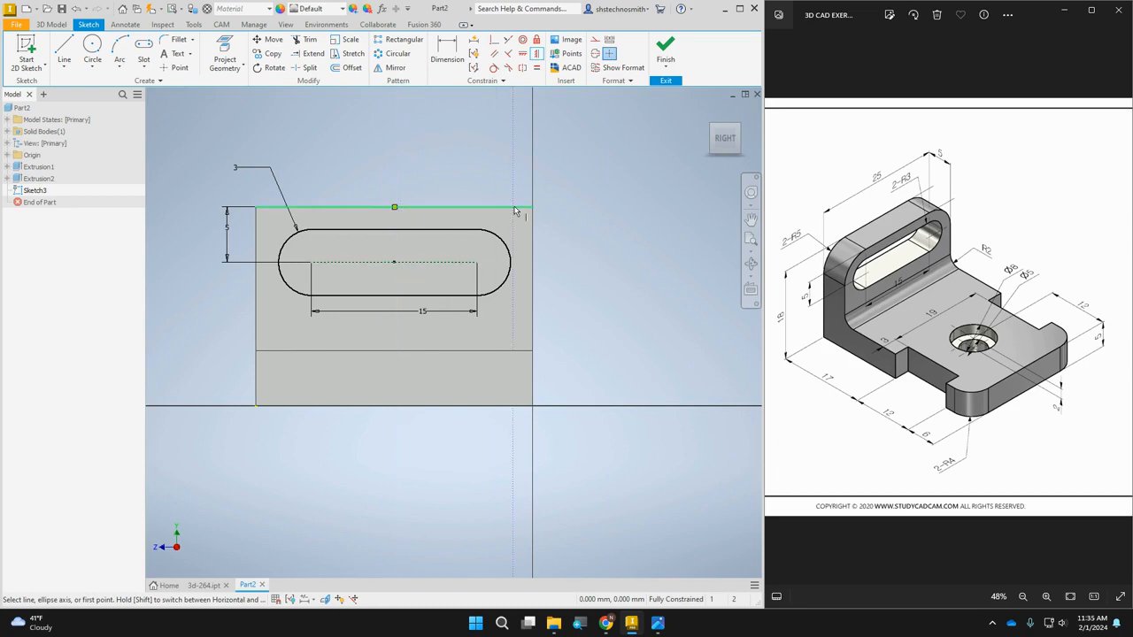
pyautogui.click(666, 49)
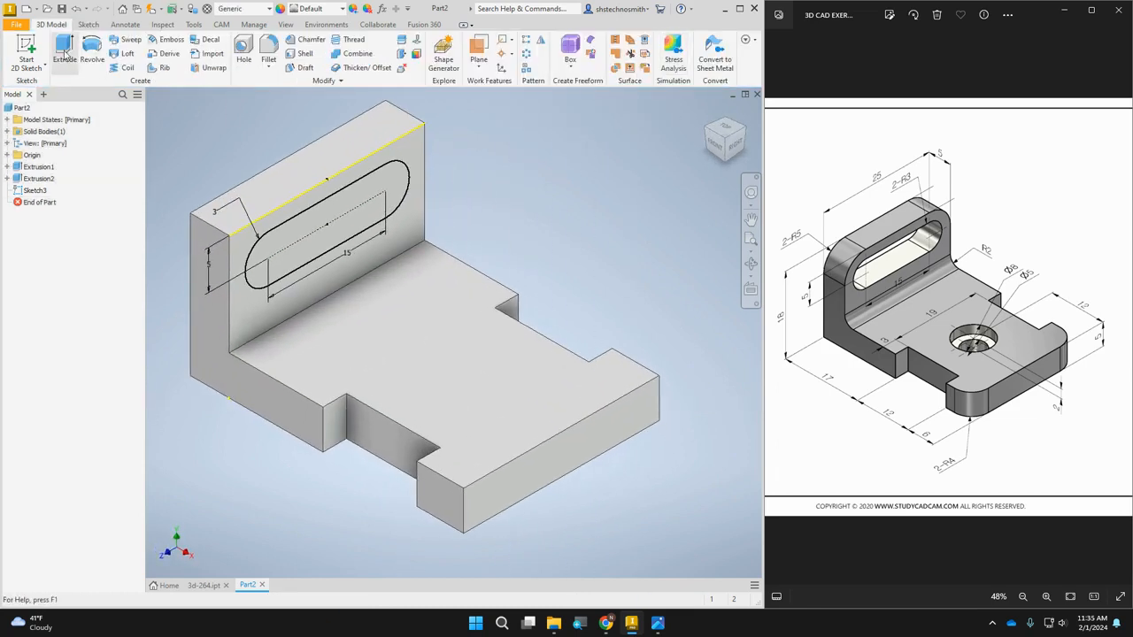
# Step: Extrude the slot profile as a cut through all of the upright wall
pyautogui.click(64, 51)
pyautogui.click(230, 239)
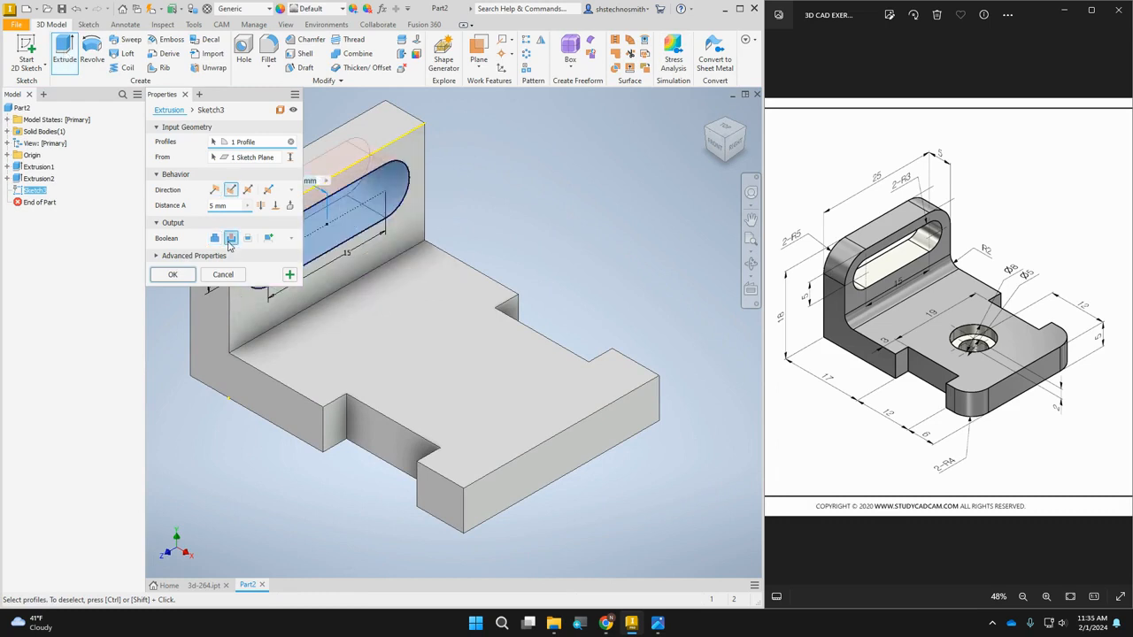
pyautogui.click(260, 207)
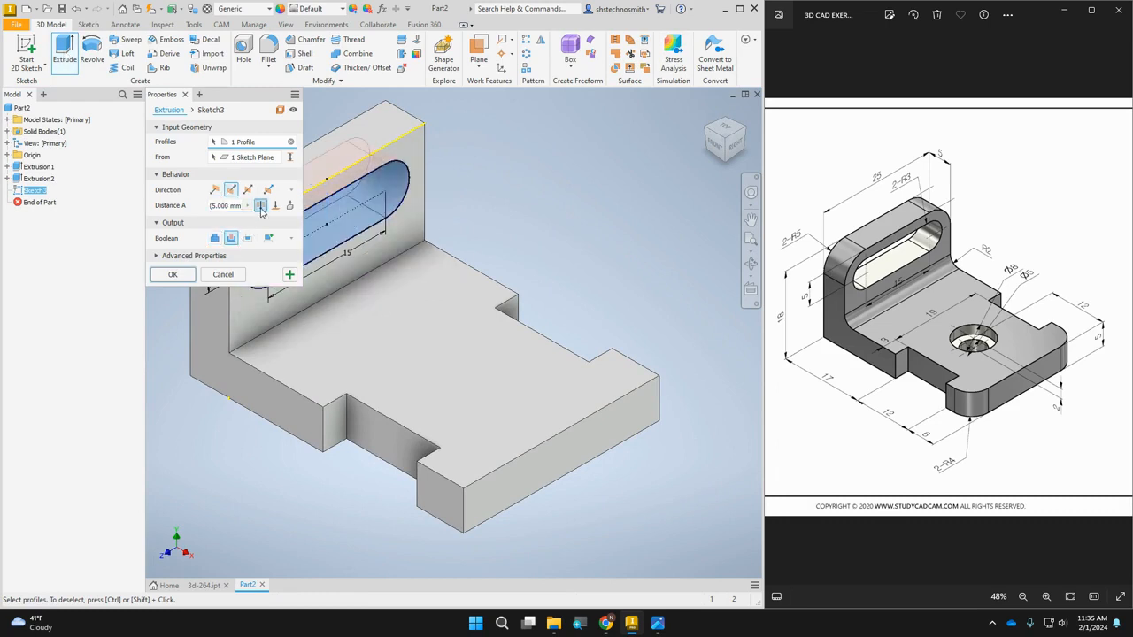
pyautogui.click(172, 275)
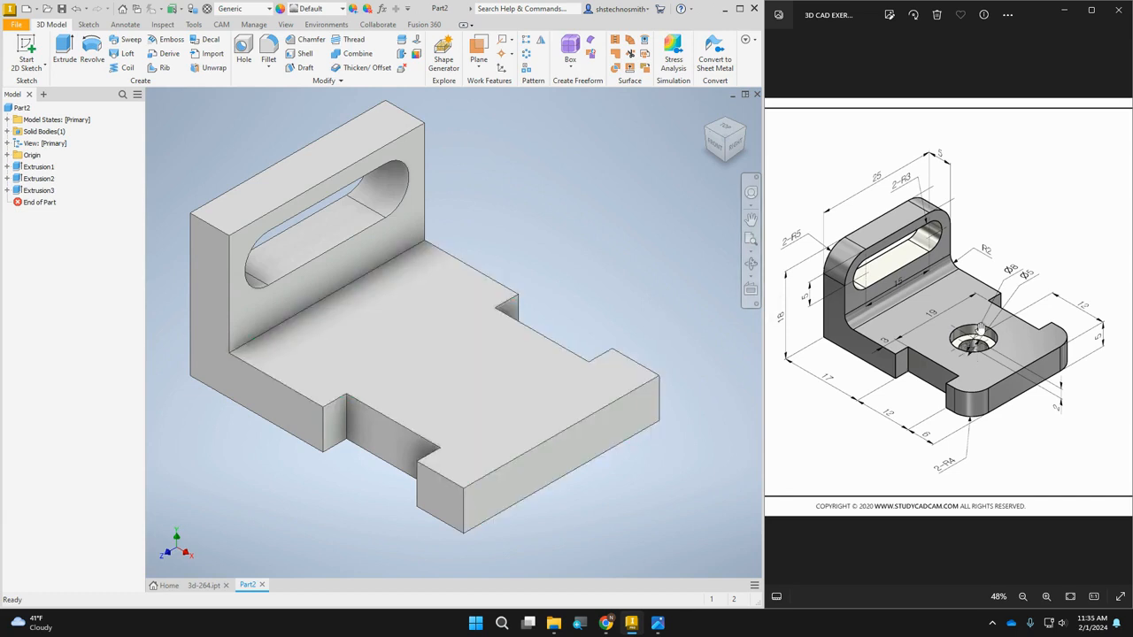
# Step: Start a sketch on the base plate's upper face and place a center point between the notches, about 12.6 mm from the free end
pyautogui.rightClick(433, 366)
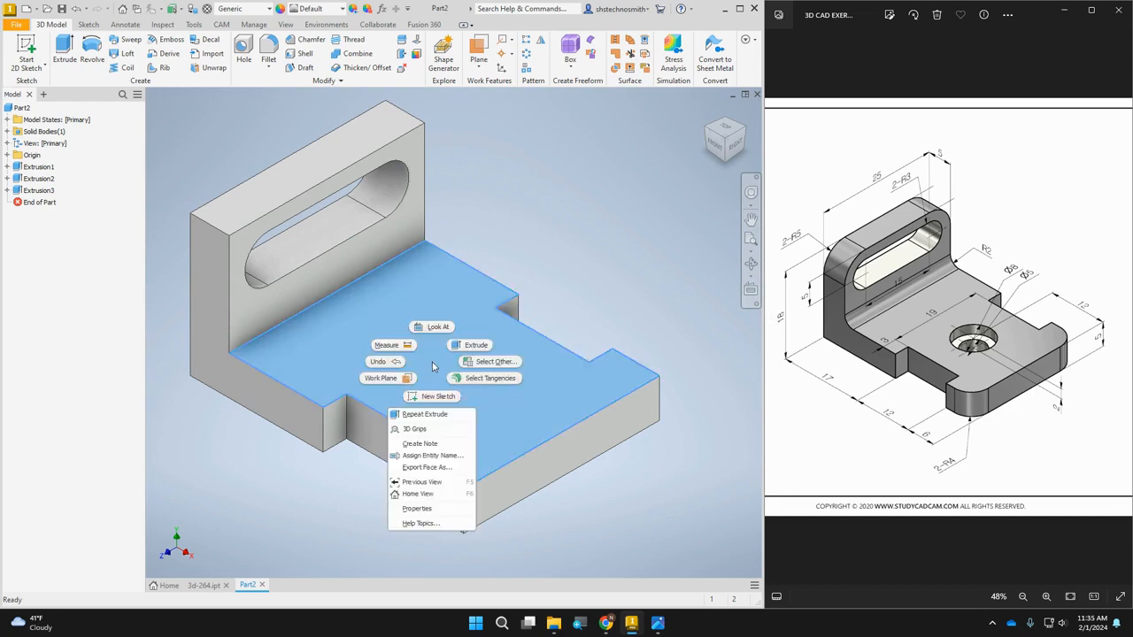
pyautogui.click(439, 395)
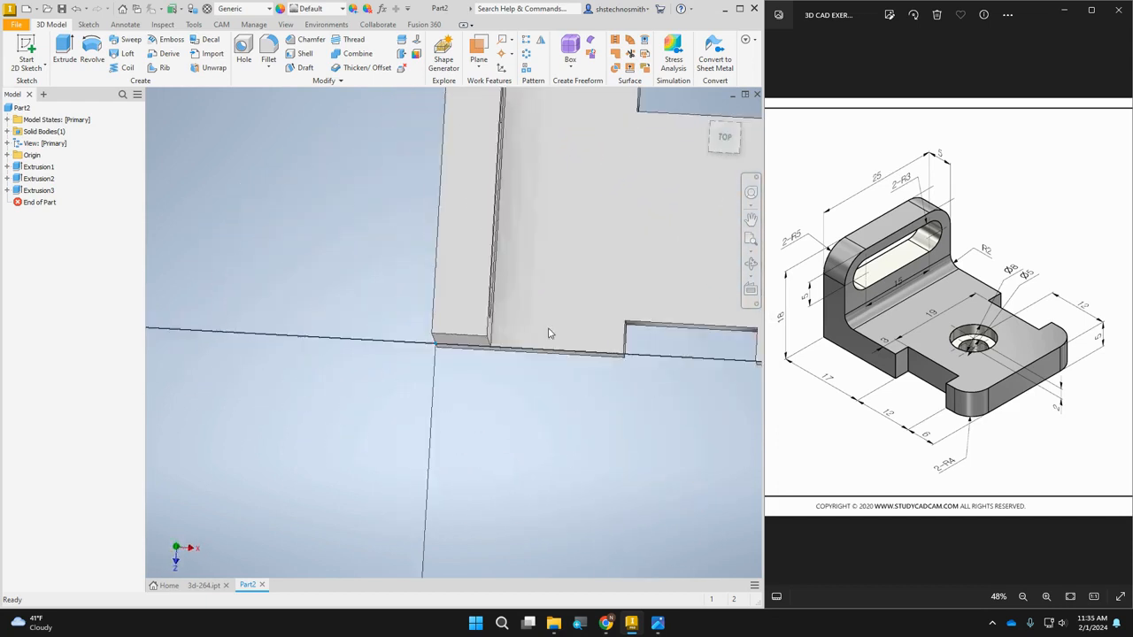
pyautogui.moveTo(554, 272); pyautogui.dragTo(436, 328, button='middle')
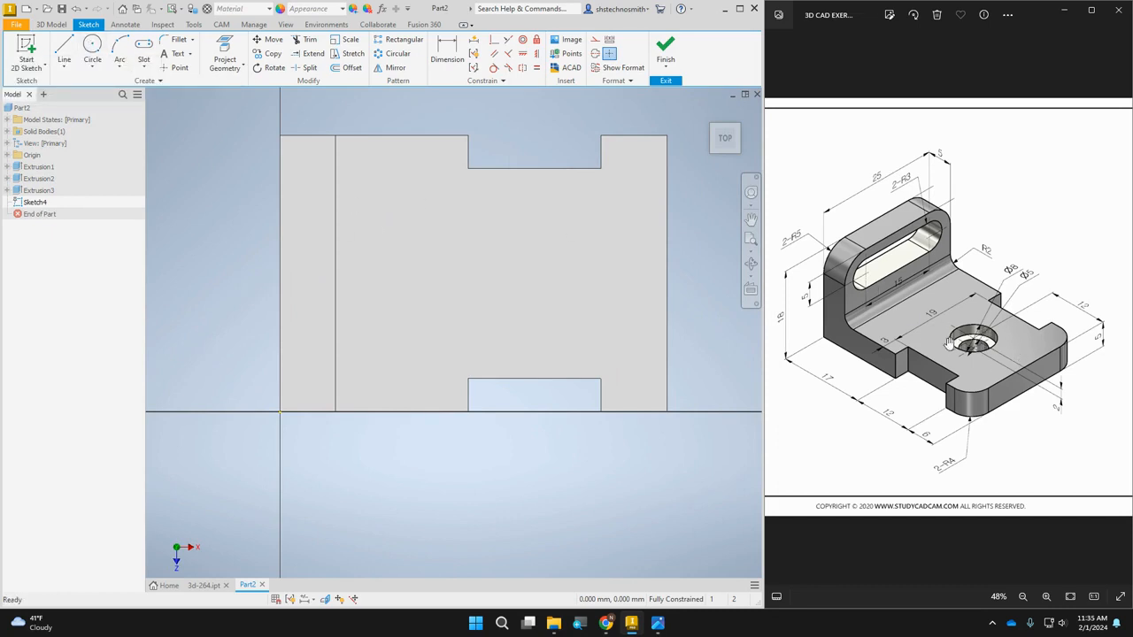
pyautogui.click(177, 71)
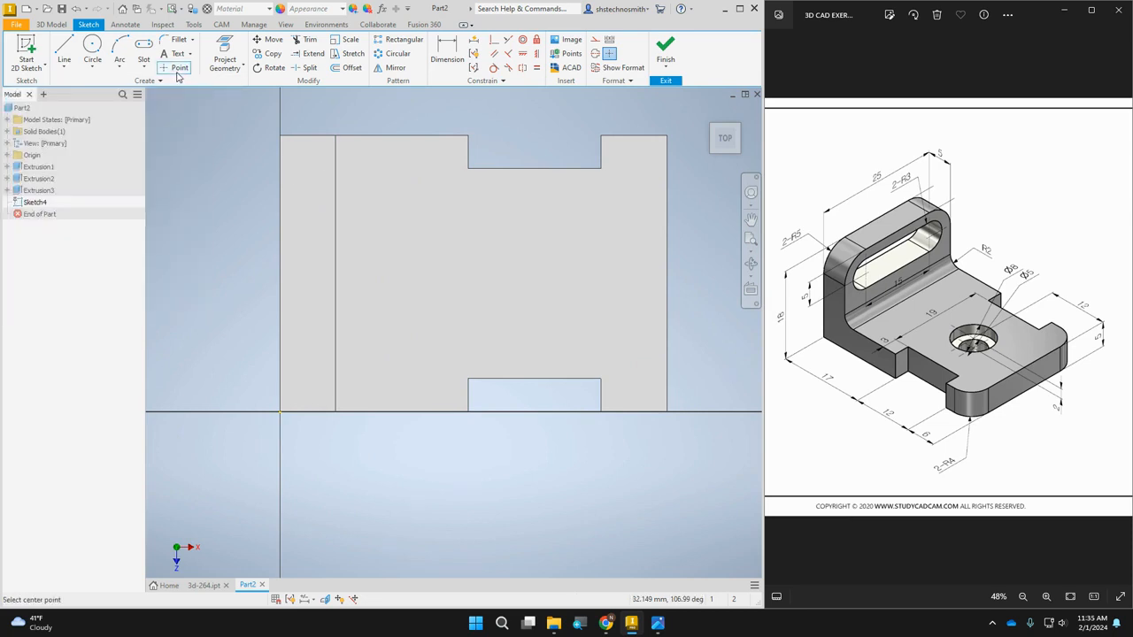
pyautogui.click(527, 275)
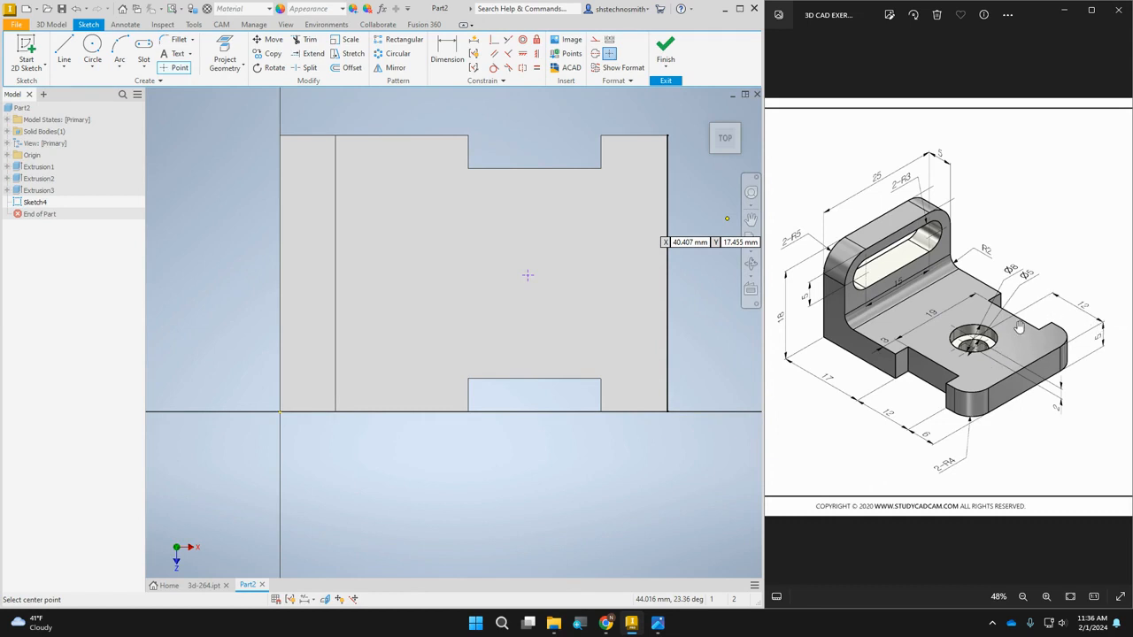
# Step: Dimension the center point 12 mm from the plate's free end edge
pyautogui.click(447, 51)
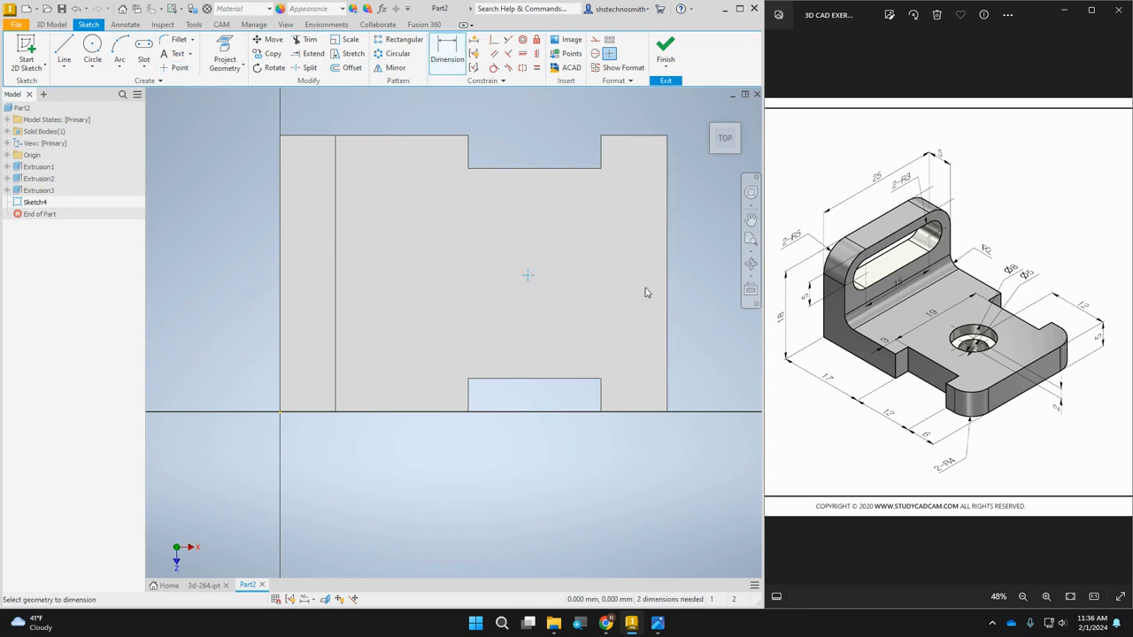
pyautogui.click(668, 295)
pyautogui.click(527, 275)
pyautogui.click(619, 228)
pyautogui.write('1')
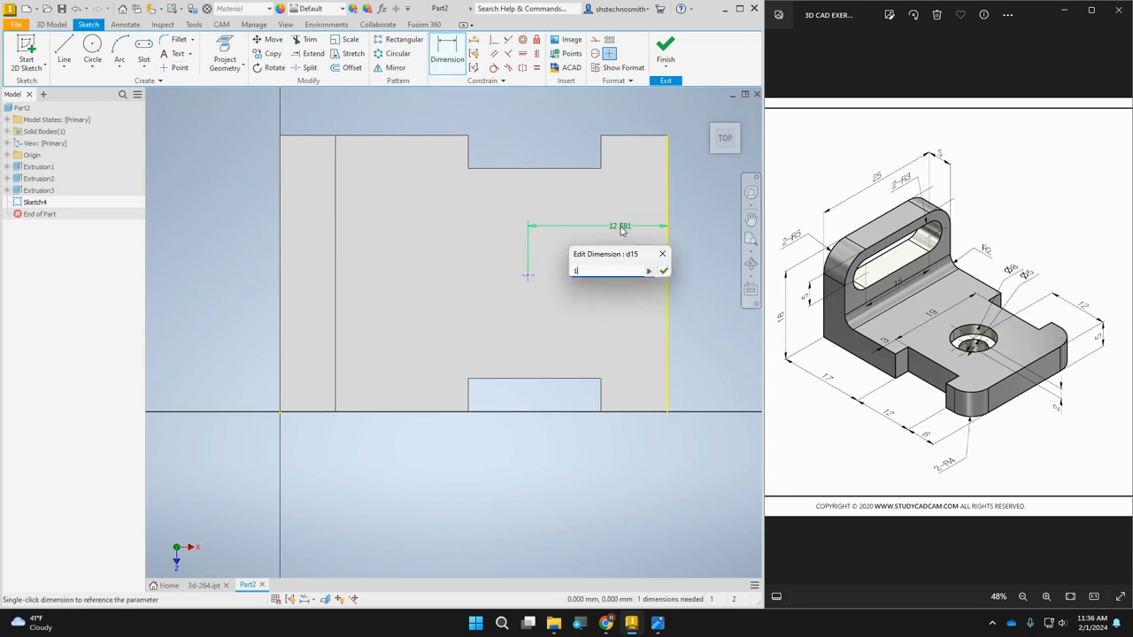
pyautogui.write('2')
pyautogui.press('Return')
pyautogui.rightClick(609, 235)
pyautogui.click(621, 294)
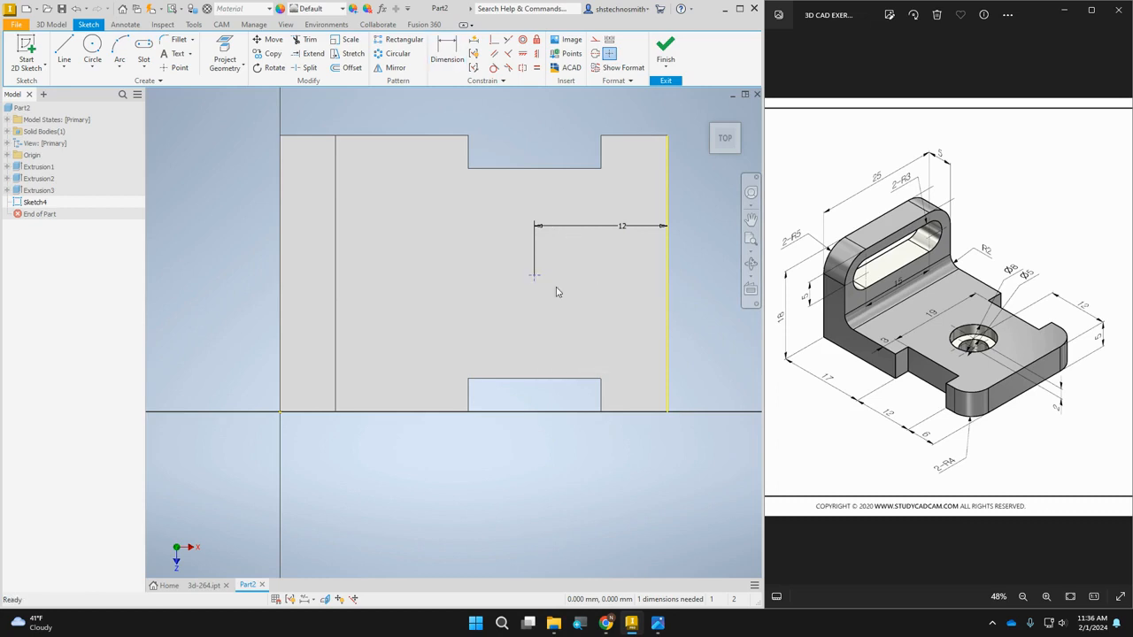
# Step: Constrain the center point horizontally to the midpoint of the plate's free end edge and finish the sketch
pyautogui.moveTo(534, 282); pyautogui.dragTo(529, 295)
pyautogui.moveTo(507, 222); pyautogui.dragTo(510, 223)
pyautogui.click(522, 54)
pyautogui.click(534, 224)
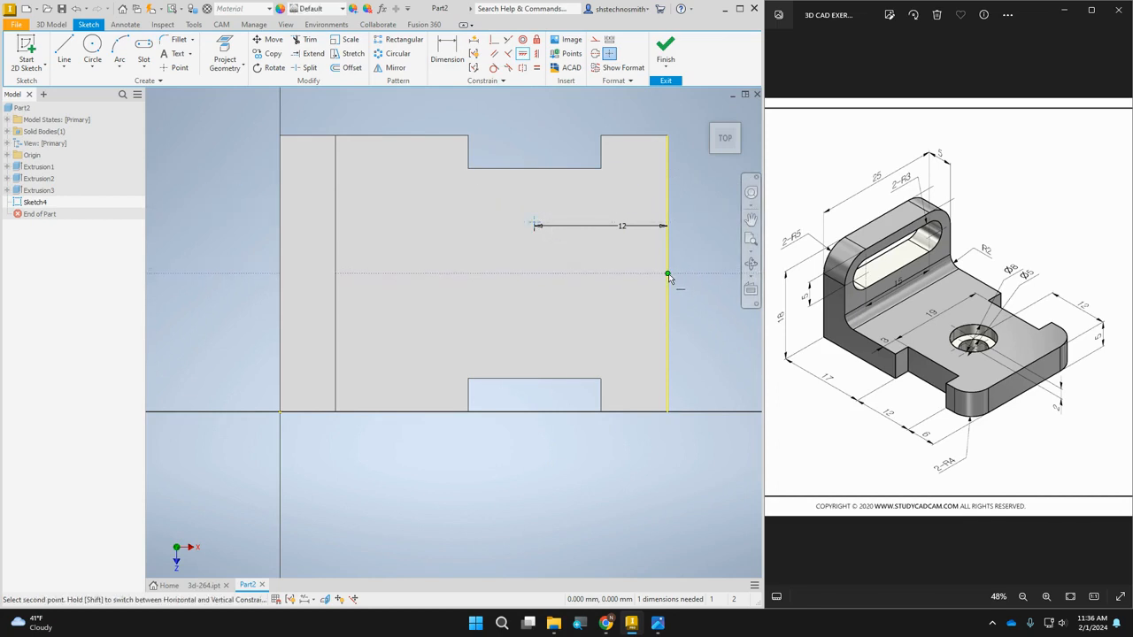
pyautogui.click(668, 275)
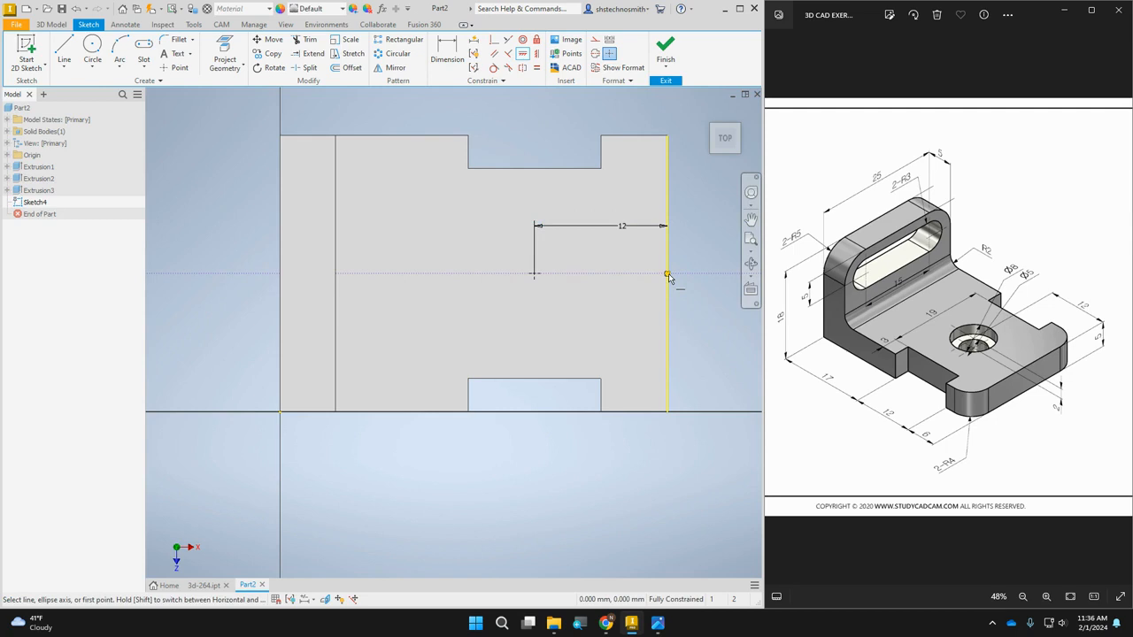
pyautogui.click(665, 48)
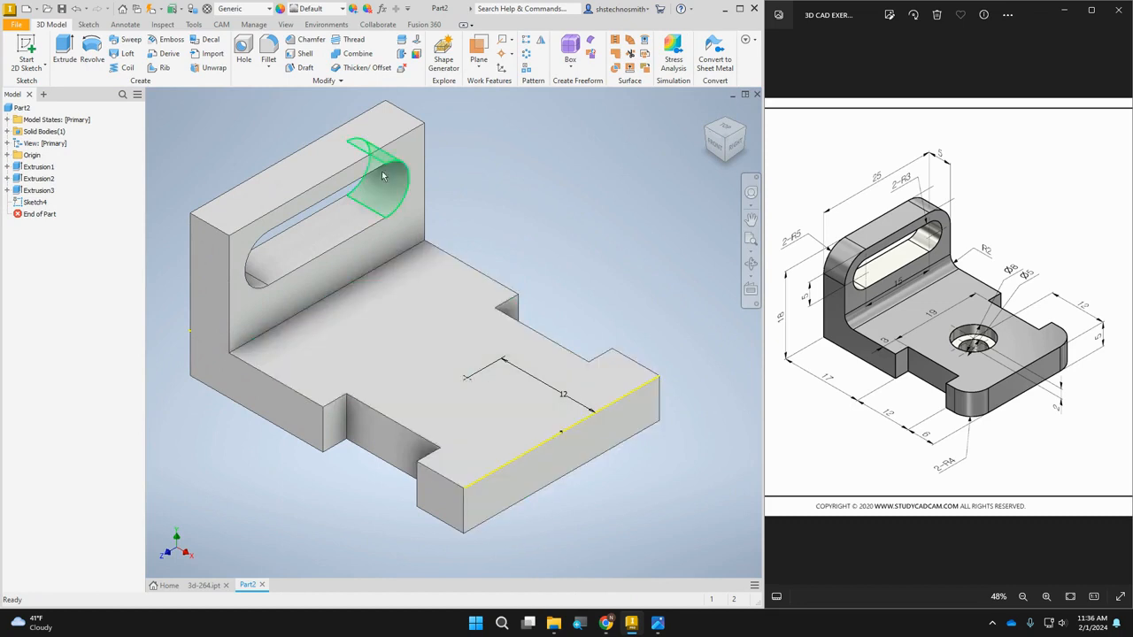
# Step: Start a simple hole with a counterbore seat at the sketched center point on the plate
pyautogui.click(243, 49)
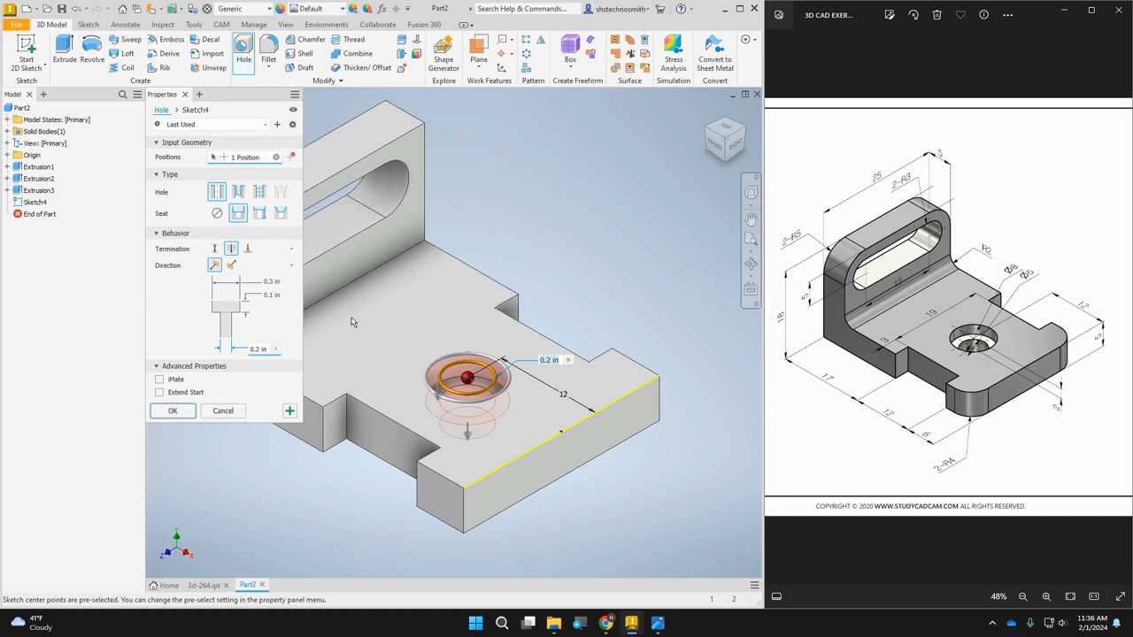
pyautogui.click(216, 212)
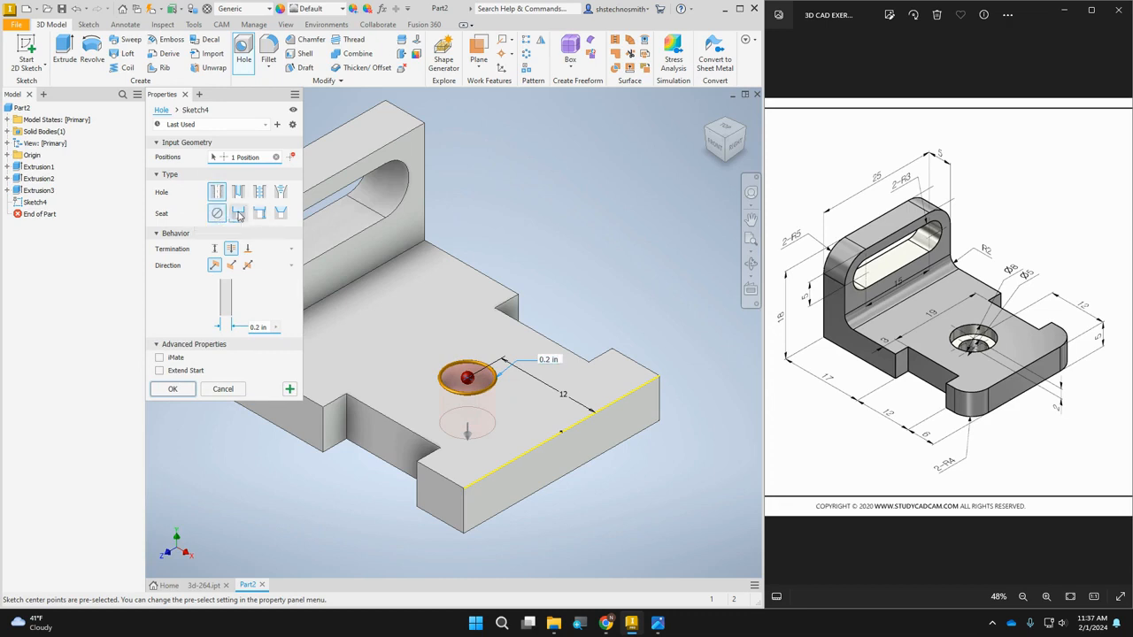
pyautogui.click(238, 213)
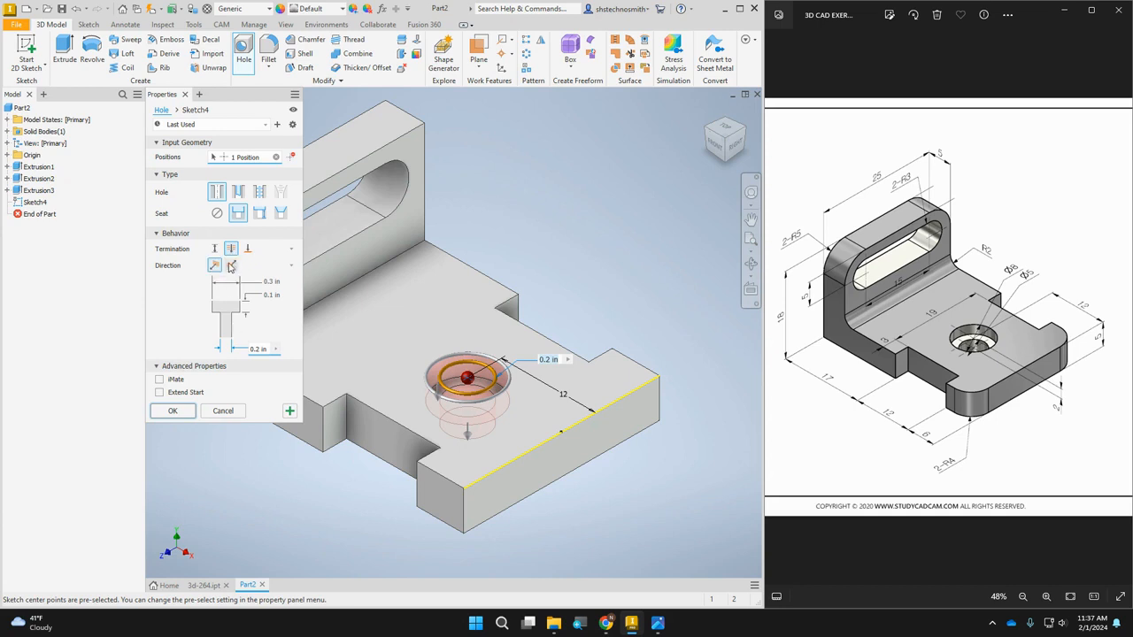
# Step: Try a Distance termination with a 6.5 mm depth for the hole and restore the Through All termination
pyautogui.click(218, 250)
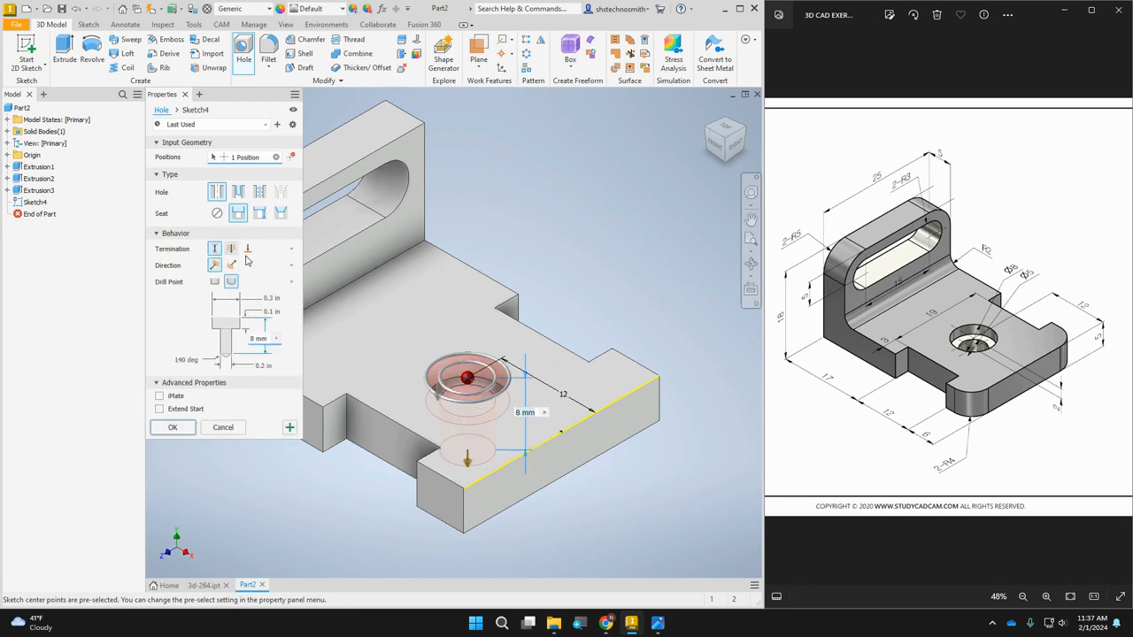
pyautogui.click(717, 145)
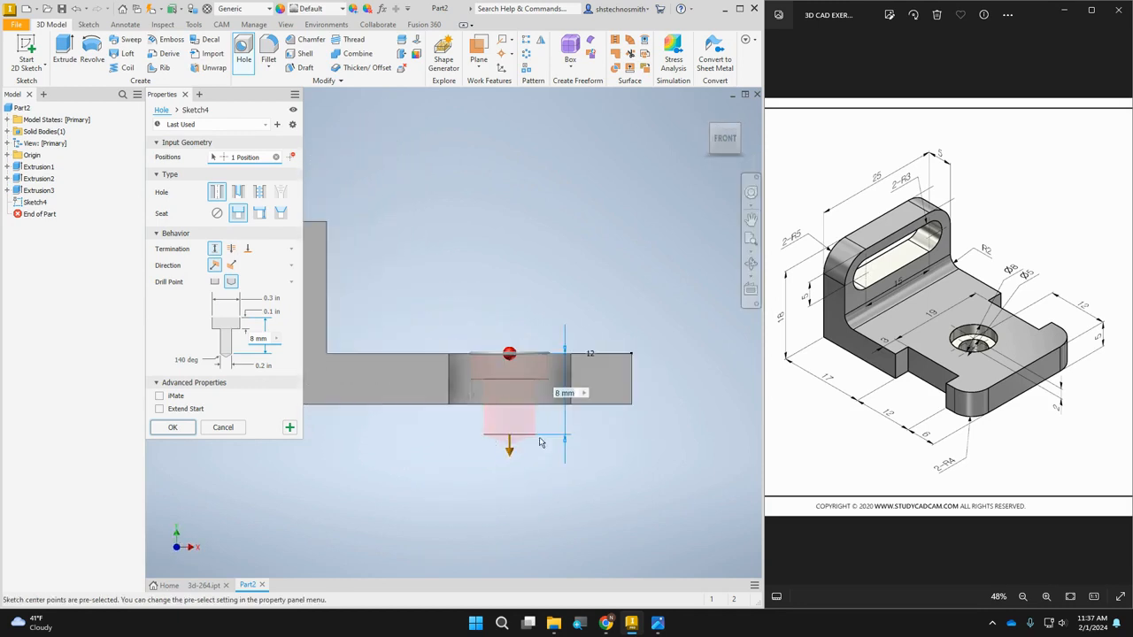
pyautogui.moveTo(510, 454); pyautogui.dragTo(511, 447)
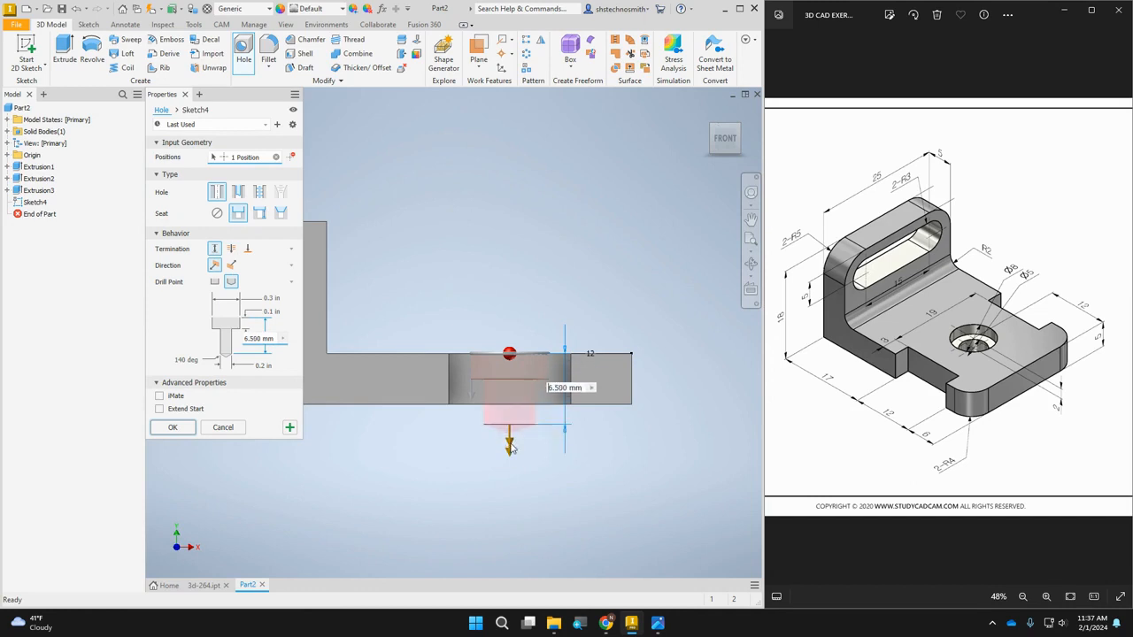
pyautogui.click(231, 248)
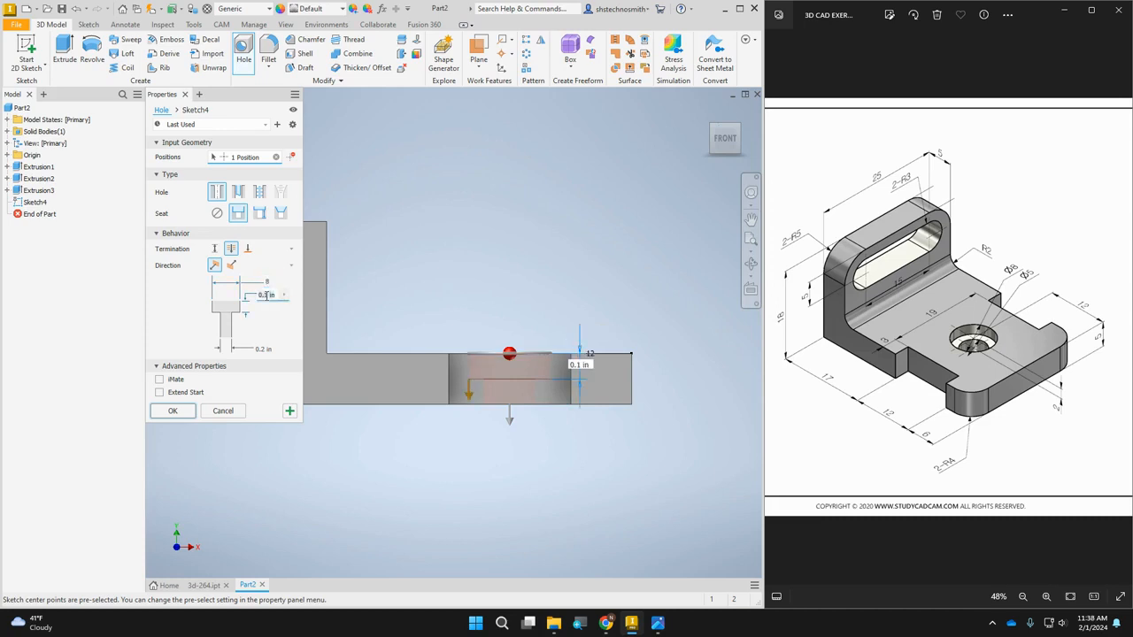
# Step: Create the counterbored through hole with an 8 mm counterbore 2 mm deep and a 5 mm hole diameter
pyautogui.click(266, 296)
pyautogui.write('2')
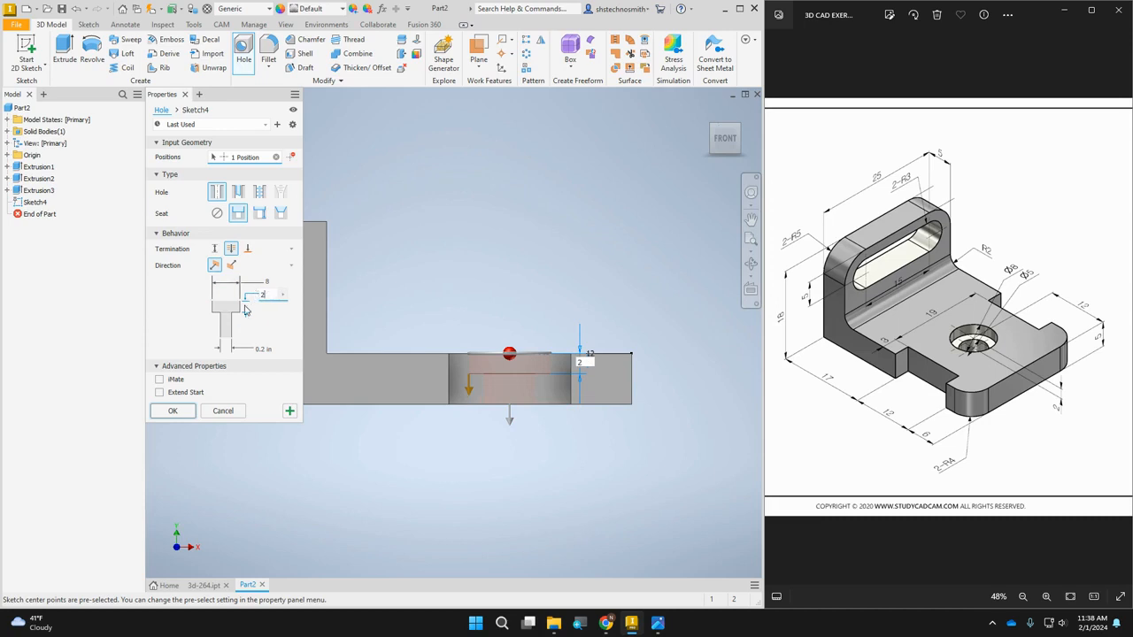
pyautogui.click(259, 350)
pyautogui.write('5')
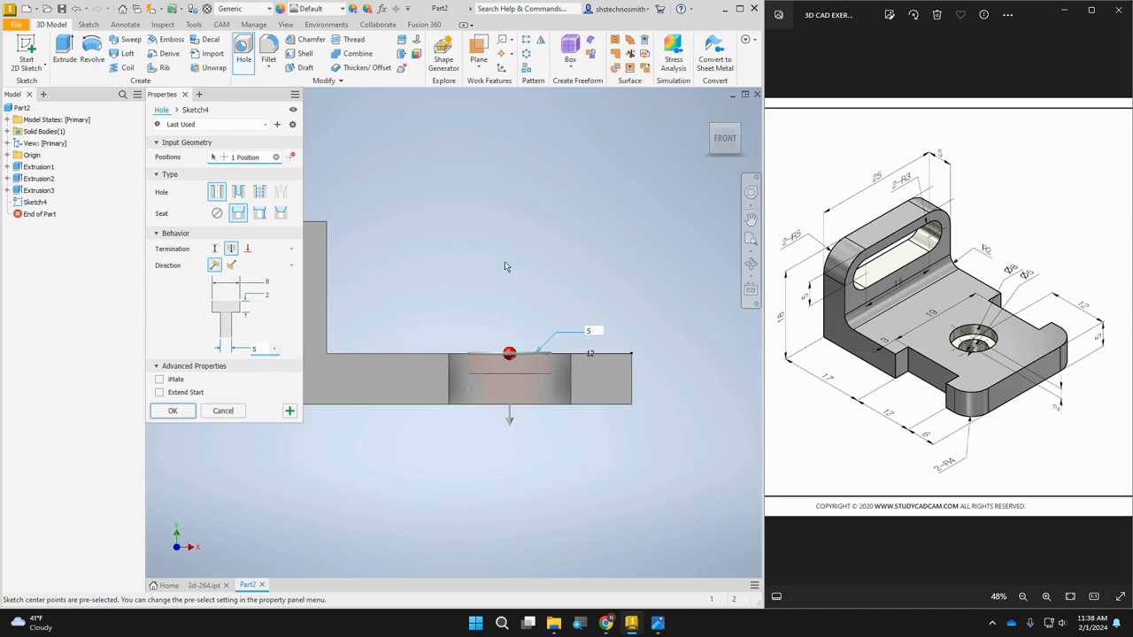
pyautogui.click(704, 129)
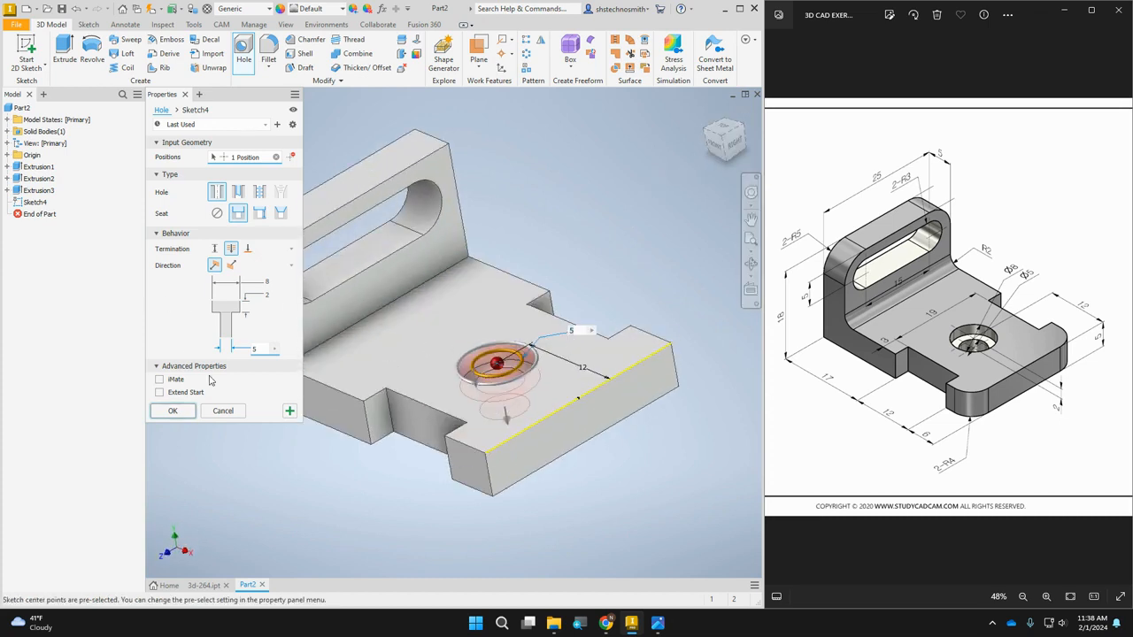
pyautogui.click(192, 412)
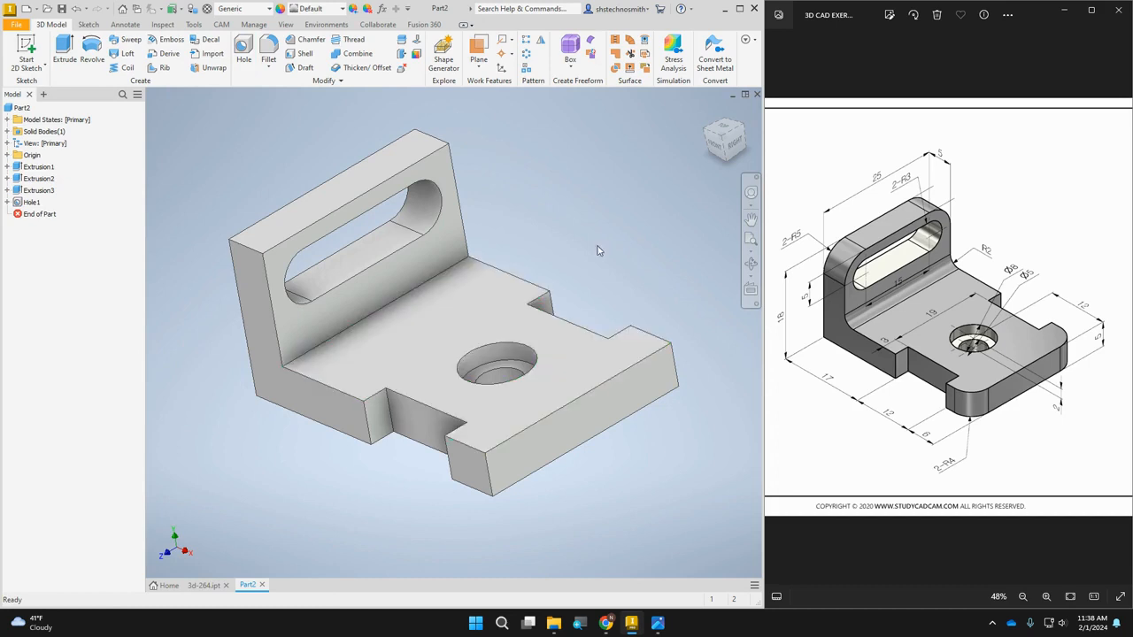
# Step: Fillet the two upper outer corners of the slotted upright wall with a 5 mm radius
pyautogui.click(724, 133)
pyautogui.keyDown('shift'); pyautogui.moveTo(727, 291); pyautogui.dragTo(686, 209, button='middle'); pyautogui.keyUp('shift')
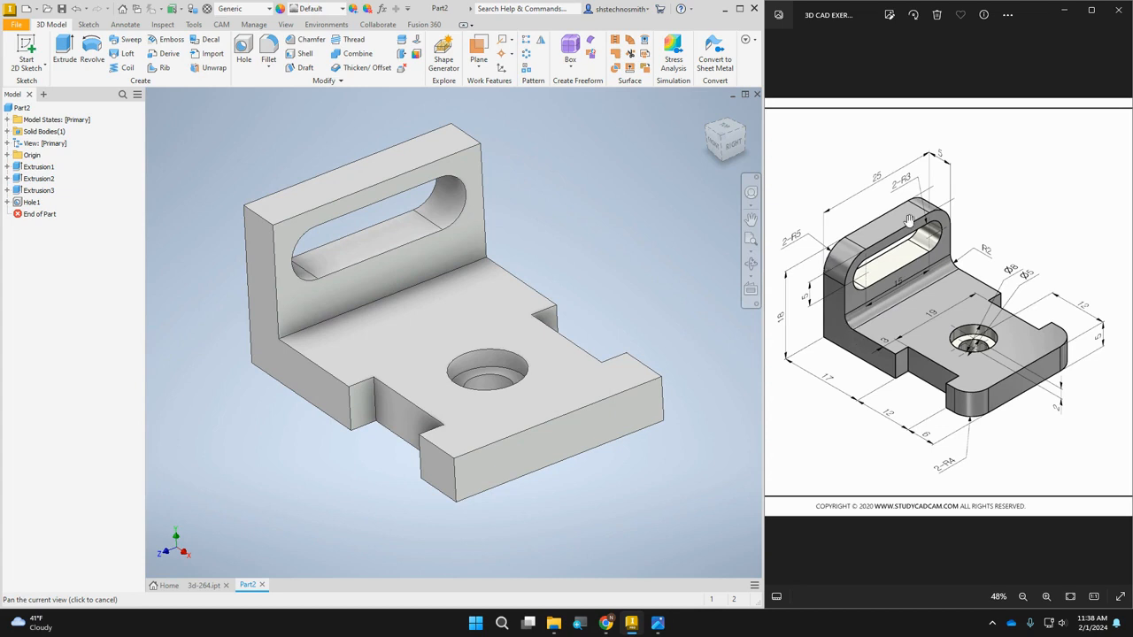
pyautogui.click(269, 46)
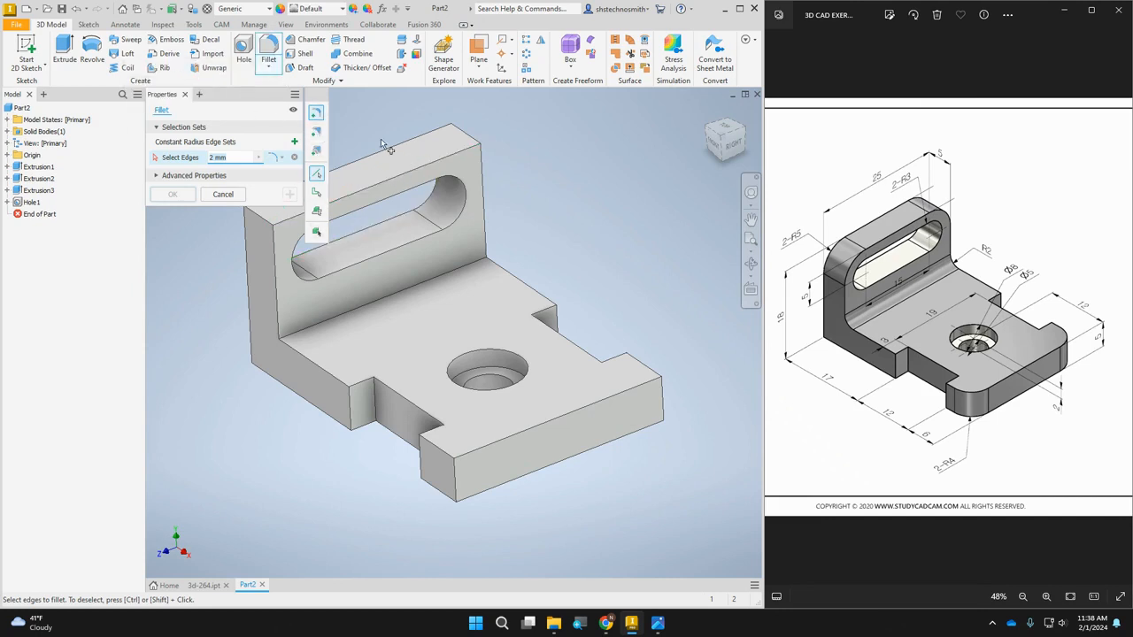
pyautogui.moveTo(652, 215); pyautogui.dragTo(740, 236, button='middle')
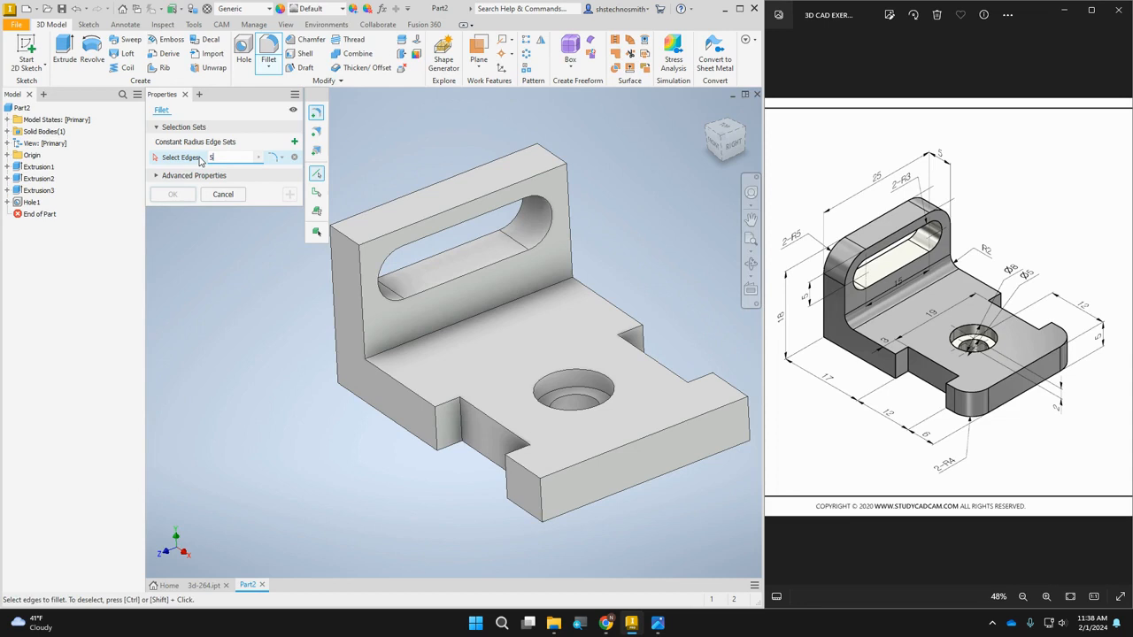
pyautogui.click(343, 239)
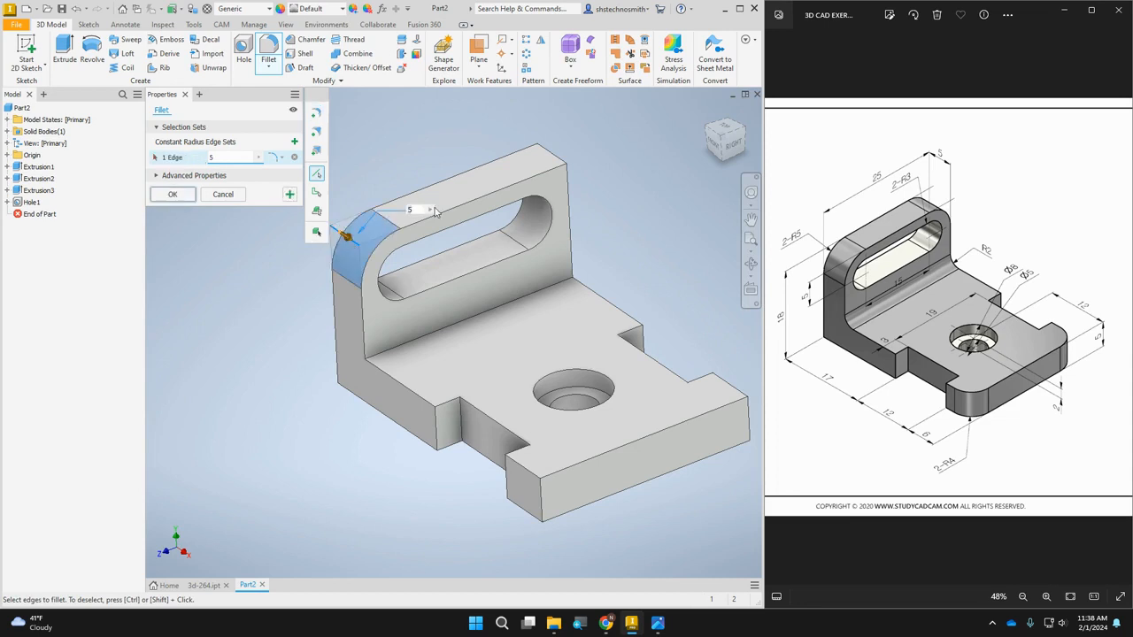
pyautogui.click(557, 161)
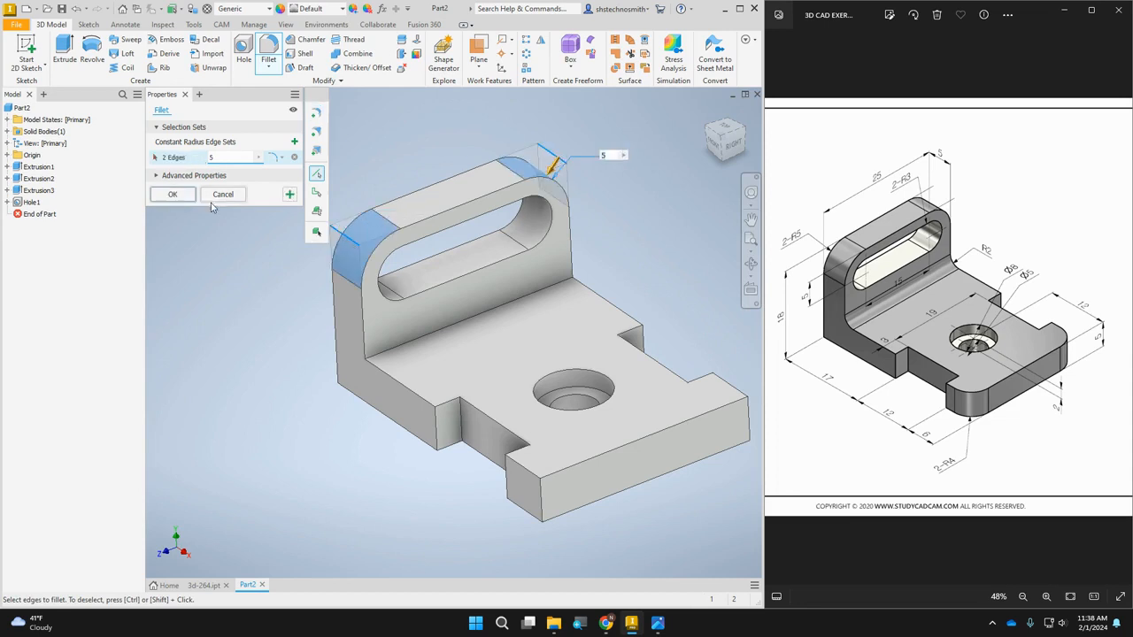
pyautogui.click(174, 194)
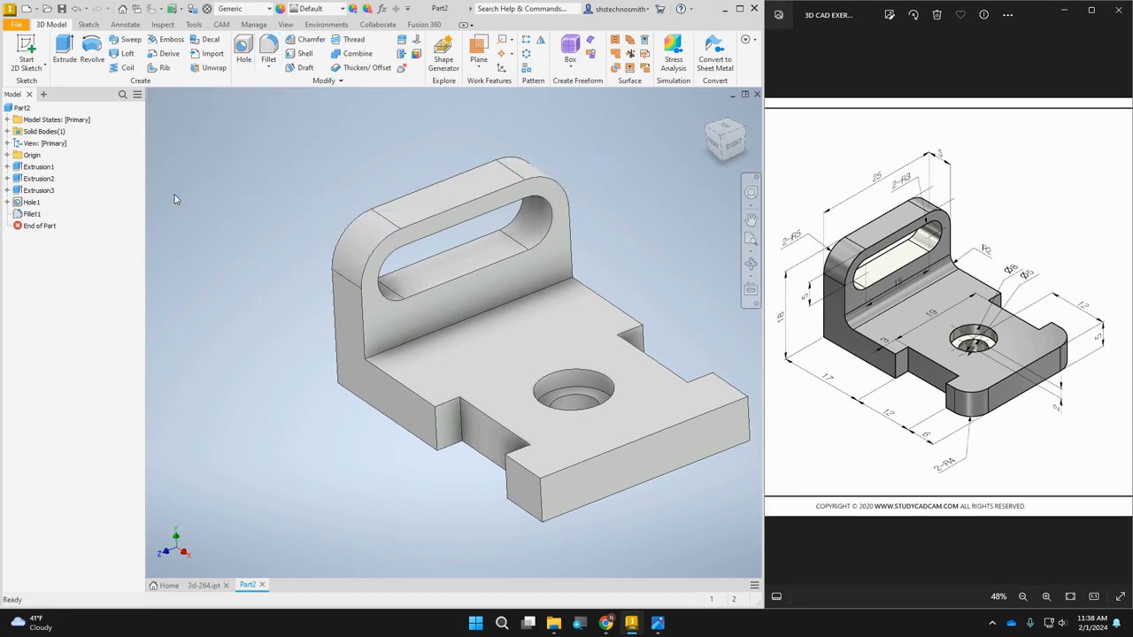
# Step: Fillet the two vertical corner edges at the base plate's free end with a 4 mm radius
pyautogui.click(270, 51)
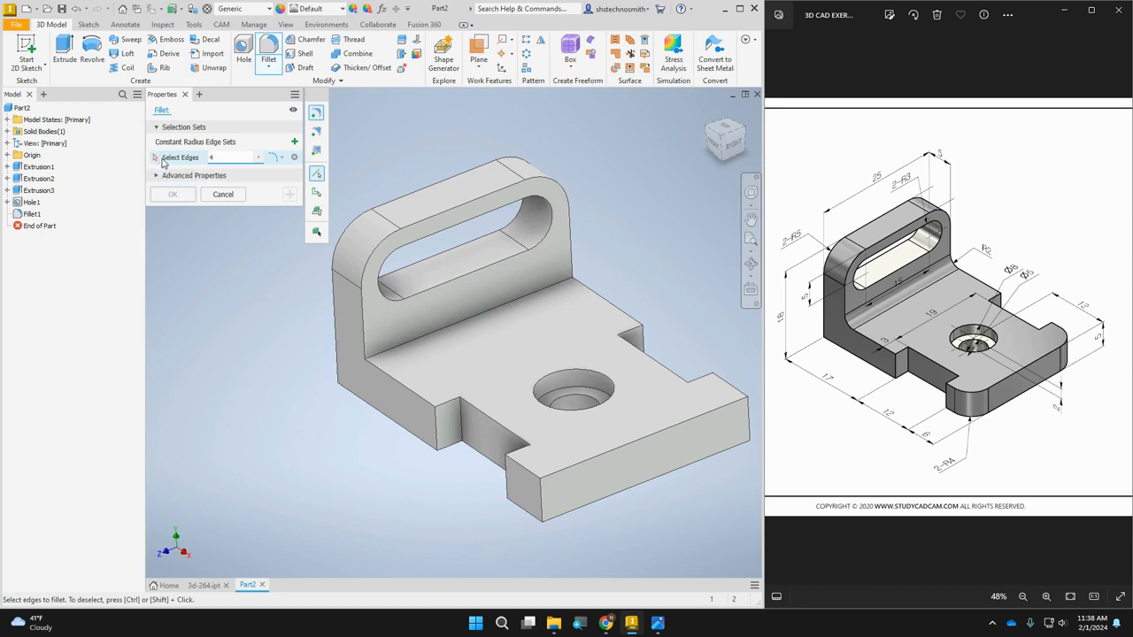
pyautogui.click(542, 500)
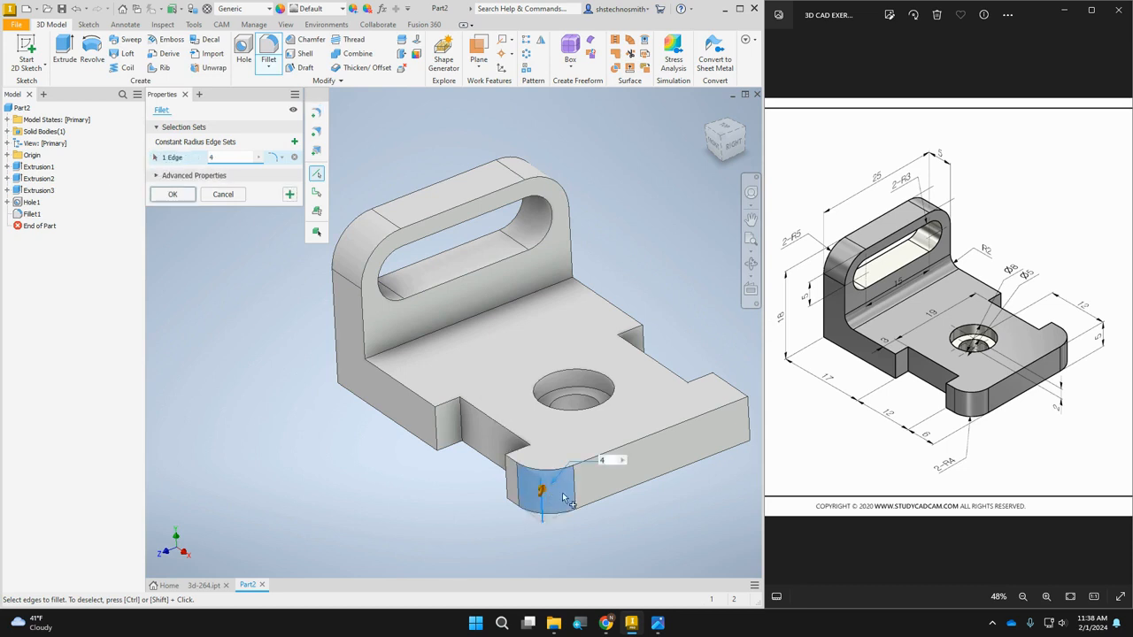
pyautogui.click(749, 421)
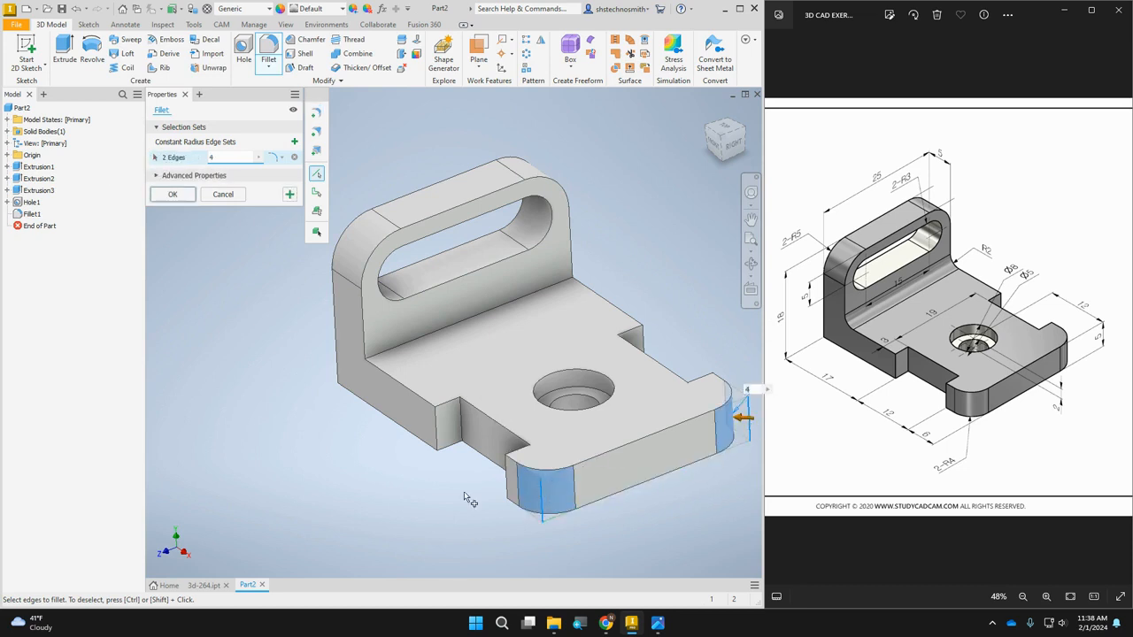
pyautogui.click(174, 195)
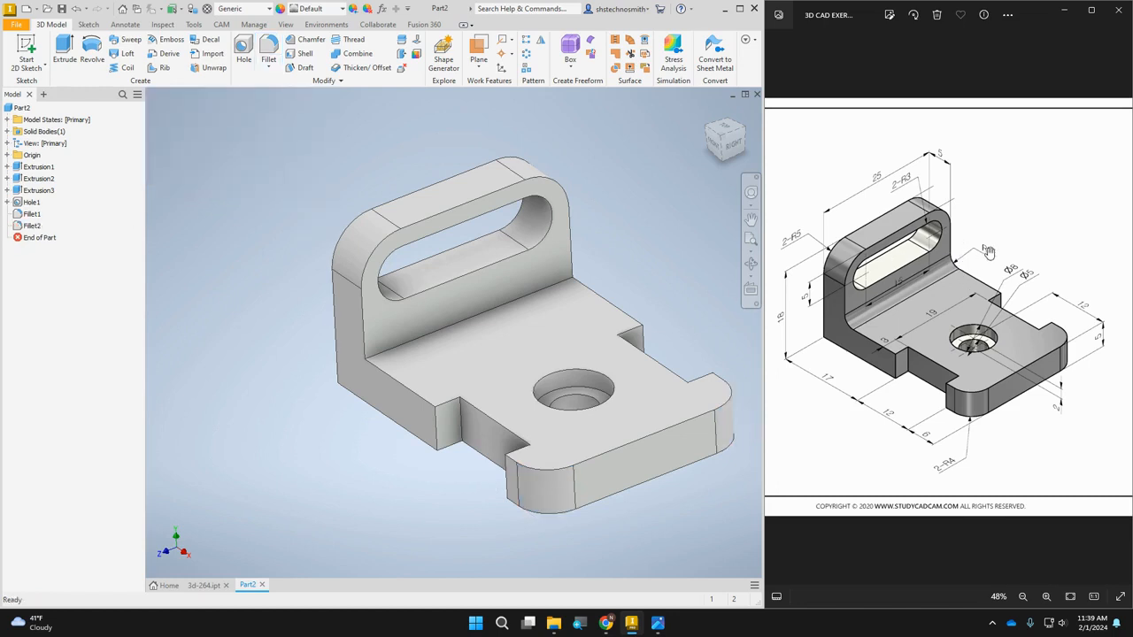
# Step: Fillet the inner edge where the upright wall meets the base plate with a 2 mm radius
pyautogui.click(268, 49)
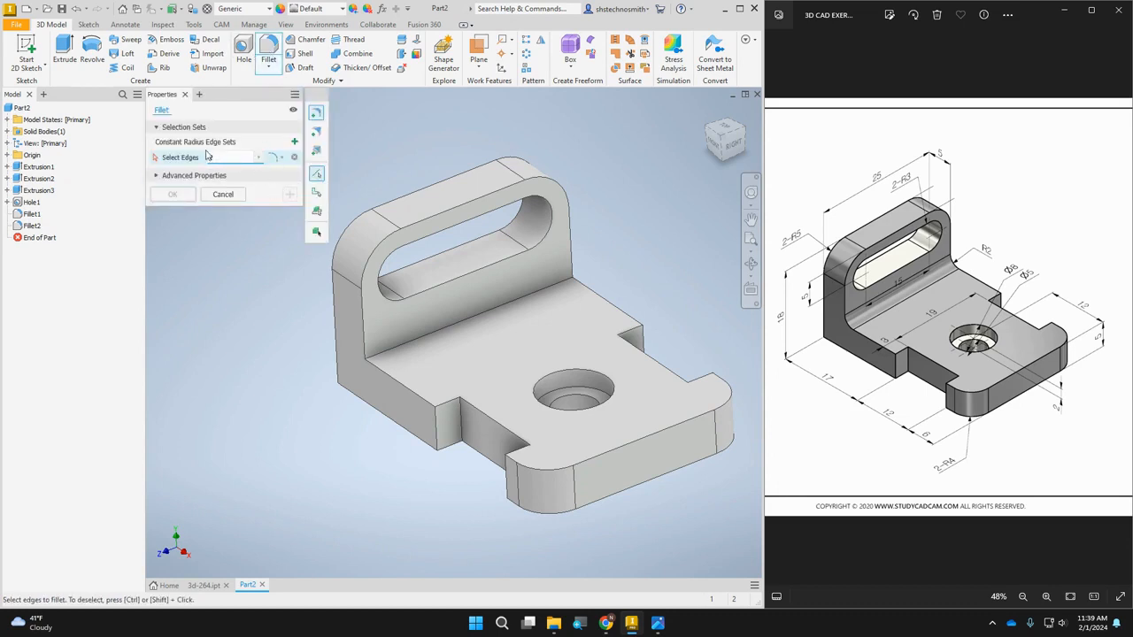
pyautogui.click(444, 324)
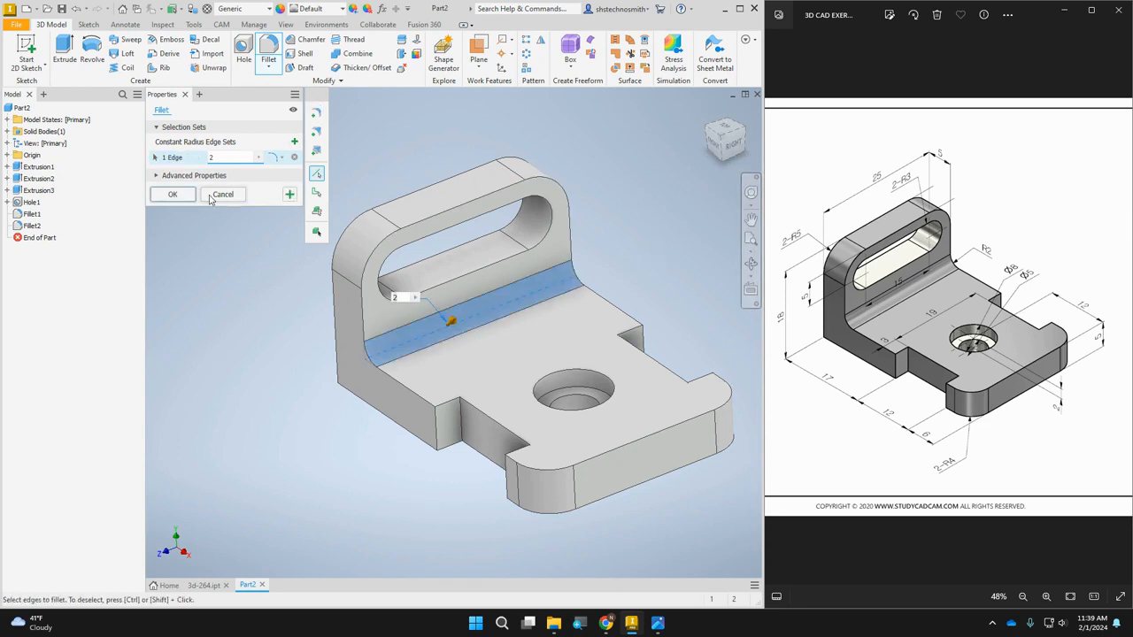
pyautogui.click(174, 196)
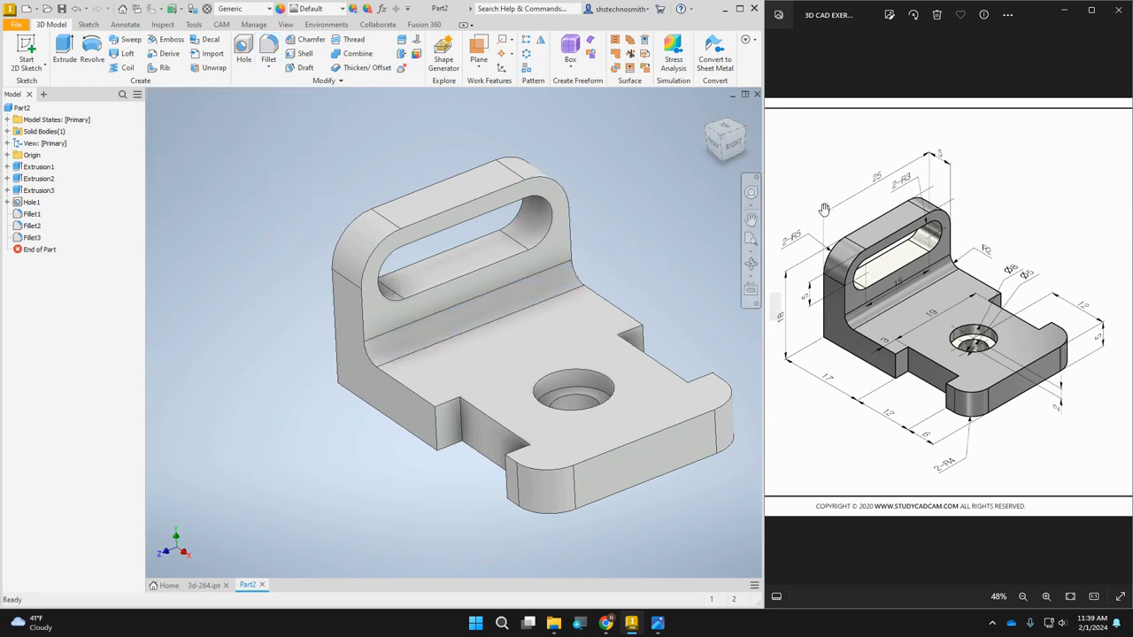
# Step: Inspect the filleted bracket and browse the neighbouring exercise drawings to check this part's exercise number
pyautogui.moveTo(725, 156); pyautogui.dragTo(761, 164)
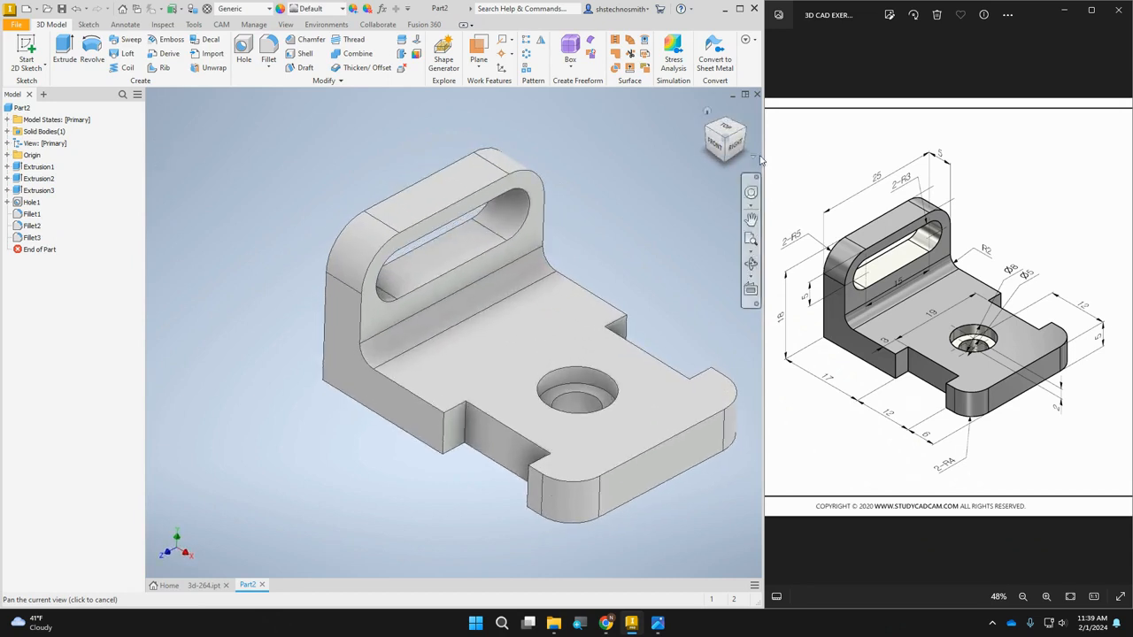
pyautogui.click(819, 165)
pyautogui.press('Right')
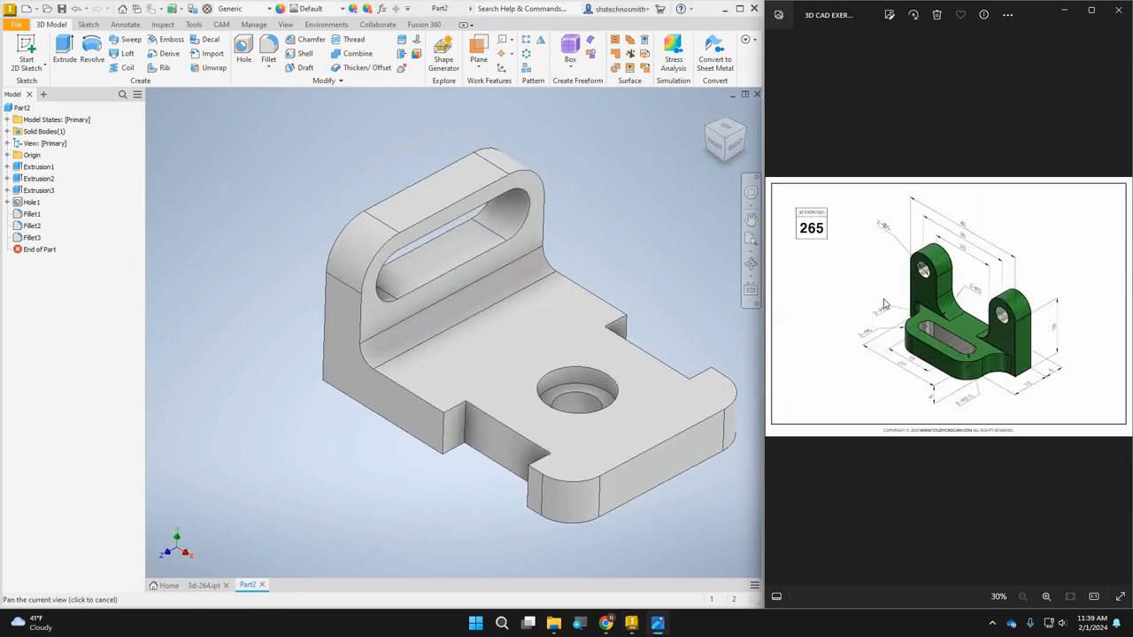
pyautogui.click(776, 308)
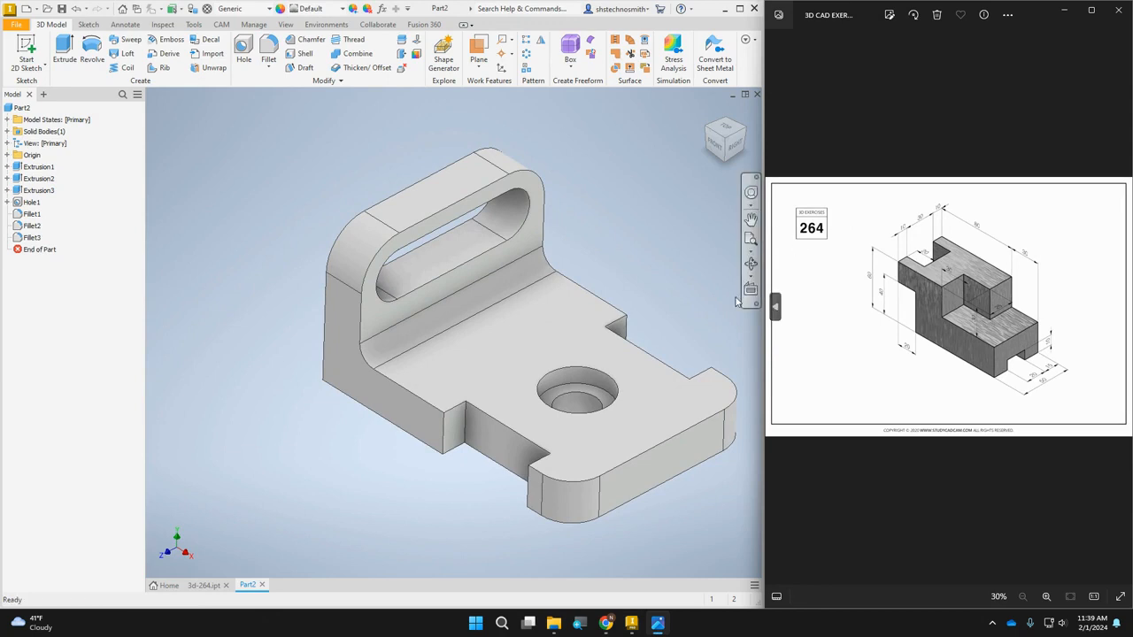
pyautogui.click(773, 307)
pyautogui.click(1120, 308)
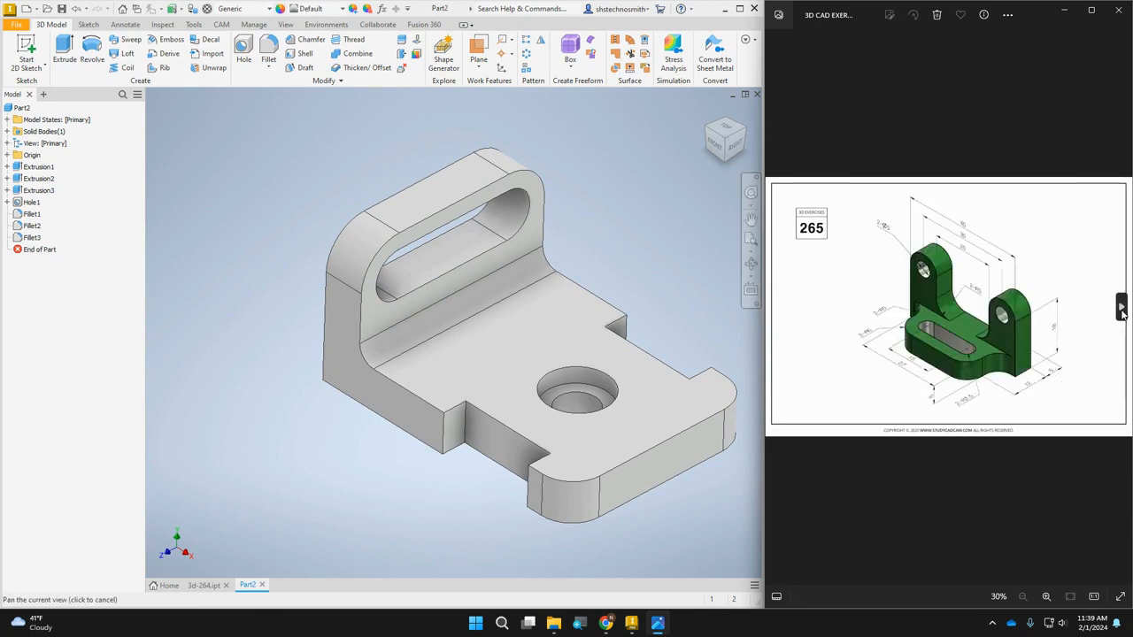
pyautogui.click(1120, 308)
pyautogui.click(775, 308)
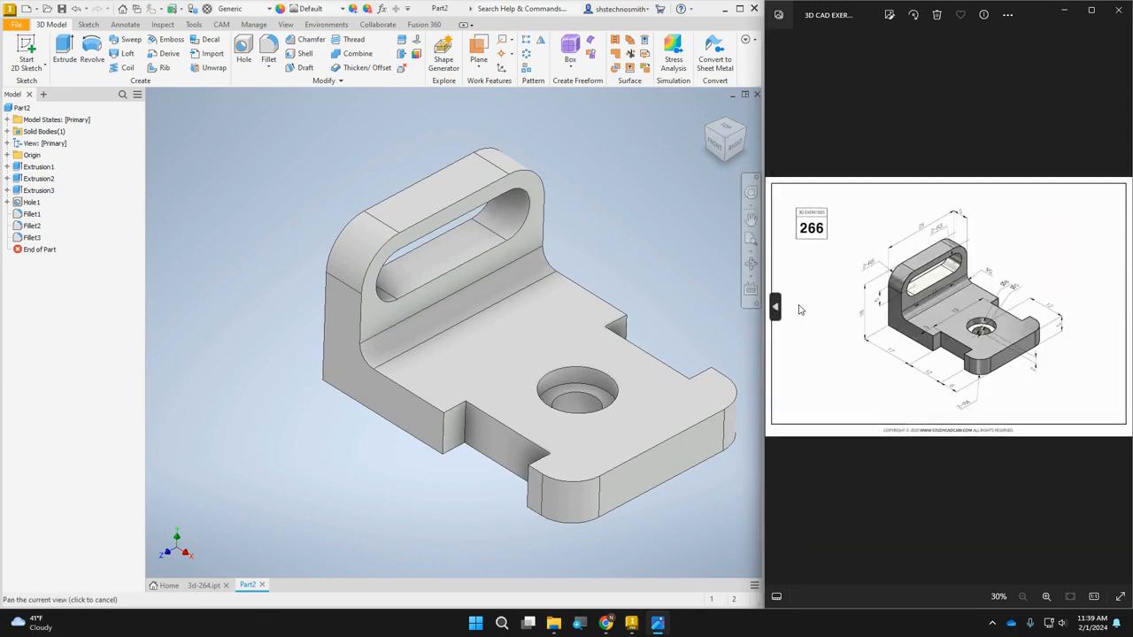
# Step: Save the bracket part in the Simple folder under the file name 3d-266
pyautogui.click(245, 166)
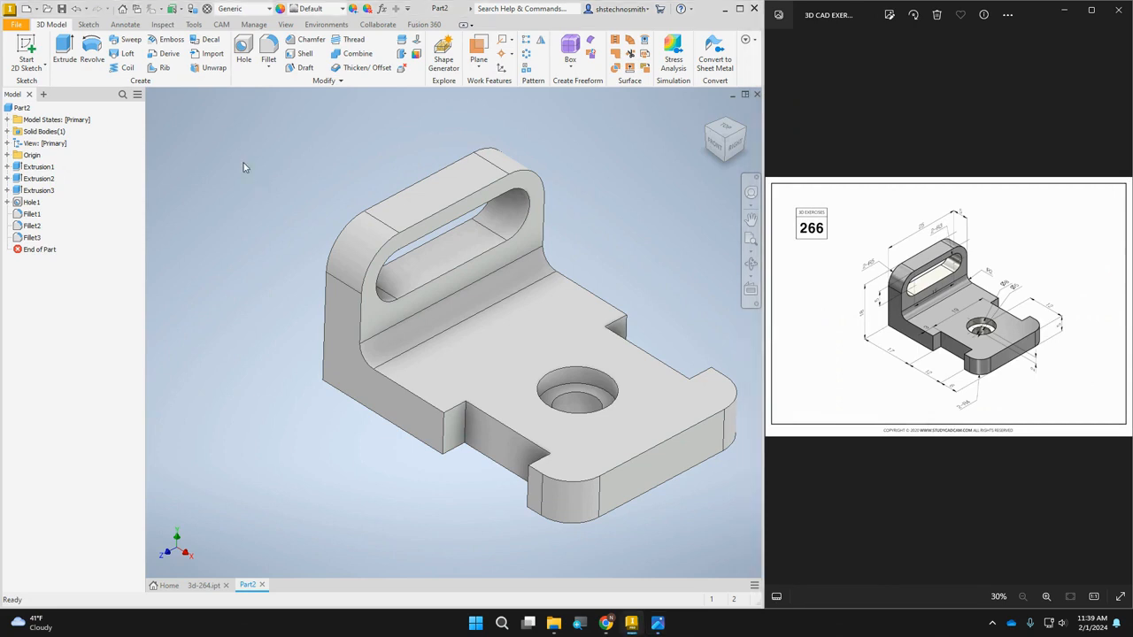
pyautogui.click(60, 12)
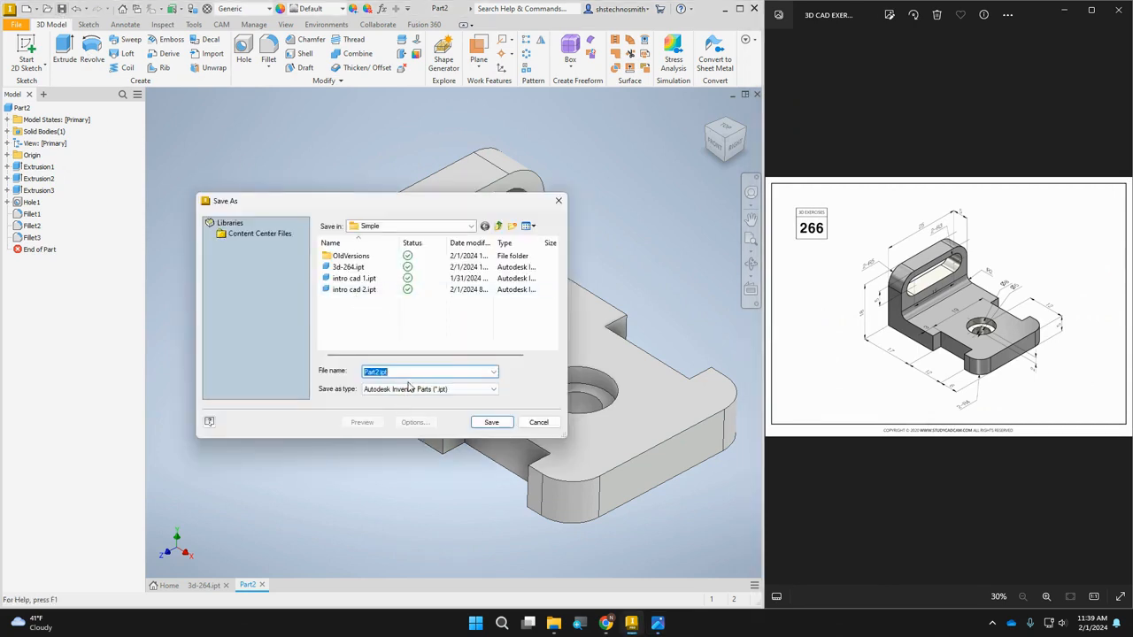
pyautogui.write('3d')
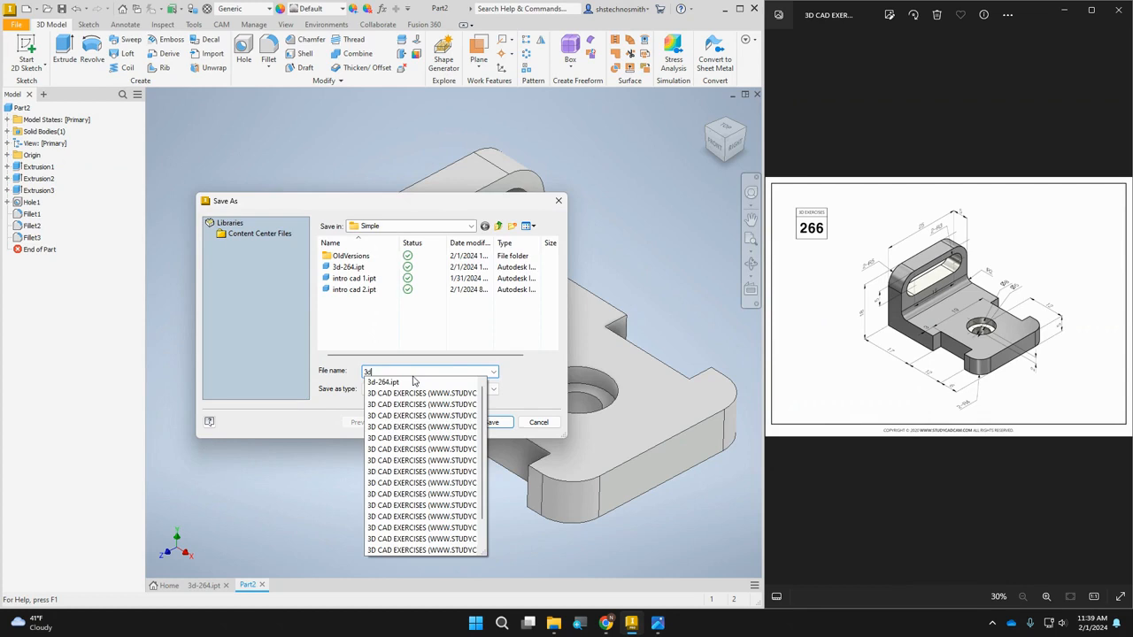
pyautogui.write('-266')
pyautogui.press('Return')
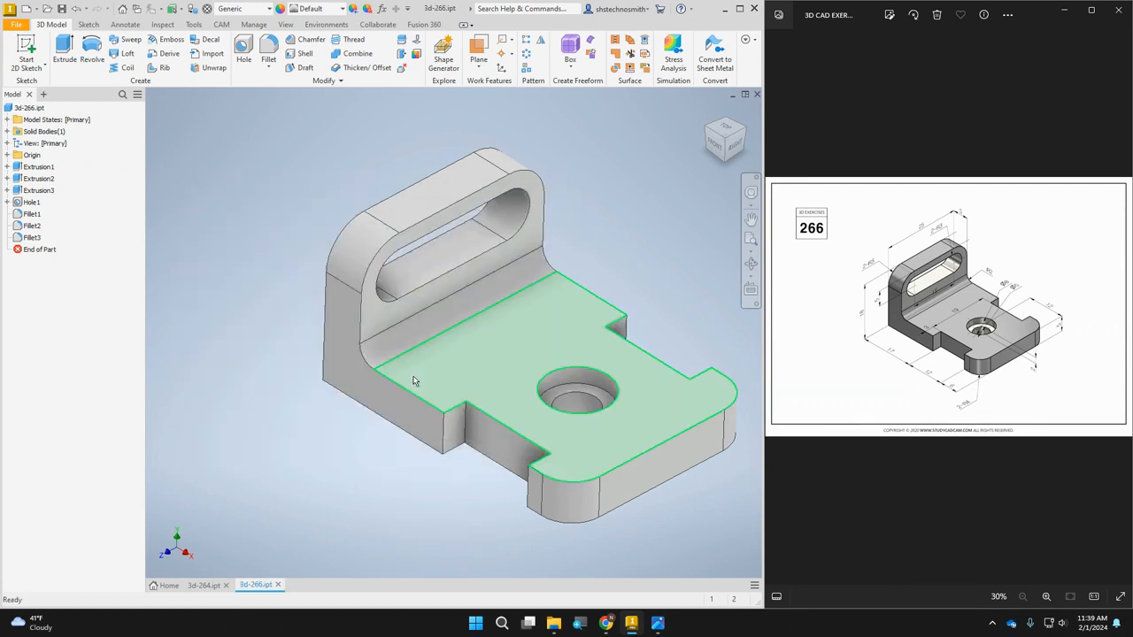